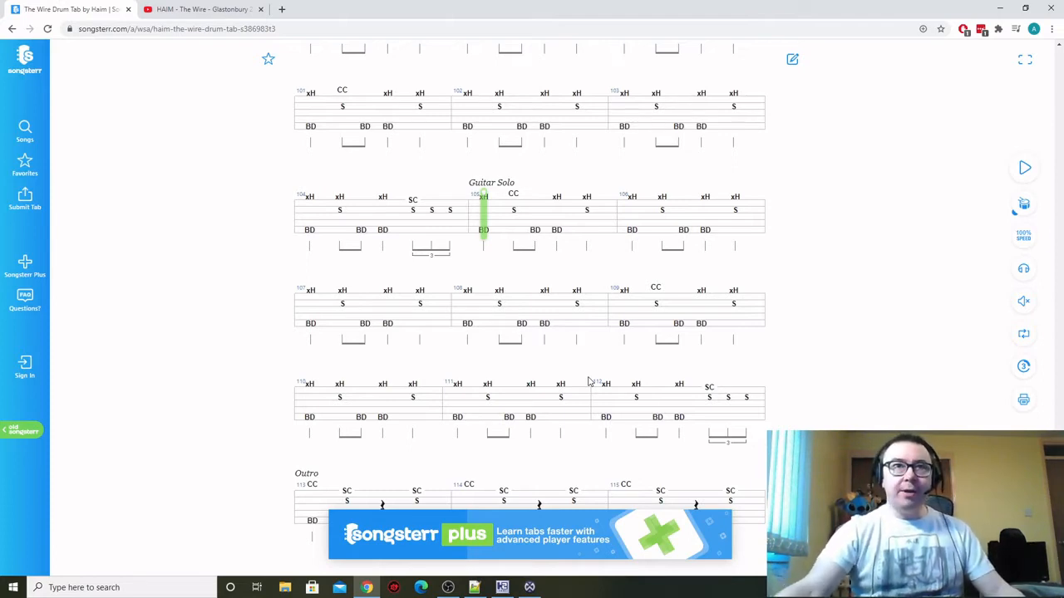
Review the instrument tracks and the guitar solo and outro bars of The Wire drum tab.
{"action": "left_click", "coordinate": [1023, 206]}
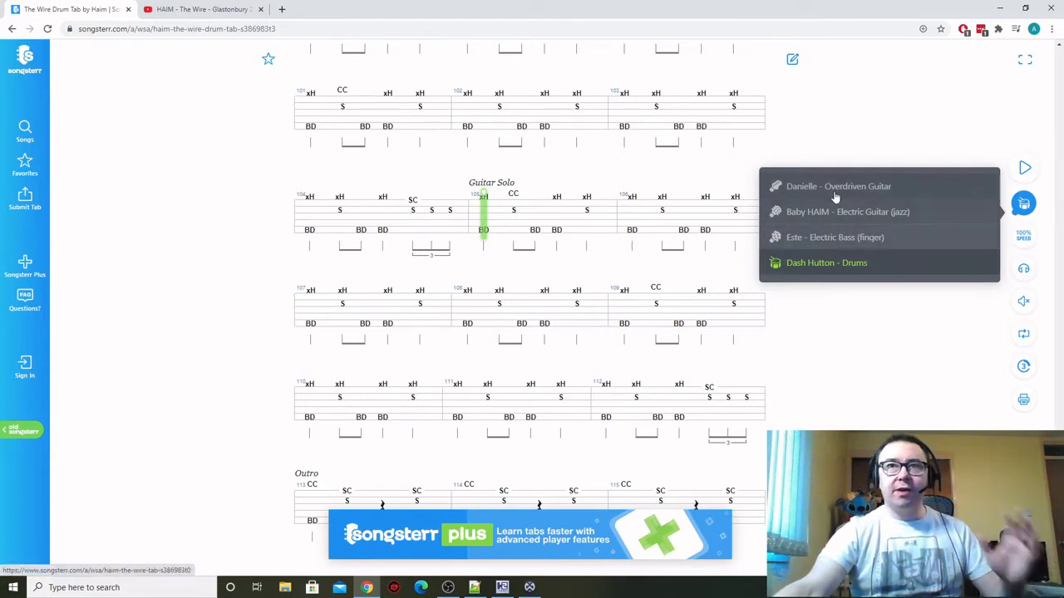
{"action": "left_click", "coordinate": [1024, 208]}
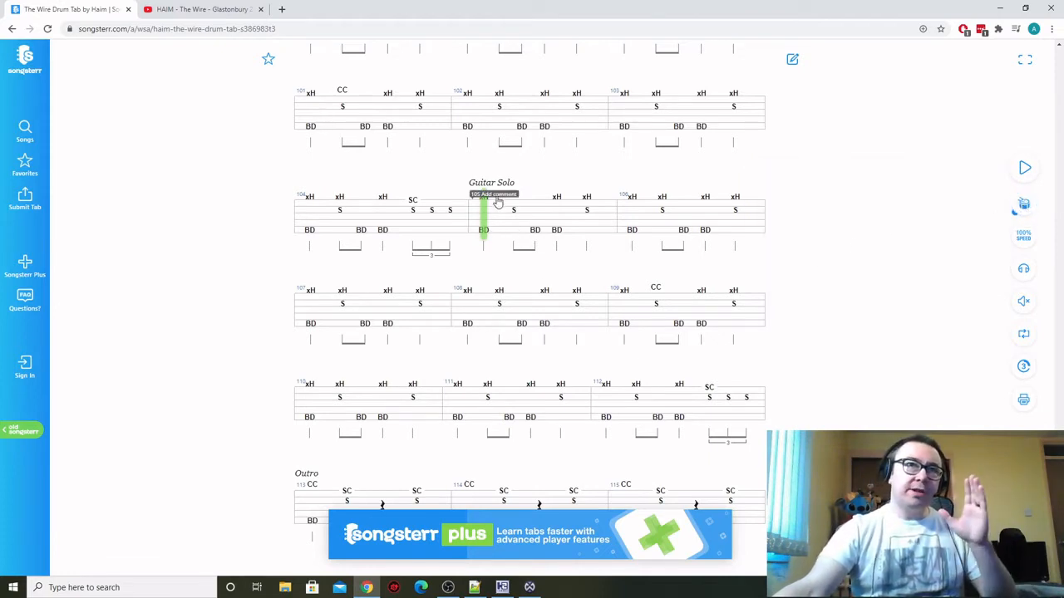
{"action": "scroll", "coordinate": [606, 374], "scroll_direction": "down", "scroll_amount": 3}
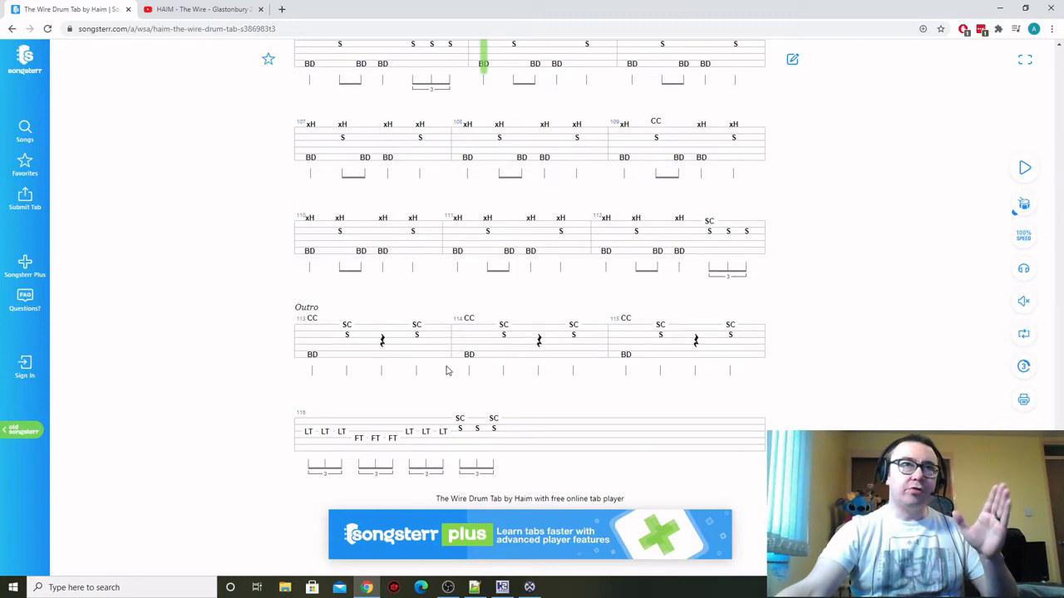
{"action": "scroll", "coordinate": [482, 372], "scroll_direction": "up", "scroll_amount": 2}
{"action": "scroll", "coordinate": [665, 399], "scroll_direction": "down", "scroll_amount": 3}
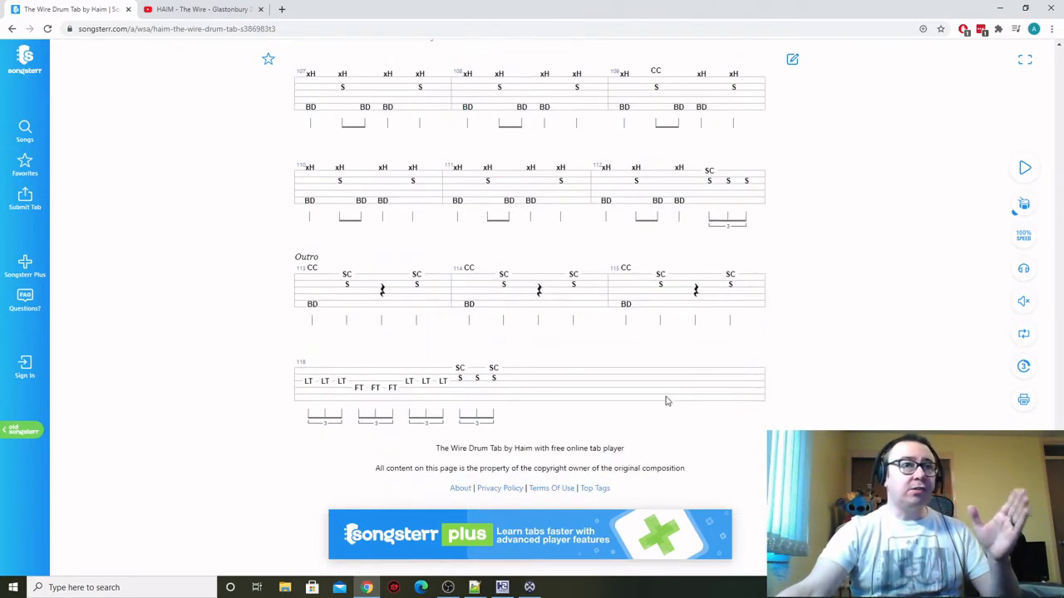
{"action": "scroll", "coordinate": [665, 399], "scroll_direction": "up", "scroll_amount": 2}
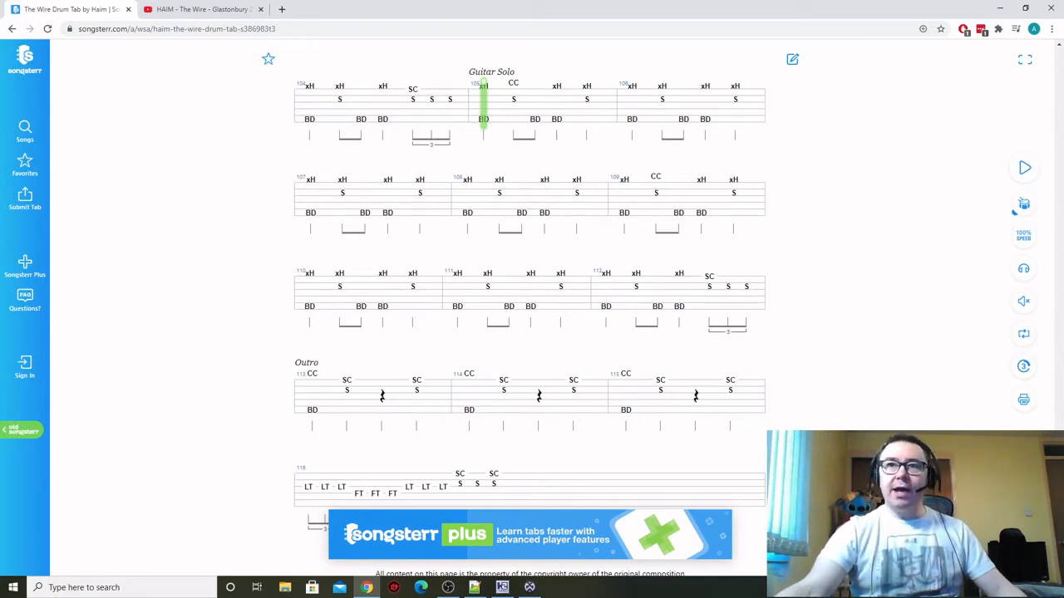
{"action": "left_click", "coordinate": [1024, 449]}
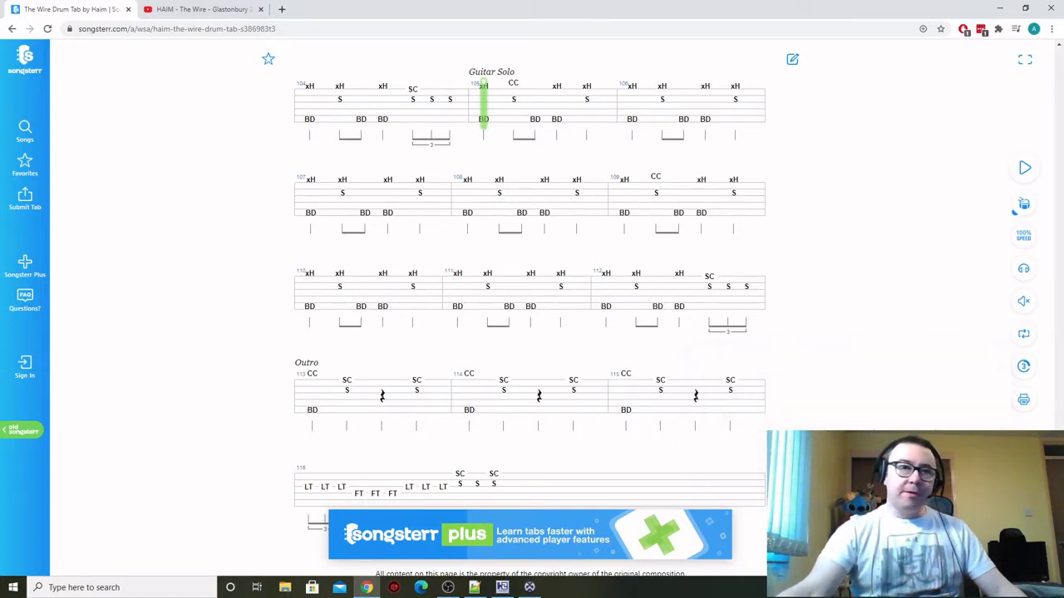
{"action": "left_click", "coordinate": [502, 587]}
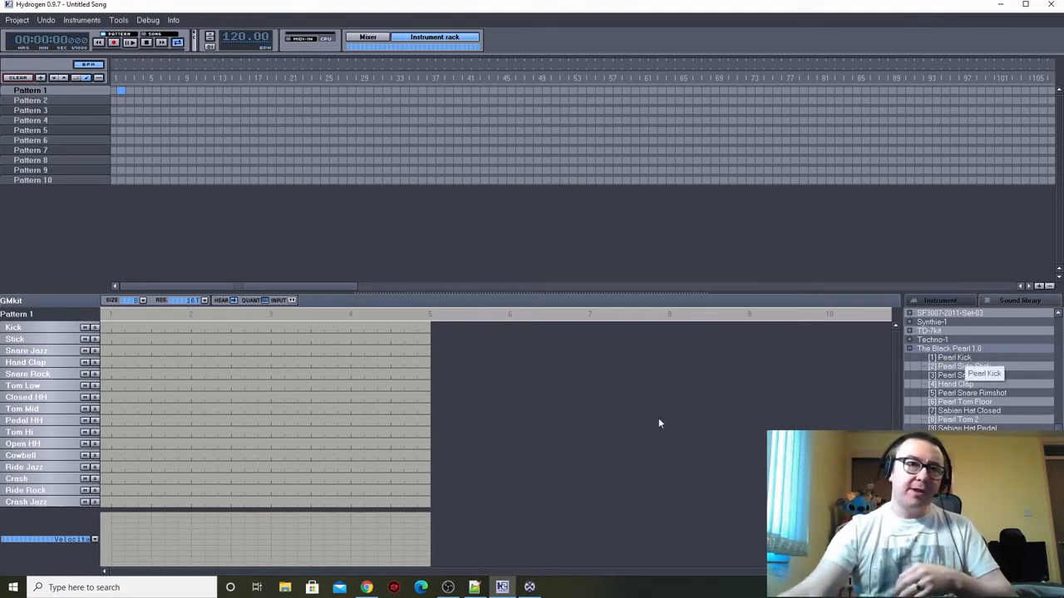
{"action": "left_click", "coordinate": [366, 588]}
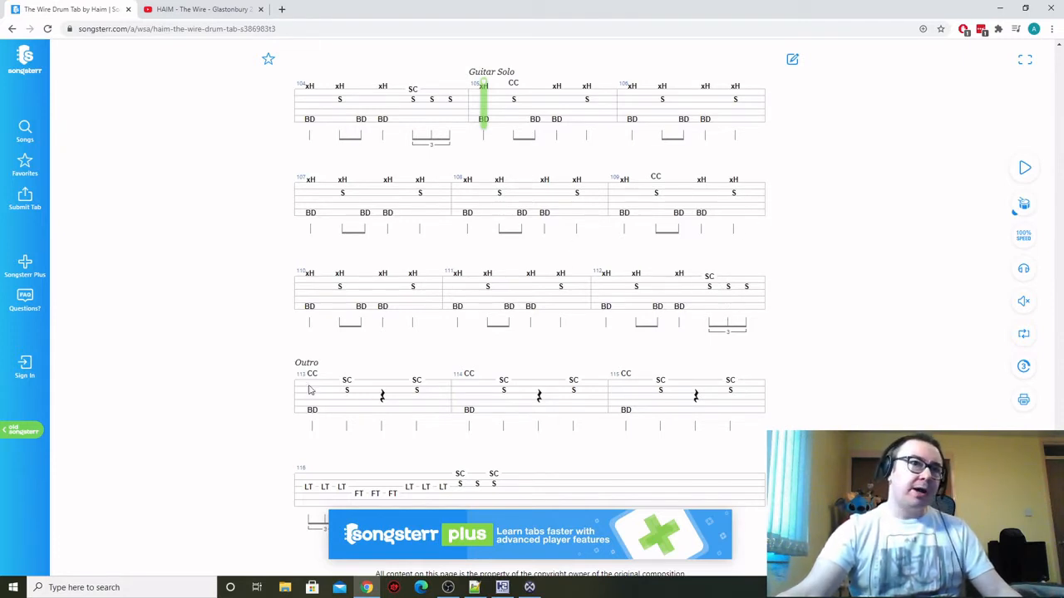
{"action": "scroll", "coordinate": [278, 425], "scroll_direction": "down", "scroll_amount": 2}
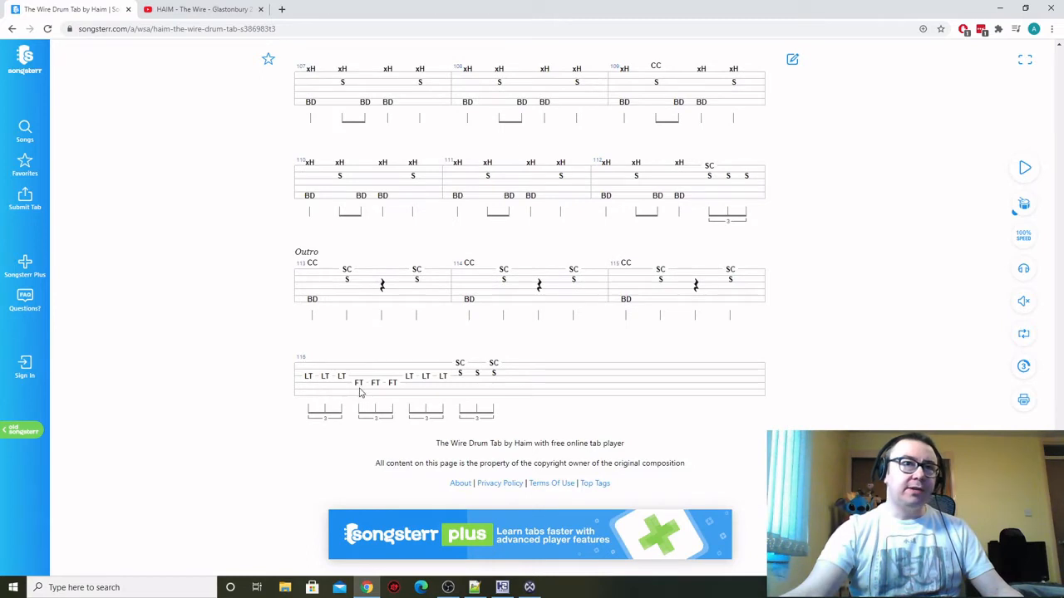
{"action": "scroll", "coordinate": [610, 418], "scroll_direction": "up", "scroll_amount": 3}
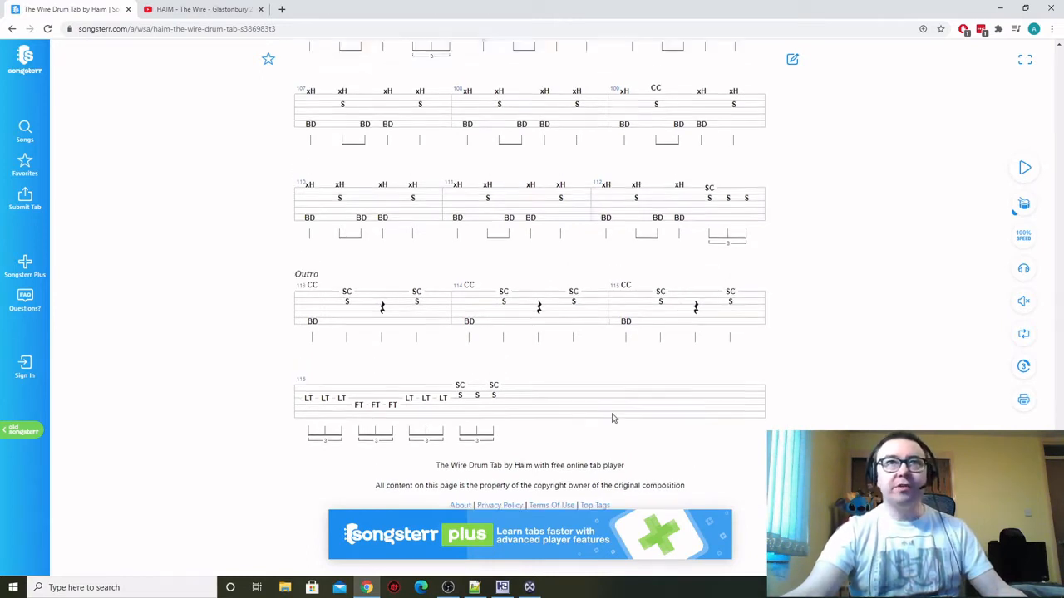
Switch to Hydrogen and load The Black Pearl 1.0 drumkit from the sound library.
{"action": "left_click", "coordinate": [502, 587]}
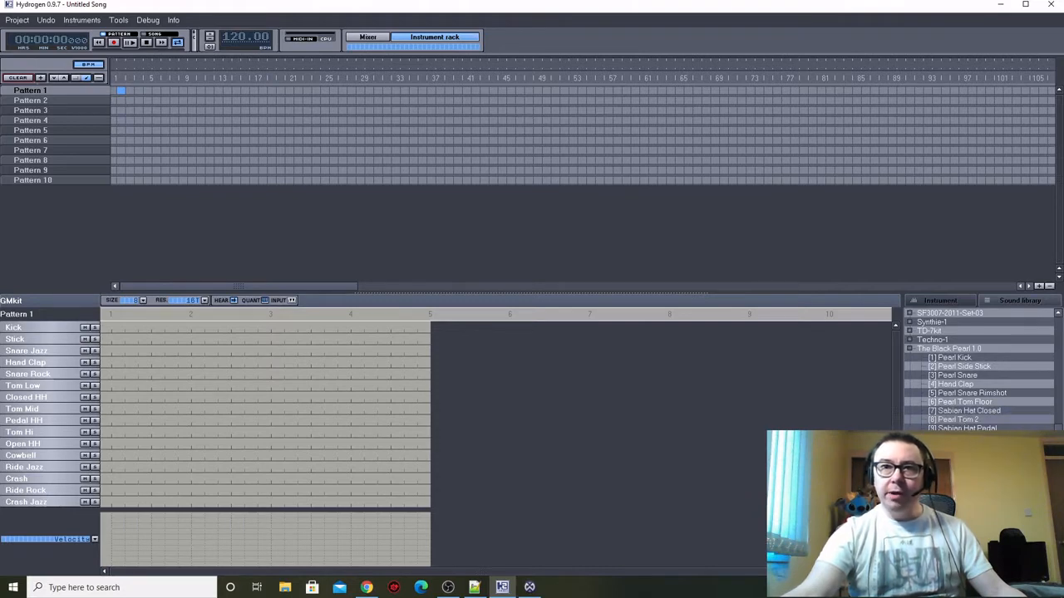
{"action": "scroll", "coordinate": [977, 374], "scroll_direction": "down", "scroll_amount": 2}
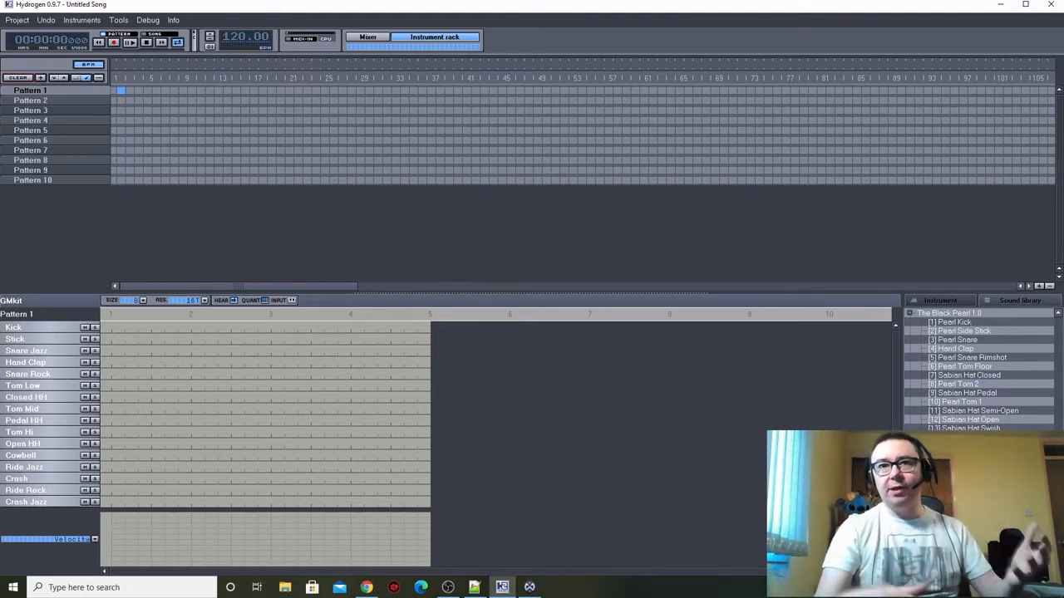
{"action": "scroll", "coordinate": [978, 369], "scroll_direction": "up", "scroll_amount": 4}
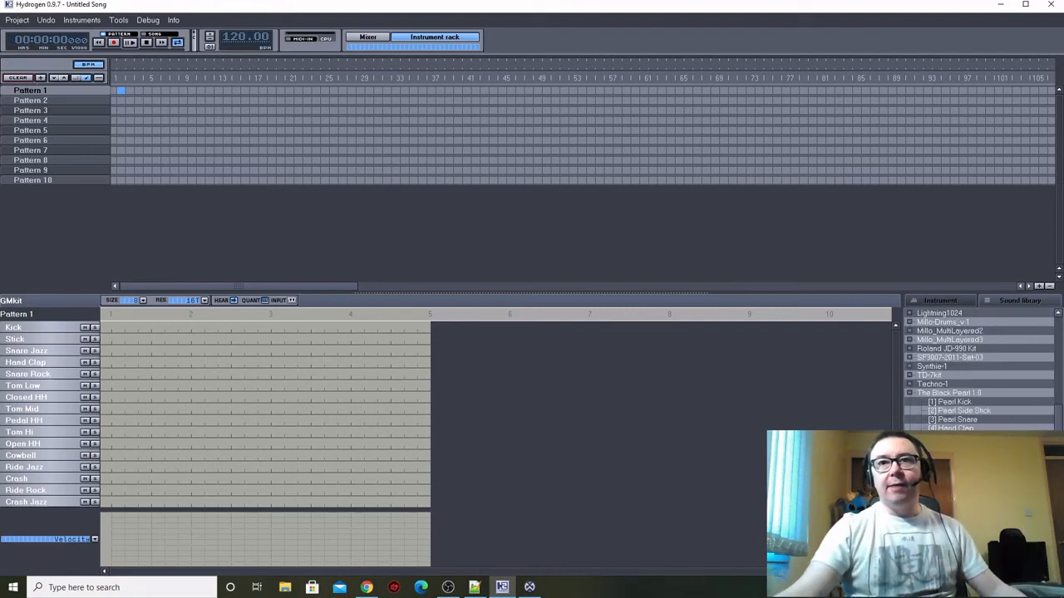
{"action": "right_click", "coordinate": [940, 399]}
{"action": "left_click", "coordinate": [962, 407]}
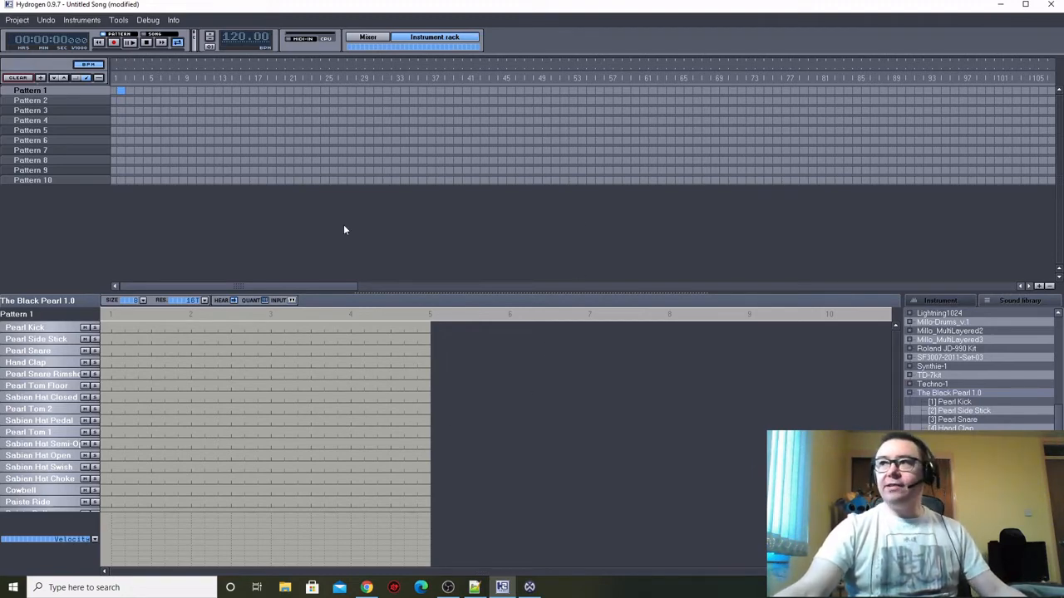
Check the tempo marking at the start of the drum tab in Chrome and set Hydrogen's song tempo to 112 BPM.
{"action": "left_click", "coordinate": [237, 41]}
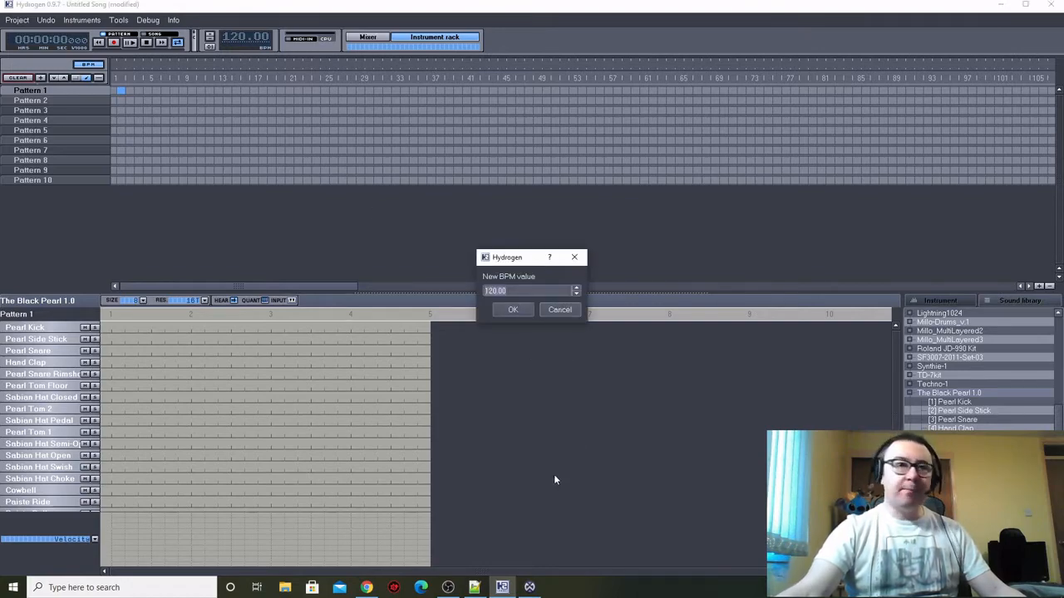
{"action": "left_click", "coordinate": [366, 587]}
{"action": "scroll", "coordinate": [798, 333], "scroll_direction": "up", "scroll_amount": 20}
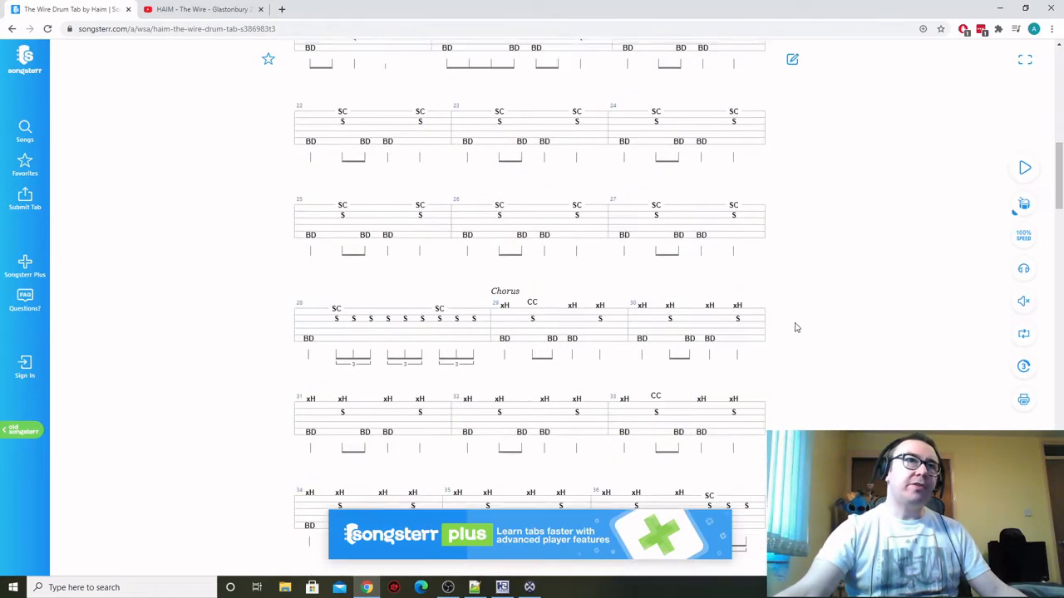
{"action": "scroll", "coordinate": [796, 328], "scroll_direction": "up", "scroll_amount": 10}
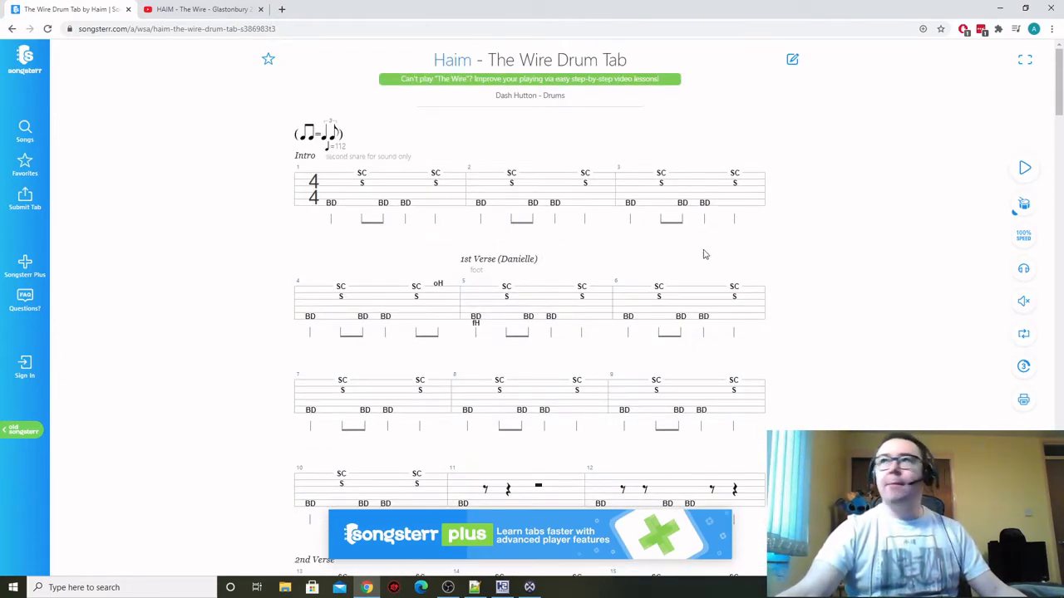
{"action": "scroll", "coordinate": [758, 294], "scroll_direction": "down", "scroll_amount": 20}
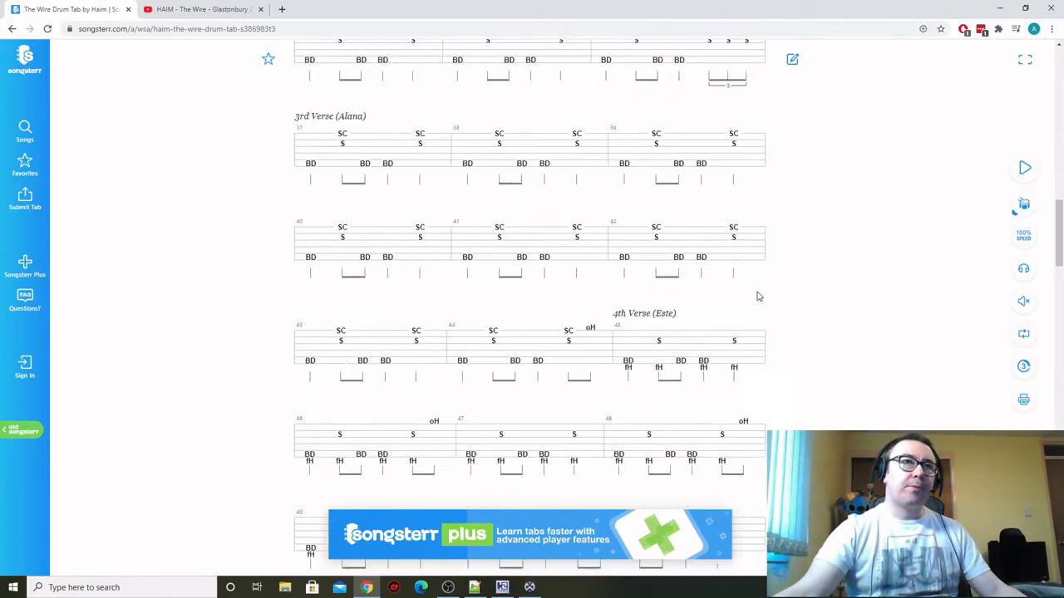
{"action": "scroll", "coordinate": [759, 297], "scroll_direction": "down", "scroll_amount": 18}
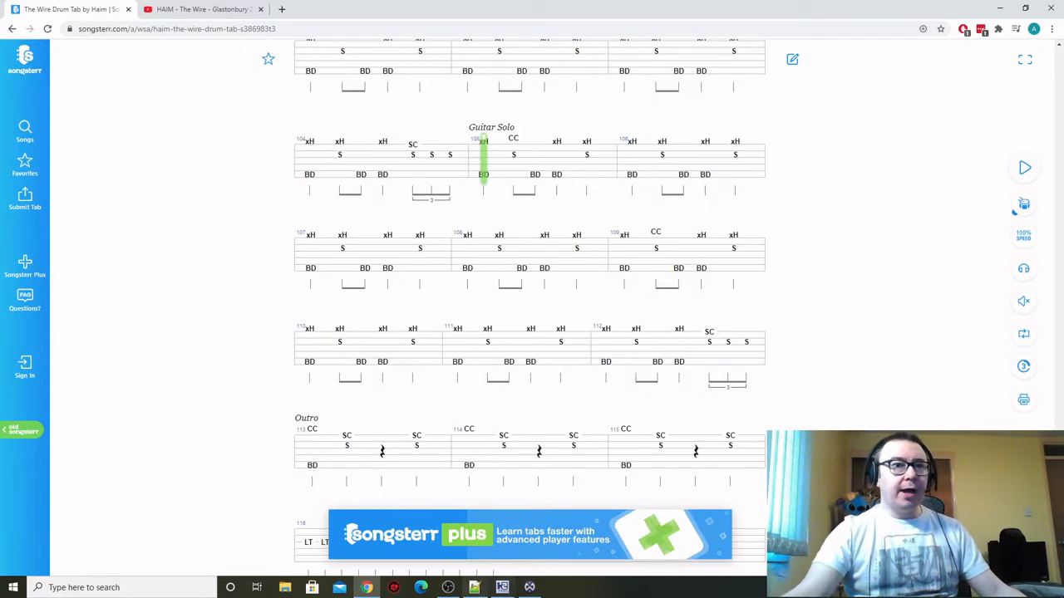
{"action": "left_click", "coordinate": [502, 588]}
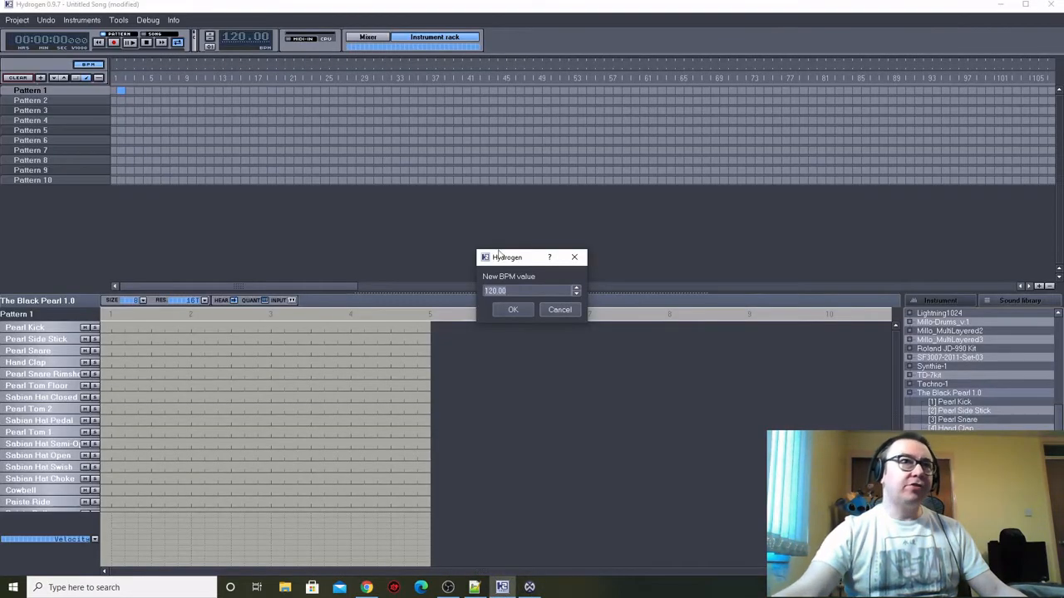
{"action": "type", "text": "112"}
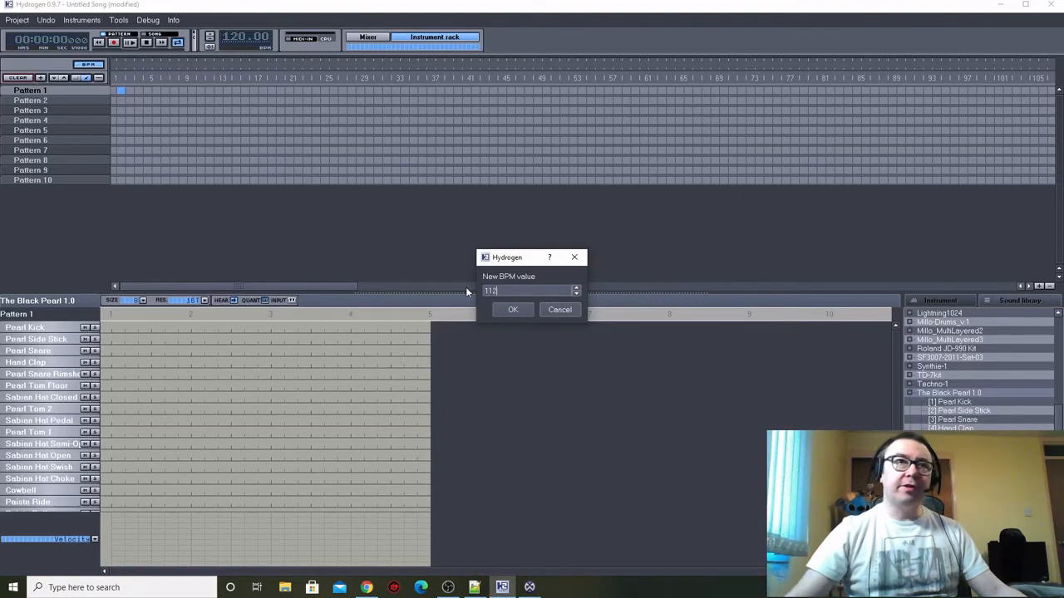
{"action": "key", "text": "Return"}
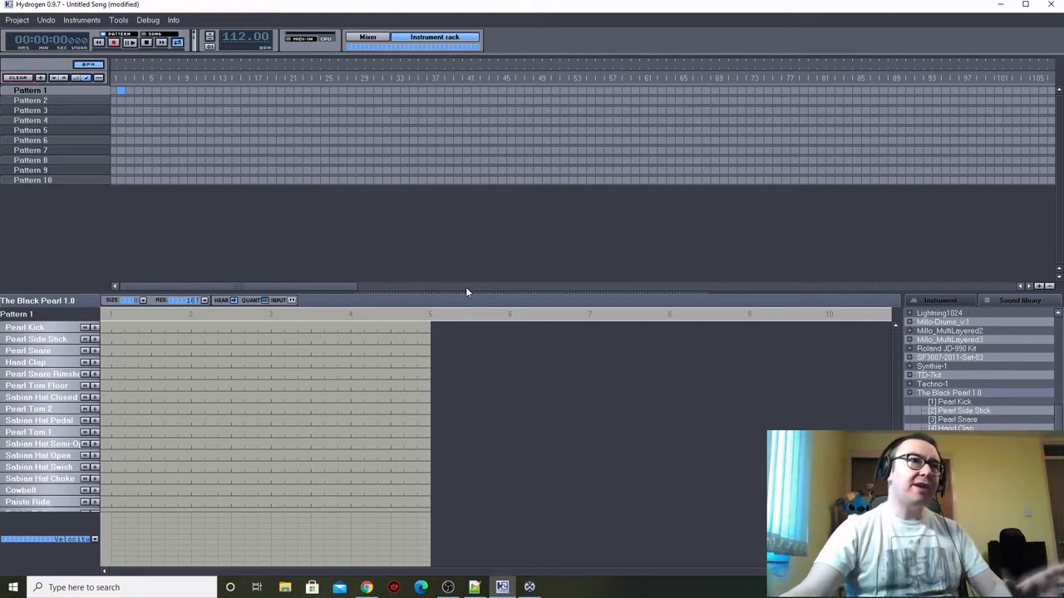
Switch to the drum tab in Chrome and review the bars from the guitar solo to the end of the outro.
{"action": "left_click", "coordinate": [366, 588]}
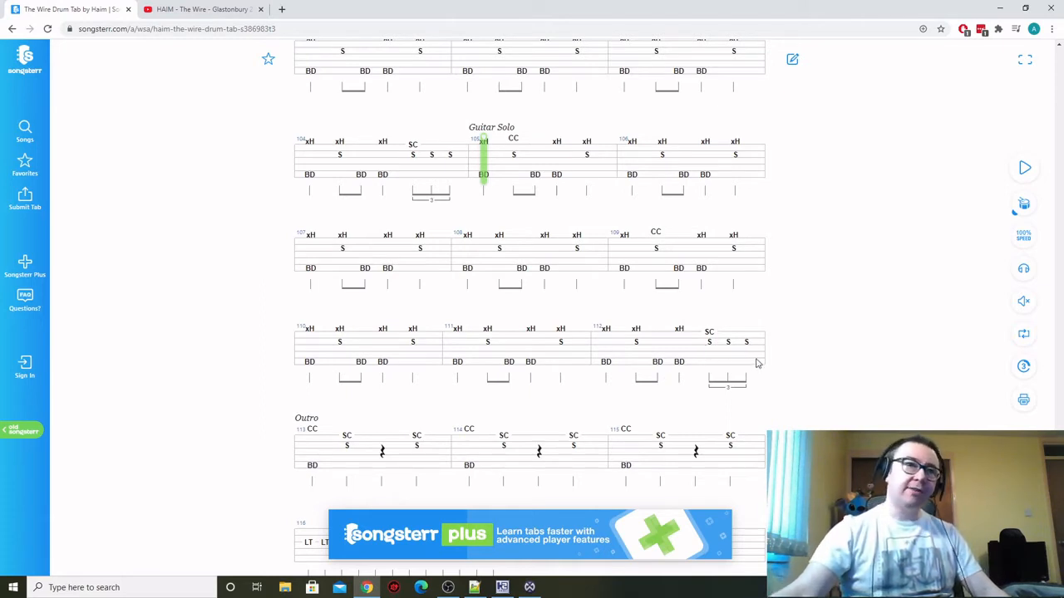
{"action": "scroll", "coordinate": [756, 371], "scroll_direction": "down", "scroll_amount": 2}
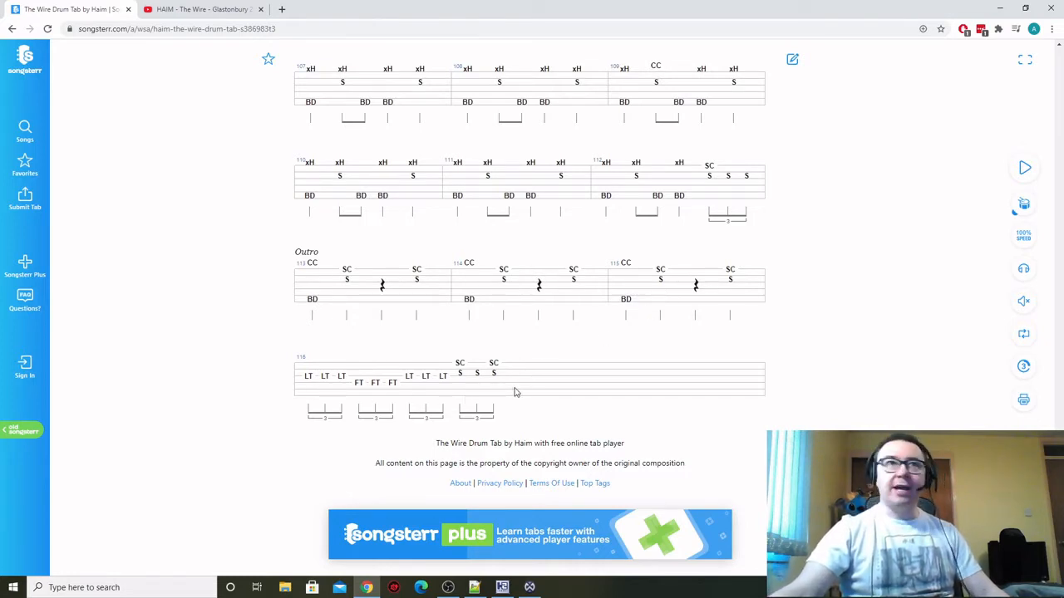
{"action": "scroll", "coordinate": [515, 391], "scroll_direction": "up", "scroll_amount": 3}
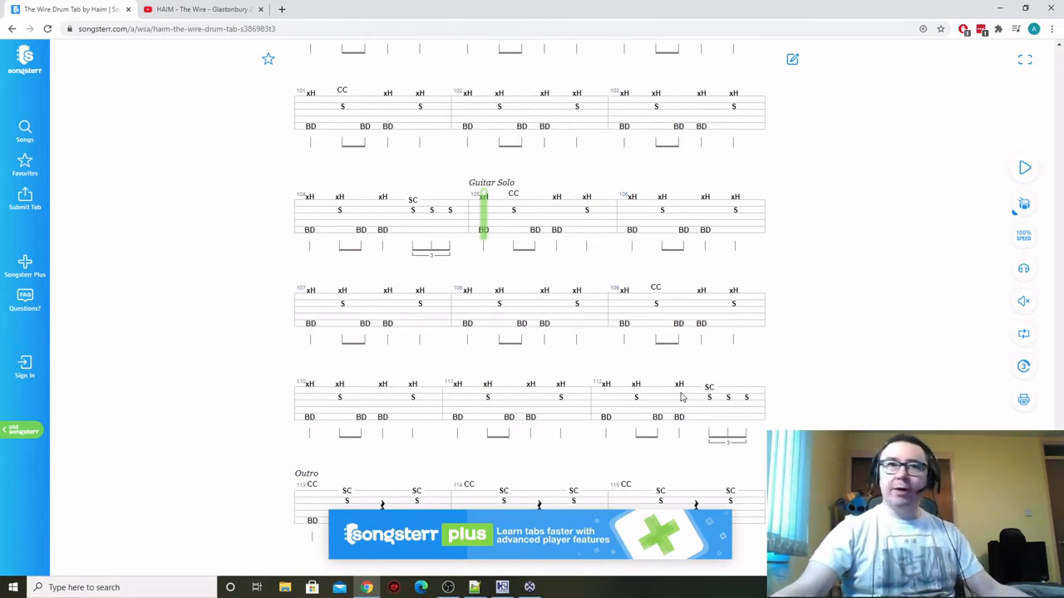
Switch to Hydrogen and delete Patterns 6, 7, 8, 9 and 10 from the song.
{"action": "left_click", "coordinate": [502, 587]}
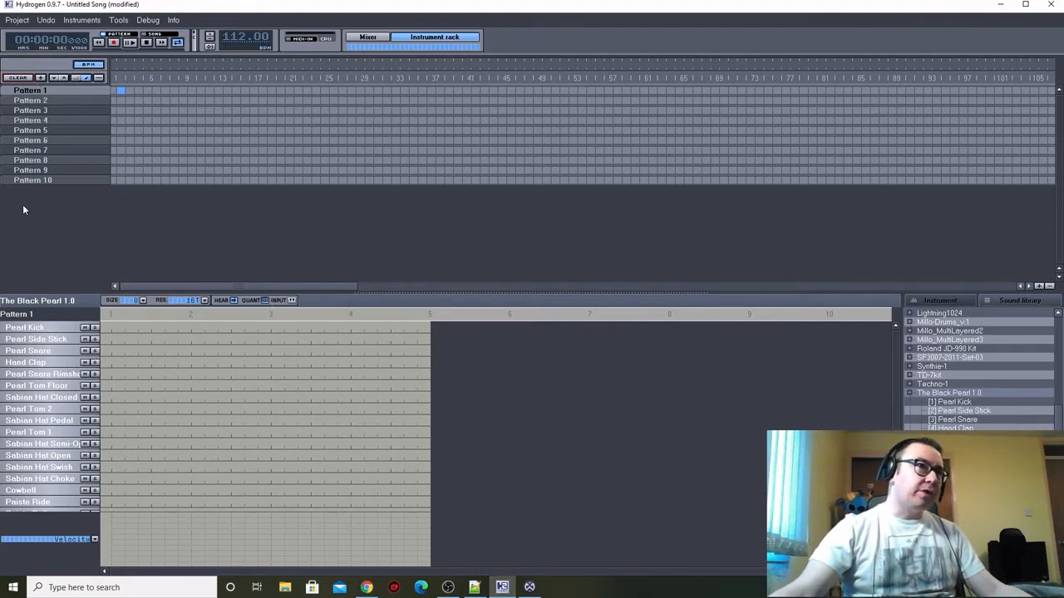
{"action": "left_click", "coordinate": [33, 141]}
{"action": "right_click", "coordinate": [32, 141]}
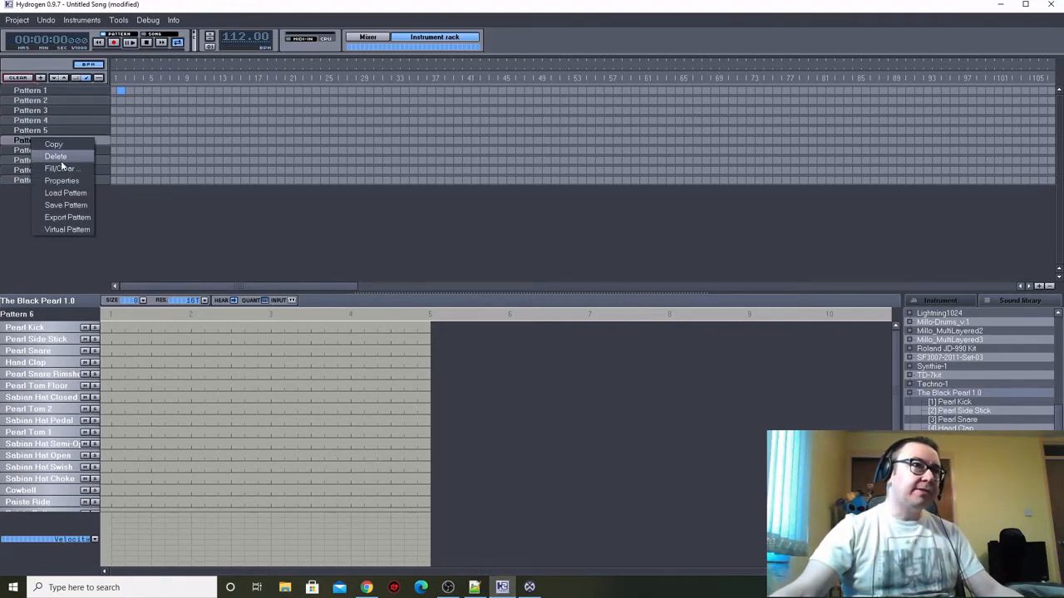
{"action": "left_click", "coordinate": [64, 162]}
{"action": "left_click", "coordinate": [35, 143]}
{"action": "right_click", "coordinate": [35, 143]}
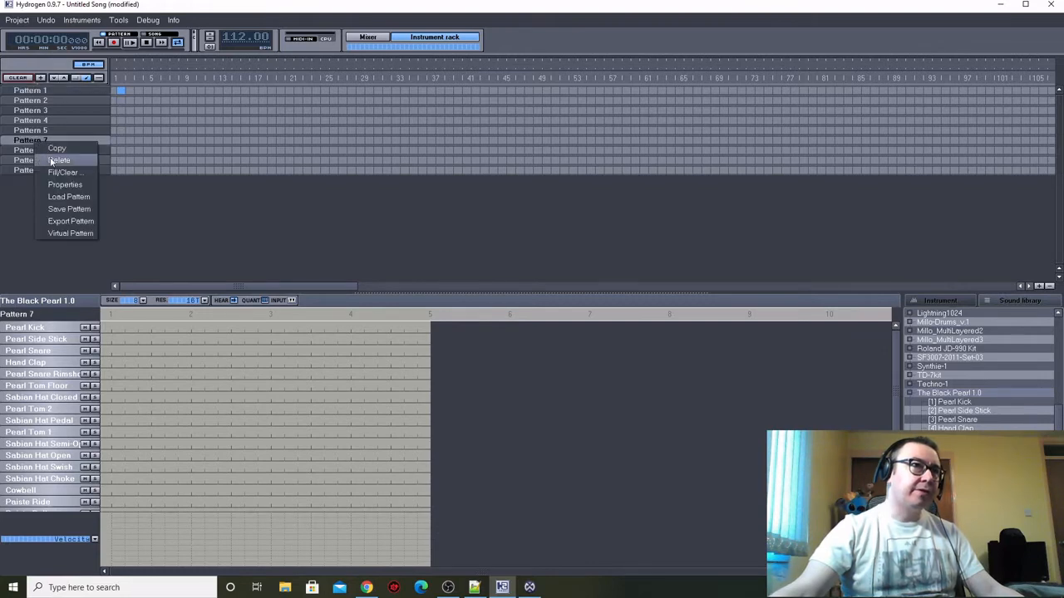
{"action": "left_click", "coordinate": [52, 160]}
{"action": "left_click", "coordinate": [38, 140]}
{"action": "right_click", "coordinate": [39, 140]}
{"action": "left_click", "coordinate": [48, 161]}
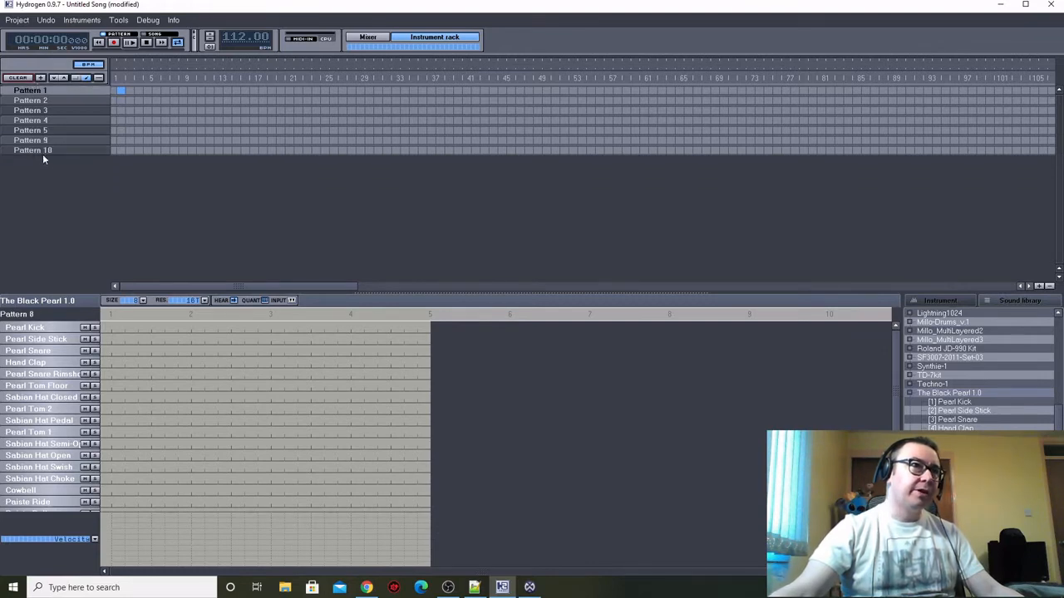
{"action": "left_click", "coordinate": [35, 140]}
{"action": "right_click", "coordinate": [35, 140]}
{"action": "left_click", "coordinate": [50, 160]}
{"action": "left_click", "coordinate": [32, 143]}
{"action": "right_click", "coordinate": [33, 143]}
{"action": "left_click", "coordinate": [50, 161]}
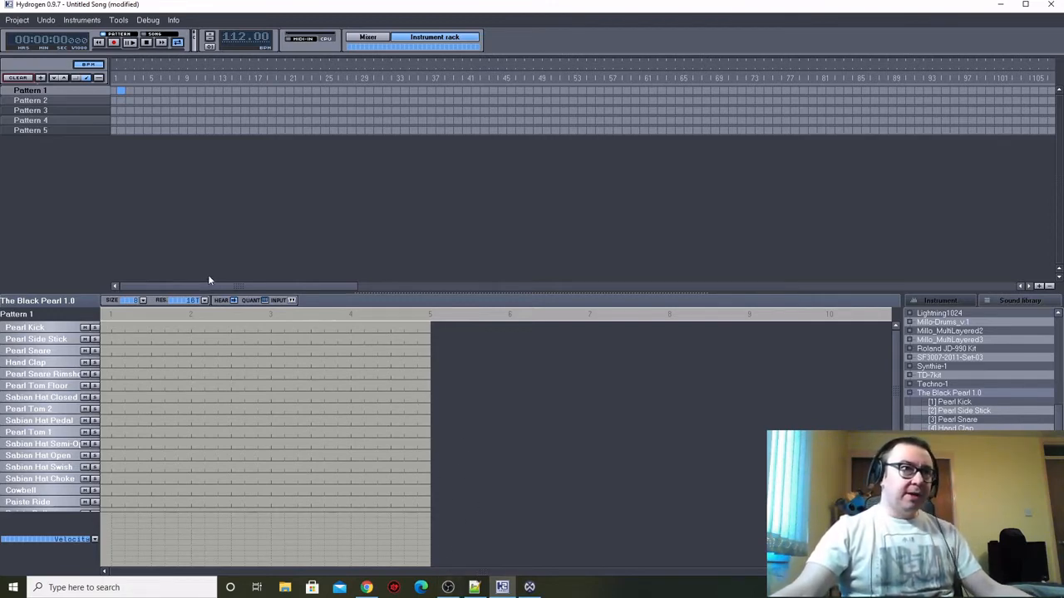
Set the grid resolution to 16 and, following the Guitar Solo's first bar in Chrome, place Pearl Kick notes on beats 1, 2.5 and 3 of Pattern 1.
{"action": "left_click", "coordinate": [204, 300]}
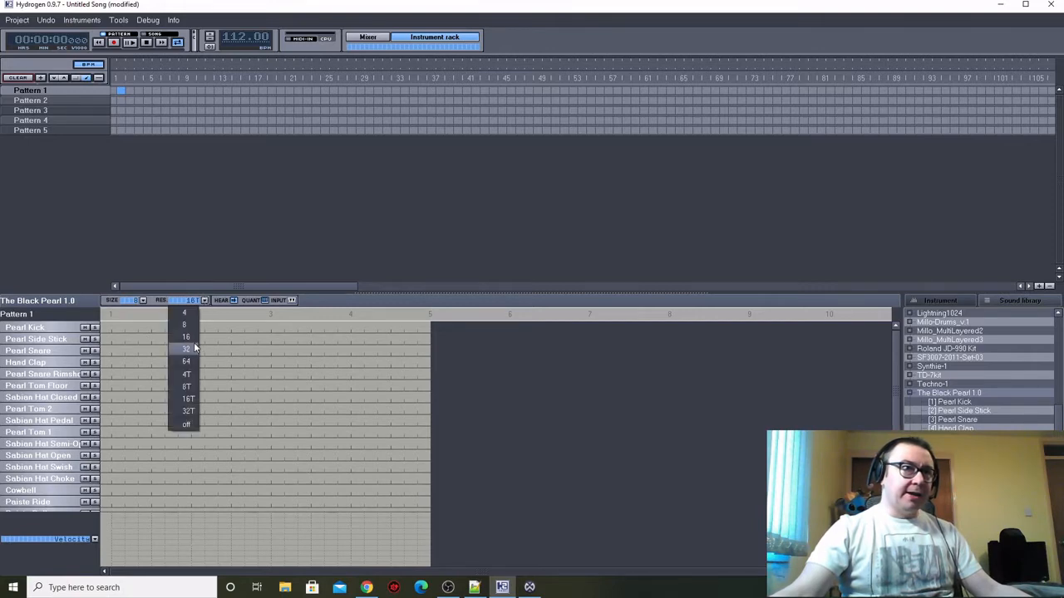
{"action": "left_click", "coordinate": [190, 339]}
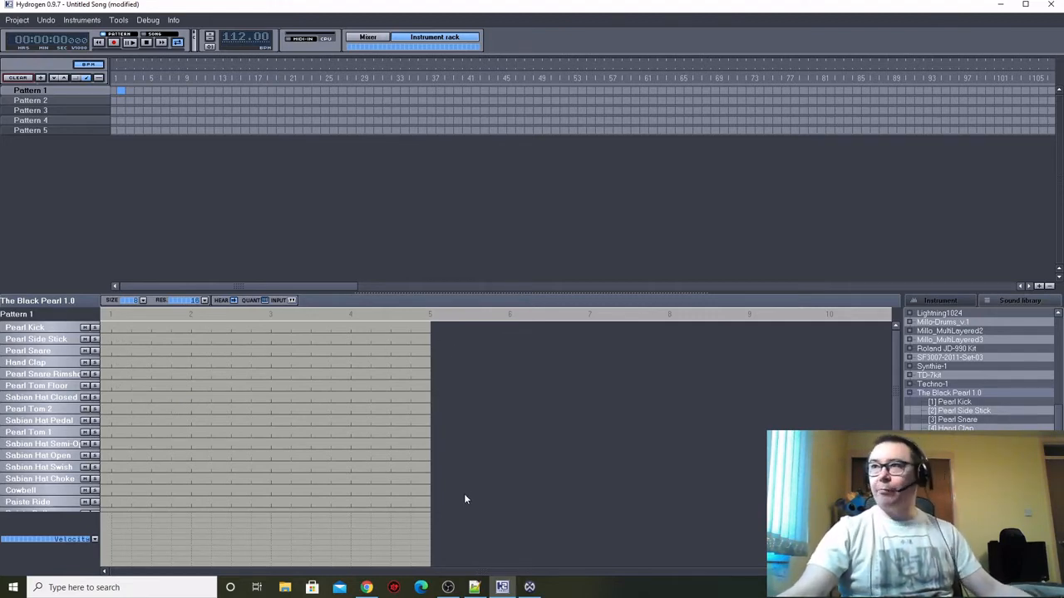
{"action": "left_click", "coordinate": [365, 586]}
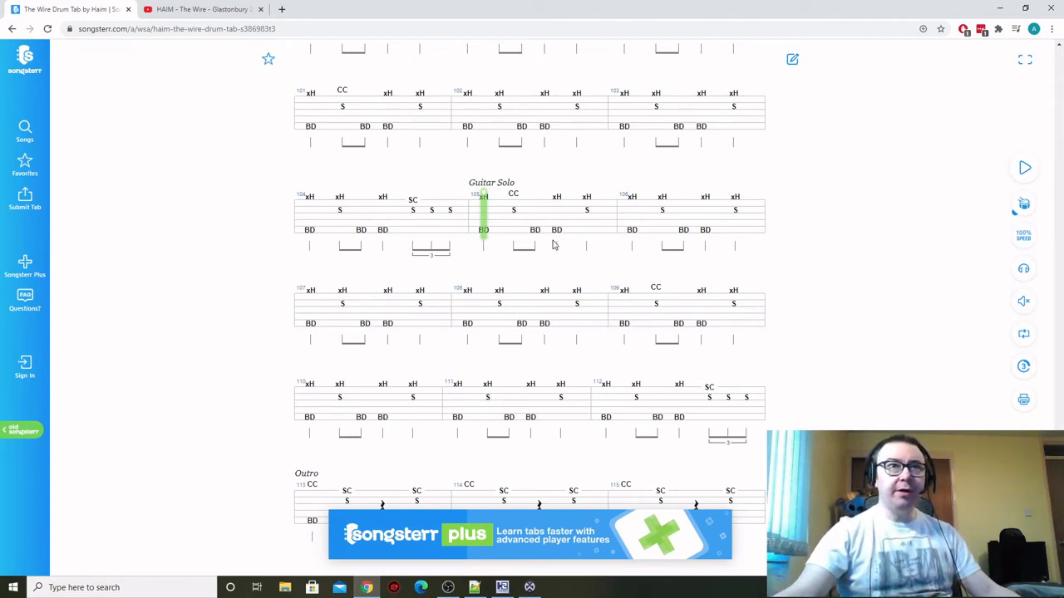
{"action": "left_click", "coordinate": [502, 586]}
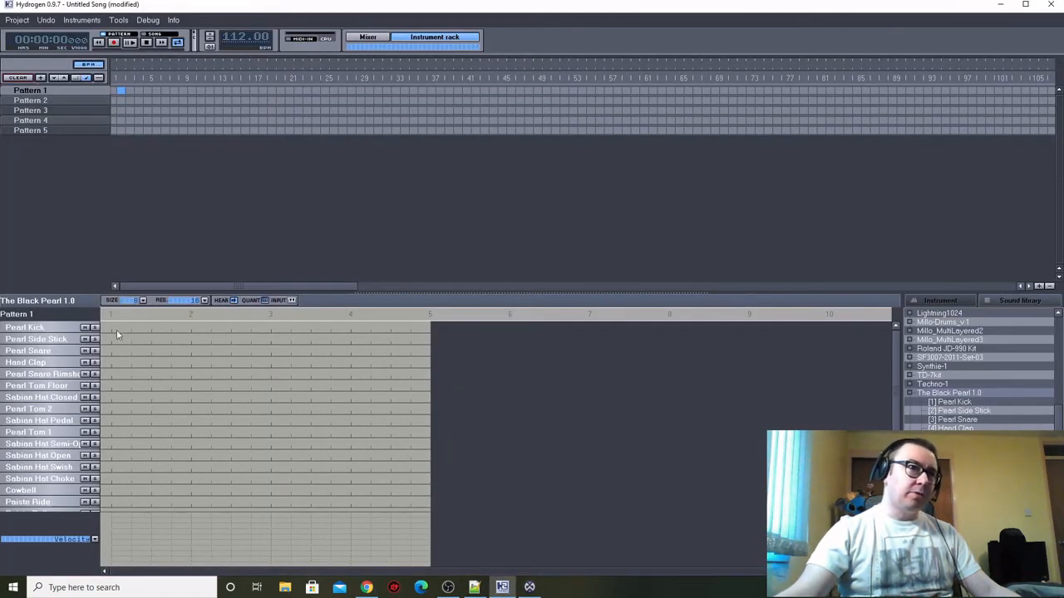
{"action": "left_click", "coordinate": [109, 329]}
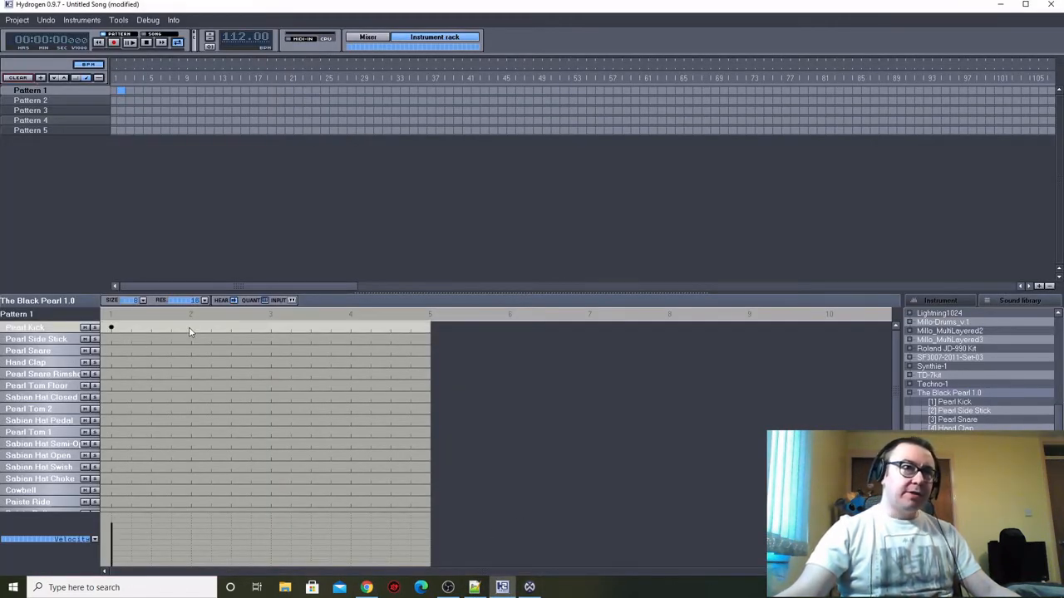
{"action": "left_click", "coordinate": [231, 328]}
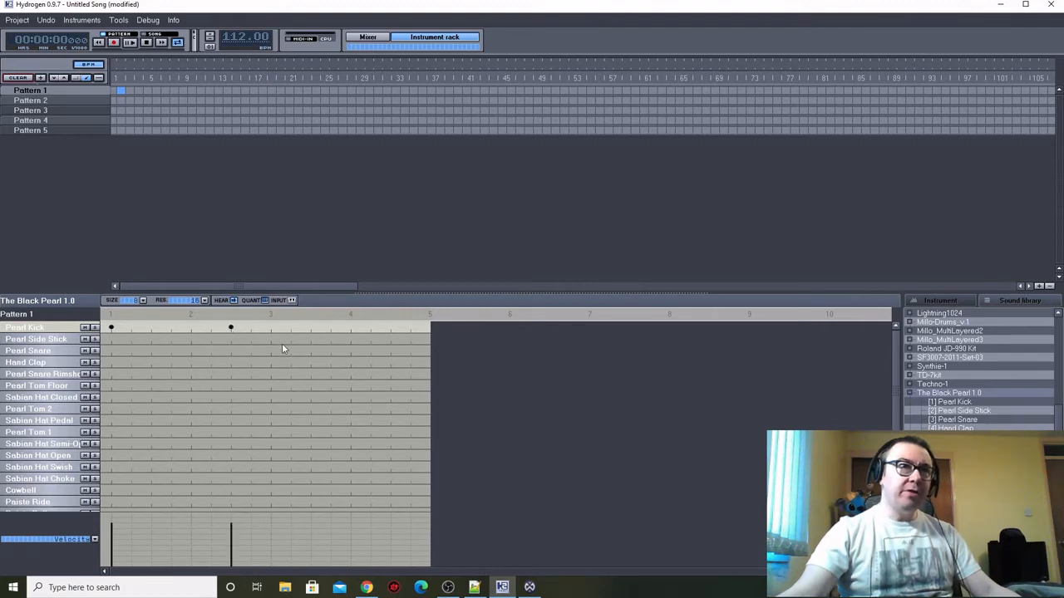
{"action": "left_click", "coordinate": [271, 328]}
Check the tab's snare hits in Chrome and place Pearl Snare notes on beats 2 and 4 of Pattern 1 in Hydrogen.
{"action": "left_click", "coordinate": [367, 587]}
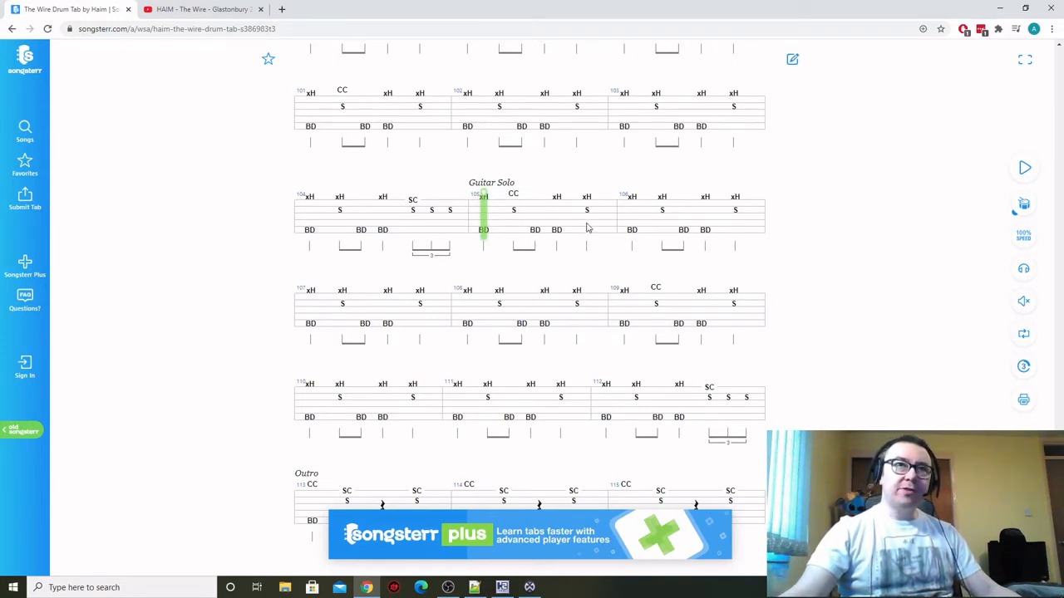
{"action": "left_click", "coordinate": [501, 586]}
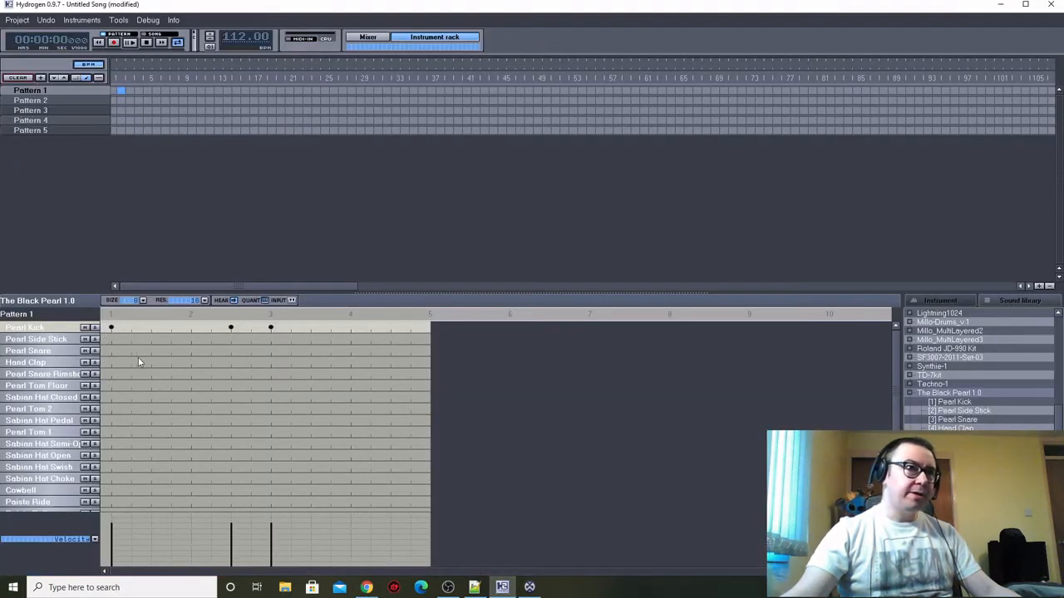
{"action": "left_click", "coordinate": [191, 352]}
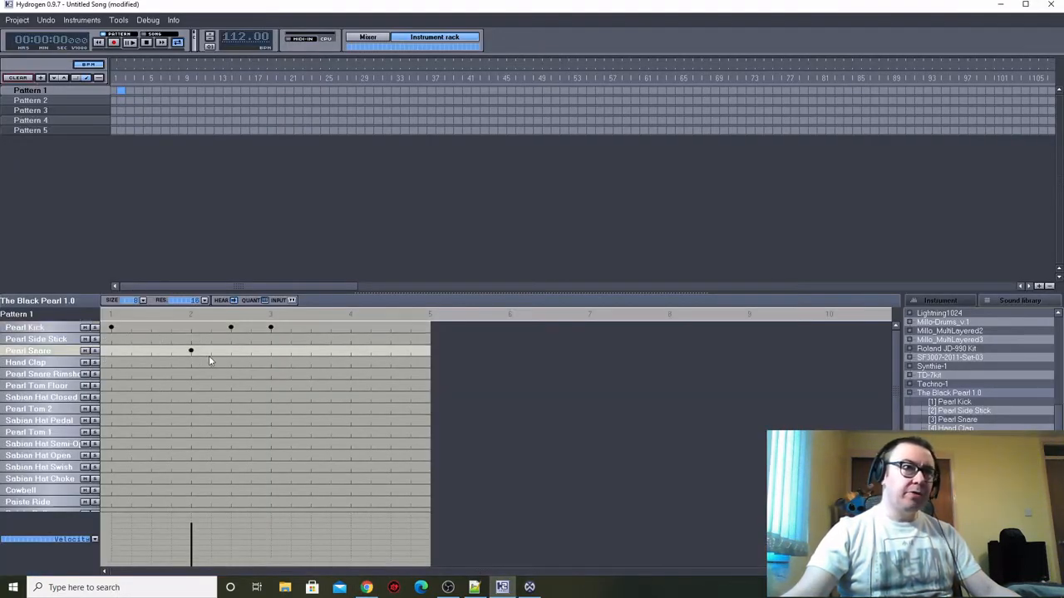
{"action": "left_click", "coordinate": [349, 352]}
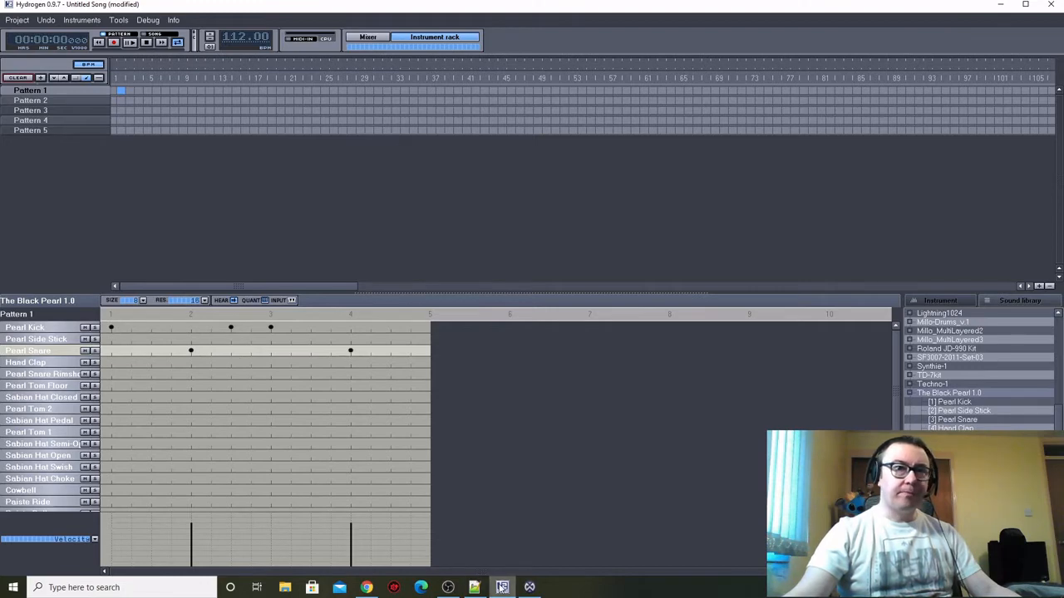
Check the tab's hi-hat hits in Chrome and place Sabian Hat Closed notes on beats 1, 3 and 4 of Pattern 1 in Hydrogen.
{"action": "left_click", "coordinate": [368, 588]}
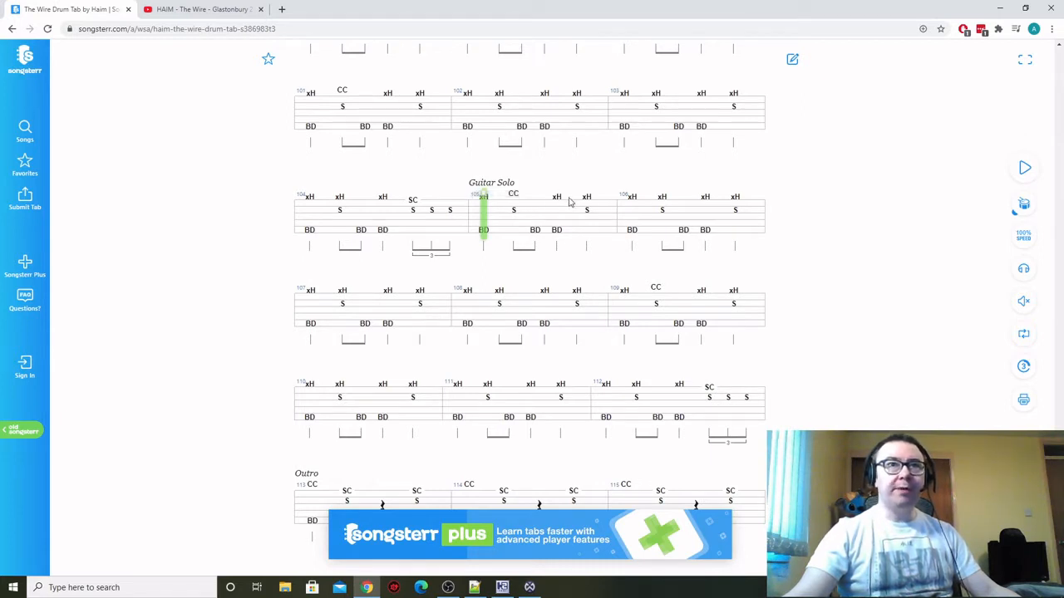
{"action": "left_click", "coordinate": [502, 587]}
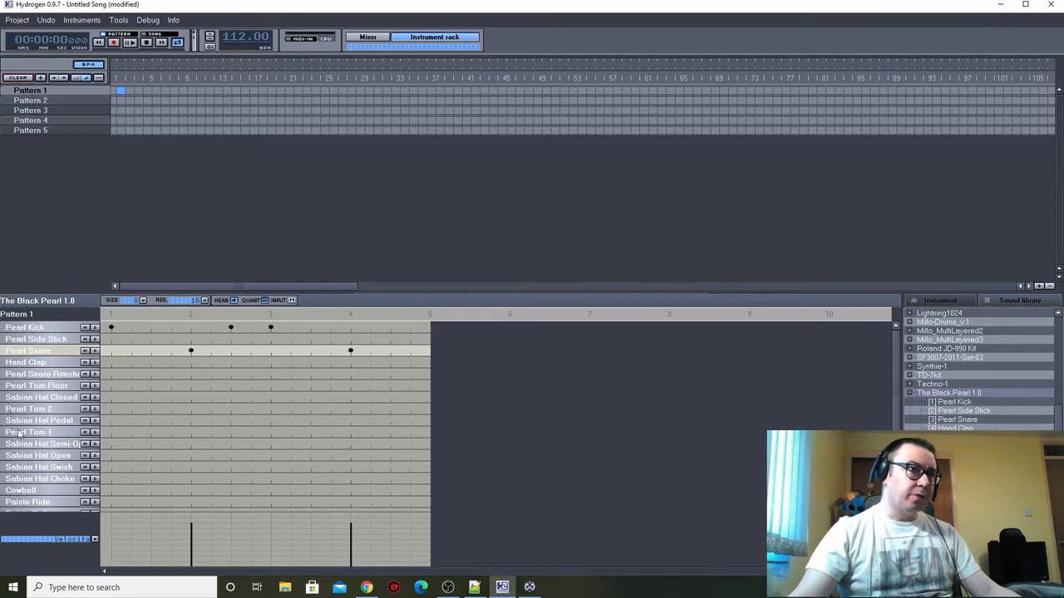
{"action": "left_click", "coordinate": [114, 401]}
{"action": "left_click", "coordinate": [271, 398]}
{"action": "left_click", "coordinate": [350, 398]}
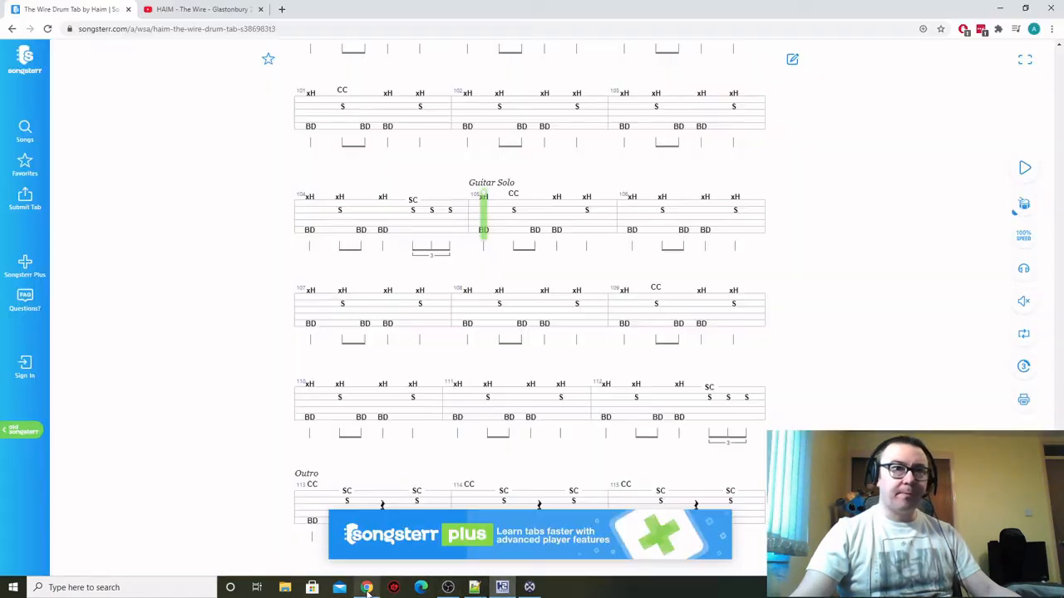
Check the crash cymbal in the Chrome tab, place a Sabian Crash note on beat 2 of Hydrogen's Pattern 1, and audition the pattern.
{"action": "left_click", "coordinate": [366, 588]}
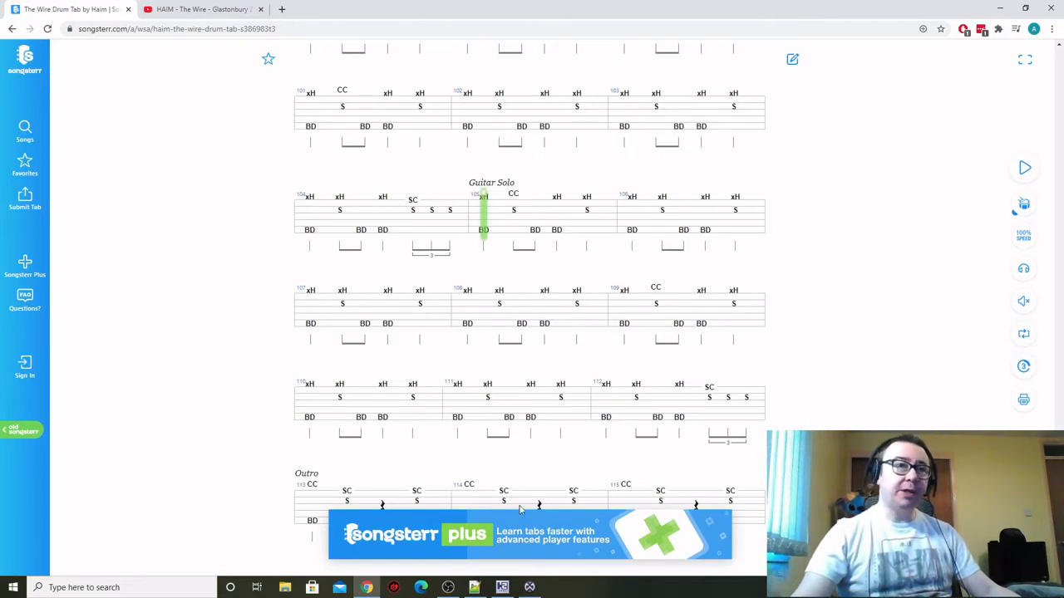
{"action": "left_click", "coordinate": [502, 587]}
{"action": "scroll", "coordinate": [199, 447], "scroll_direction": "down", "scroll_amount": 3}
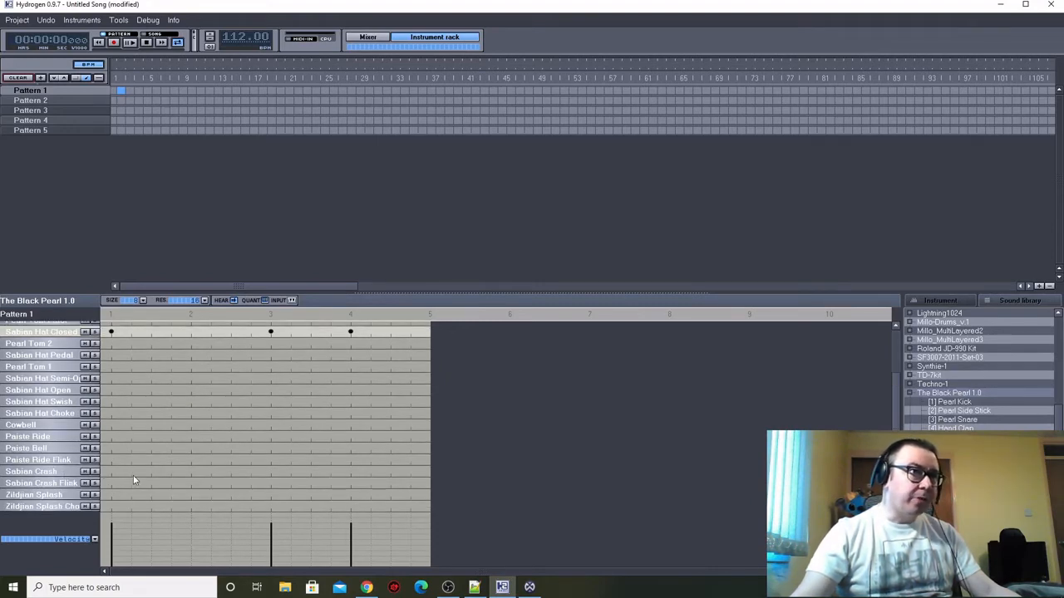
{"action": "left_click", "coordinate": [190, 472]}
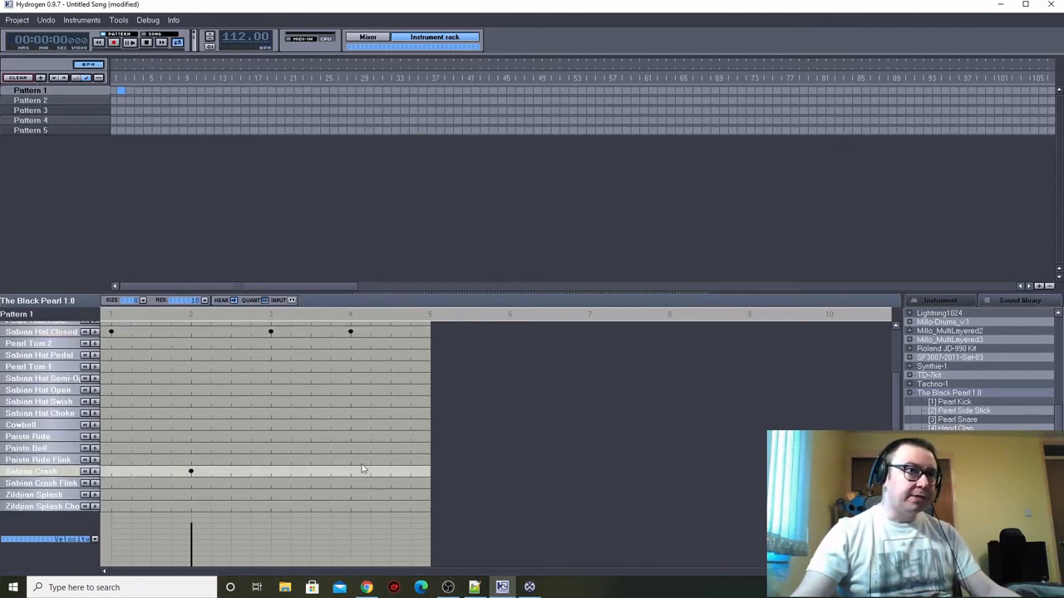
{"action": "scroll", "coordinate": [358, 450], "scroll_direction": "up", "scroll_amount": 3}
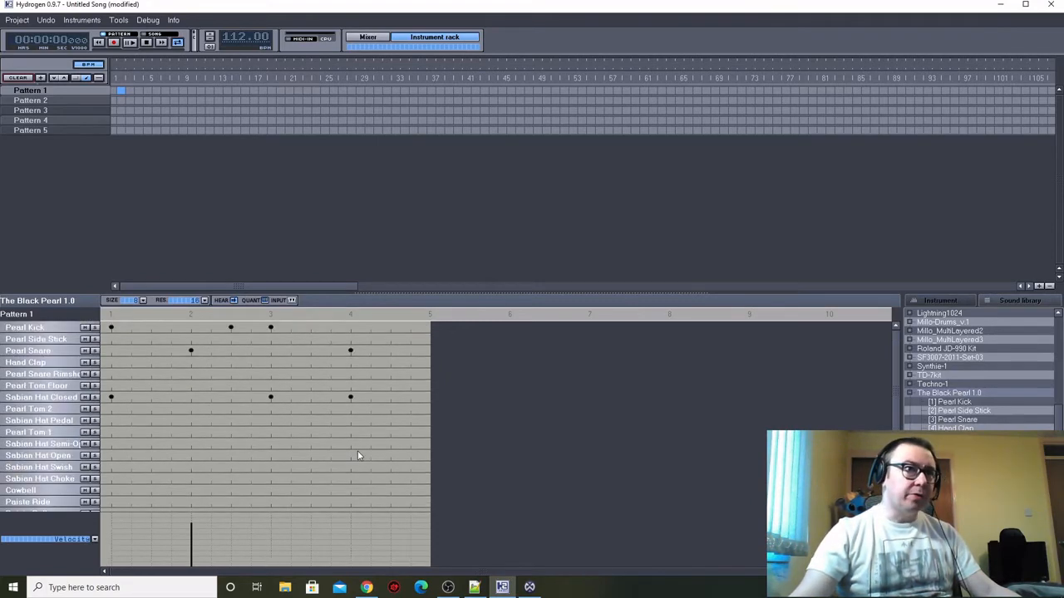
{"action": "left_click", "coordinate": [129, 43]}
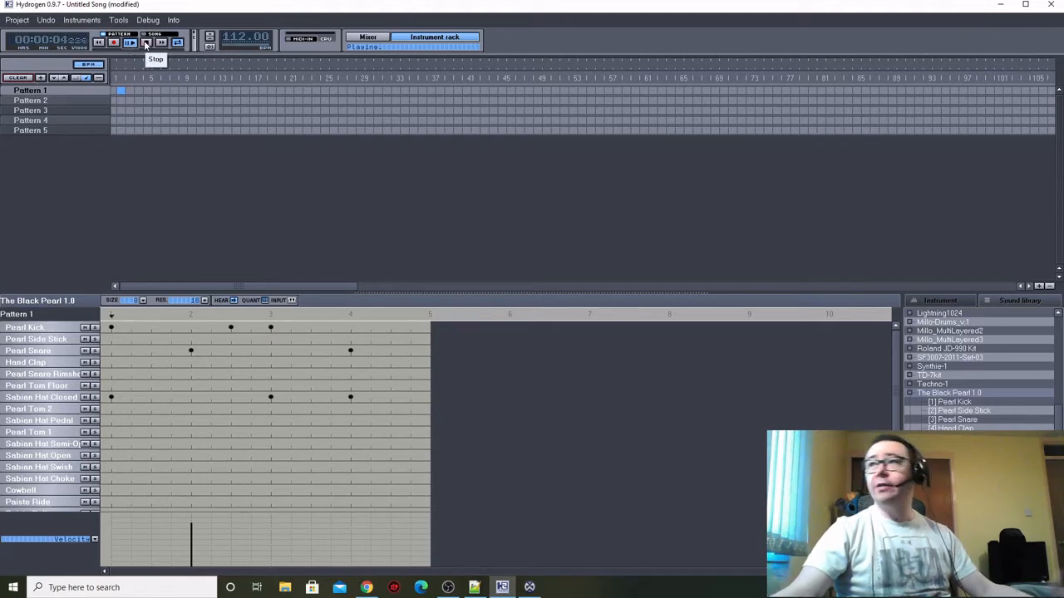
{"action": "left_click", "coordinate": [146, 42]}
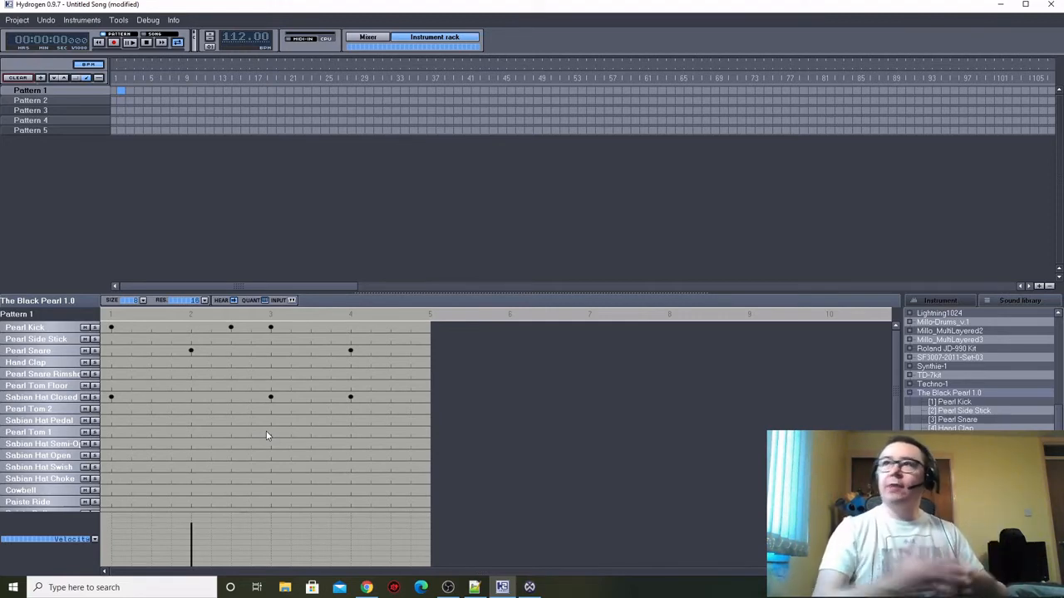
Raise the velocity of the Pearl Kick notes on beats 1 and 3 of Pattern 1 to 1.00.
{"action": "left_click", "coordinate": [16, 329]}
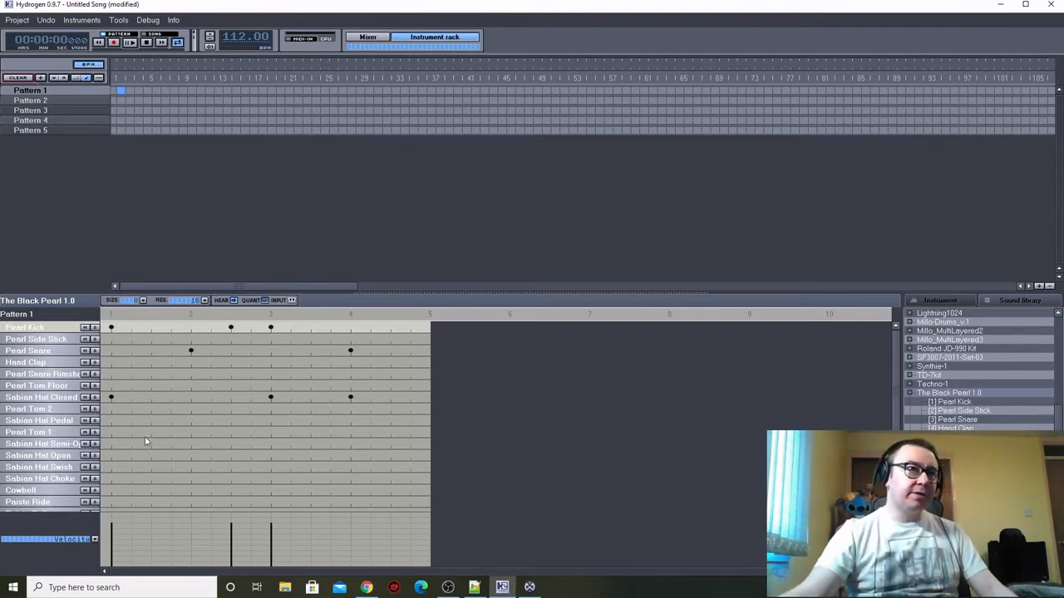
{"action": "left_click", "coordinate": [112, 529]}
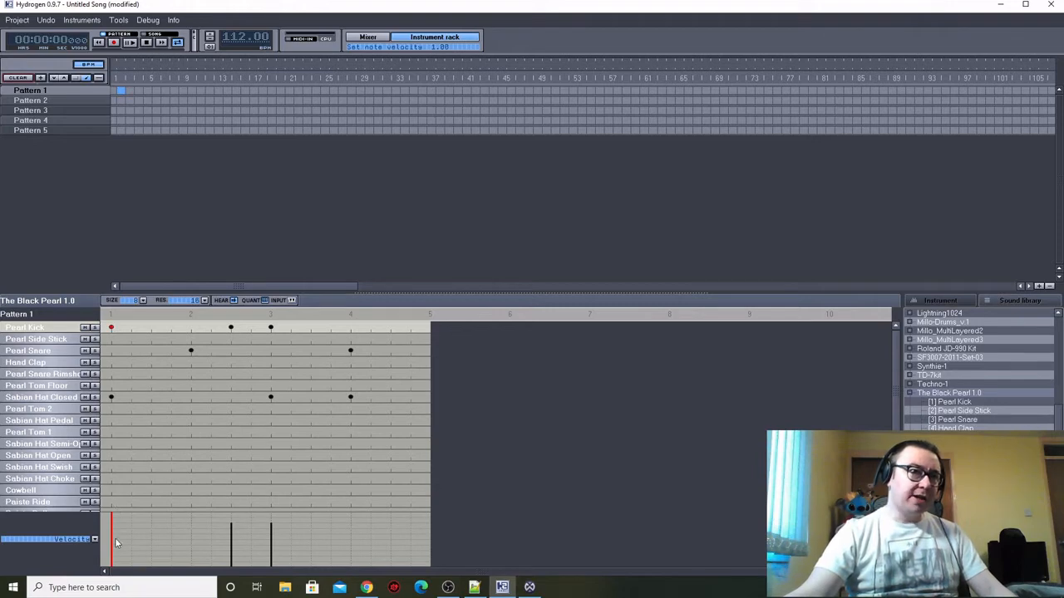
{"action": "left_click", "coordinate": [271, 530]}
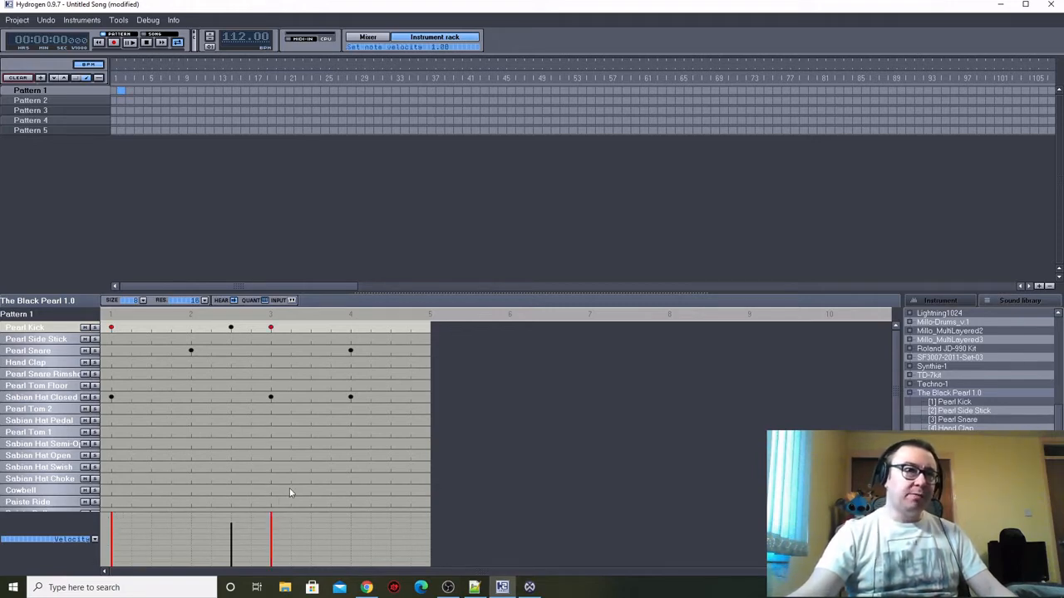
Raise the Sabian Hat Closed notes on beats 1 and 3 to maximum velocity and play back Pattern 1.
{"action": "left_click", "coordinate": [24, 398]}
{"action": "left_click", "coordinate": [111, 532]}
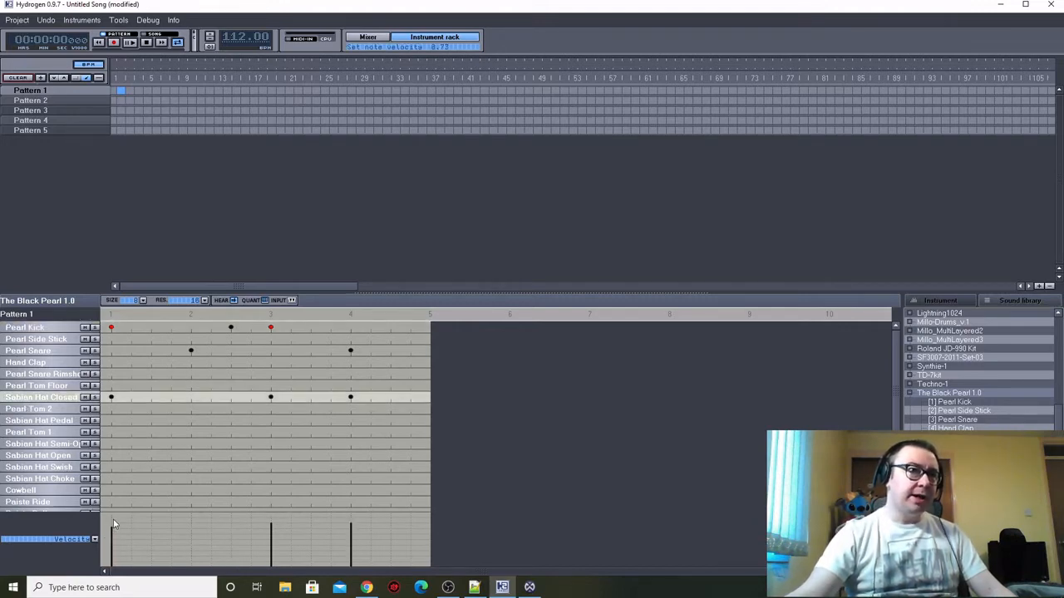
{"action": "left_click", "coordinate": [271, 534]}
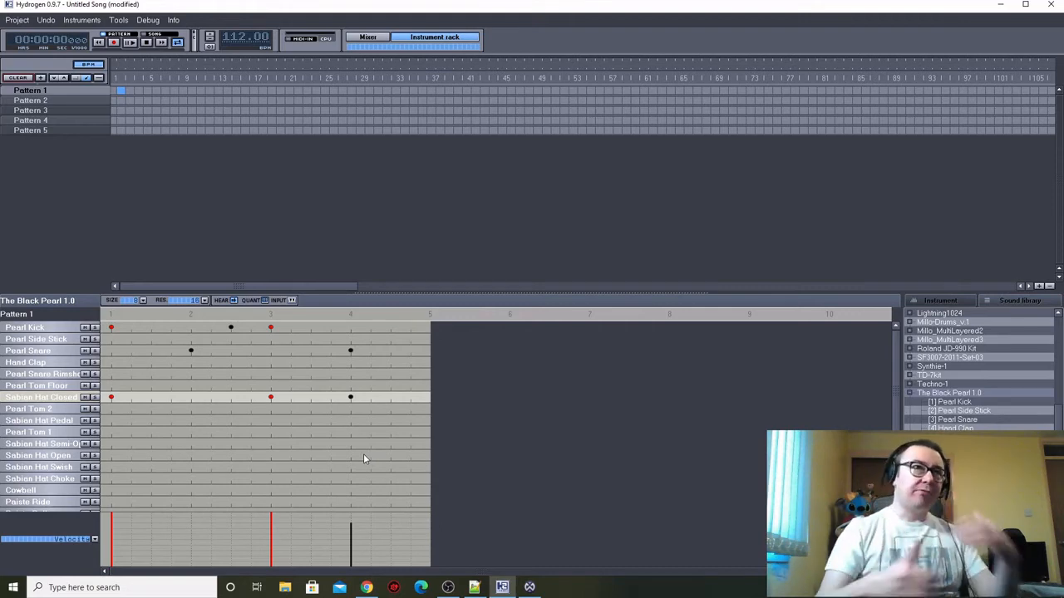
{"action": "left_click", "coordinate": [131, 43]}
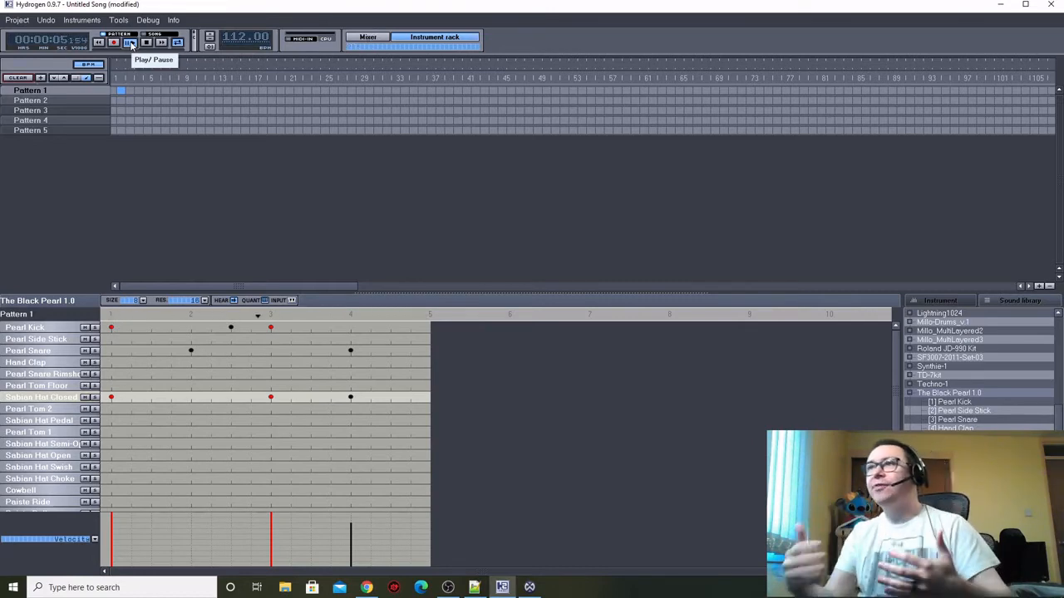
{"action": "left_click", "coordinate": [146, 42]}
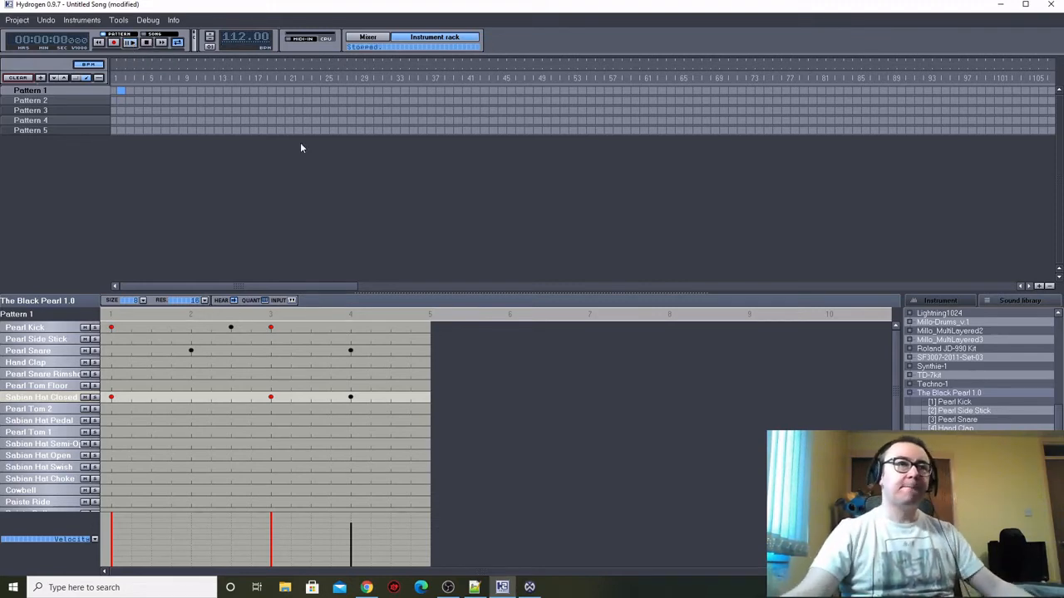
Check bar 106 of the tab in Chrome and replace Hydrogen's empty Pattern 2 with a copy of Pattern 1 named Pattern 2.
{"action": "left_click", "coordinate": [366, 587]}
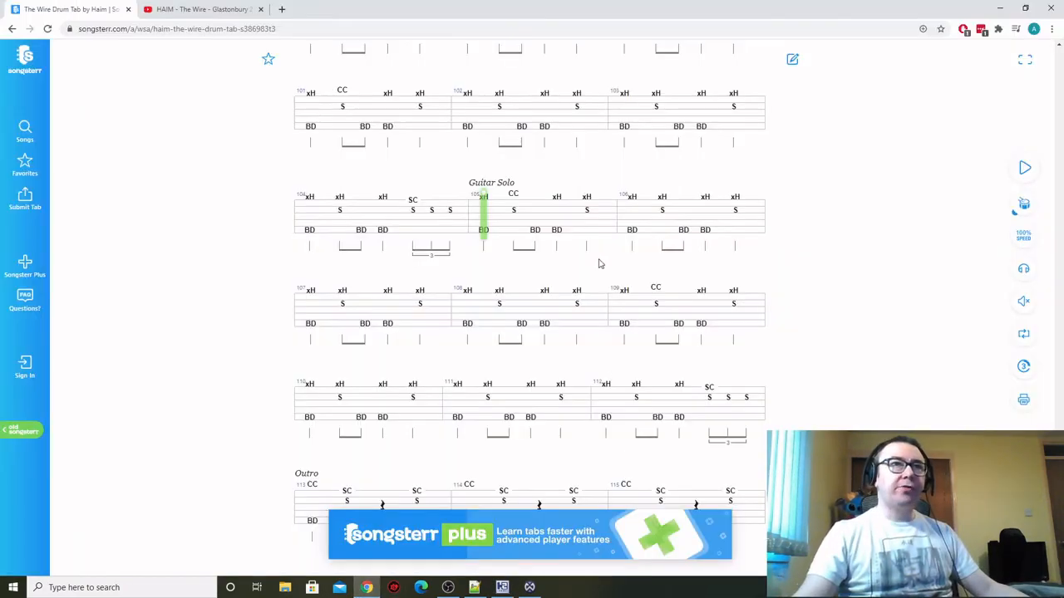
{"action": "left_click", "coordinate": [640, 225]}
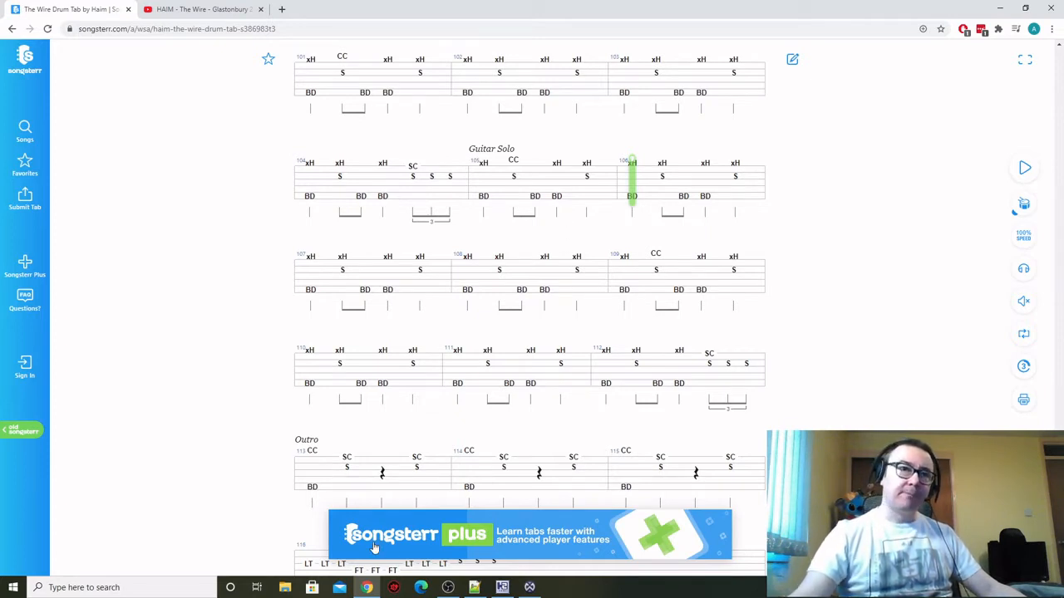
{"action": "left_click", "coordinate": [502, 586]}
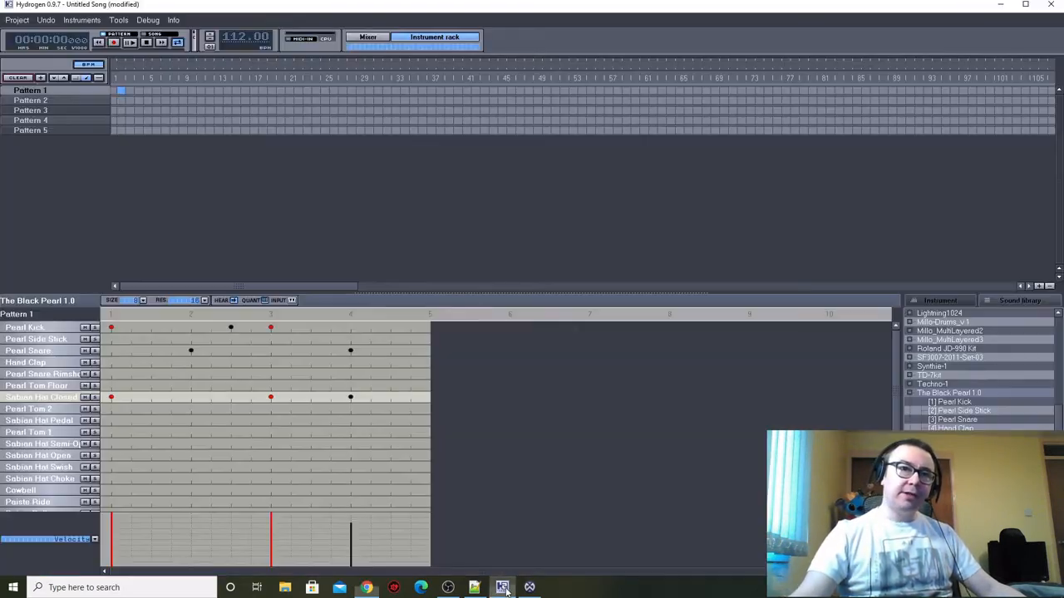
{"action": "right_click", "coordinate": [23, 100]}
{"action": "left_click", "coordinate": [48, 116]}
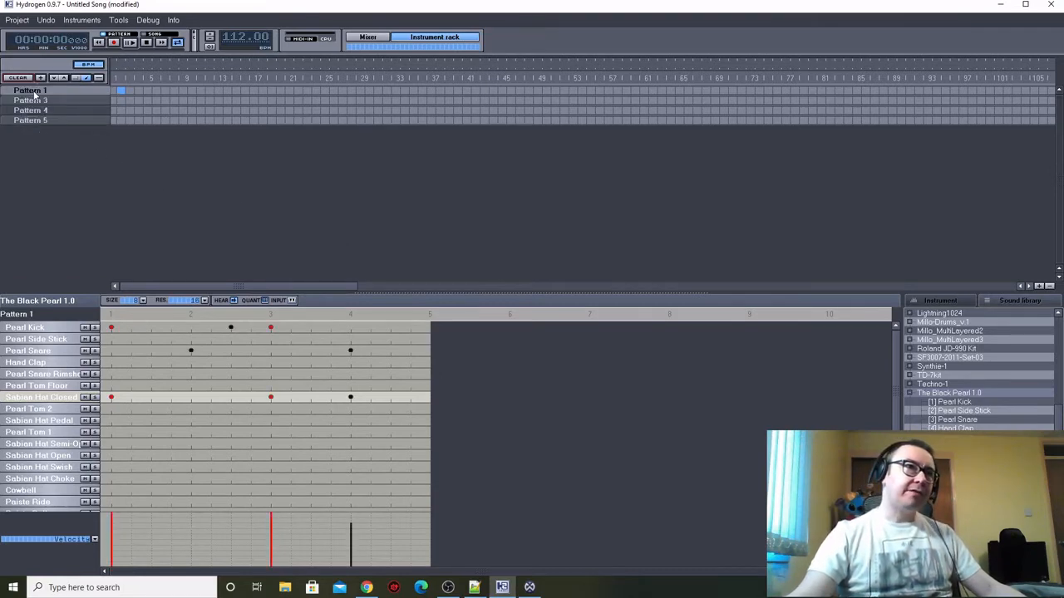
{"action": "right_click", "coordinate": [32, 96]}
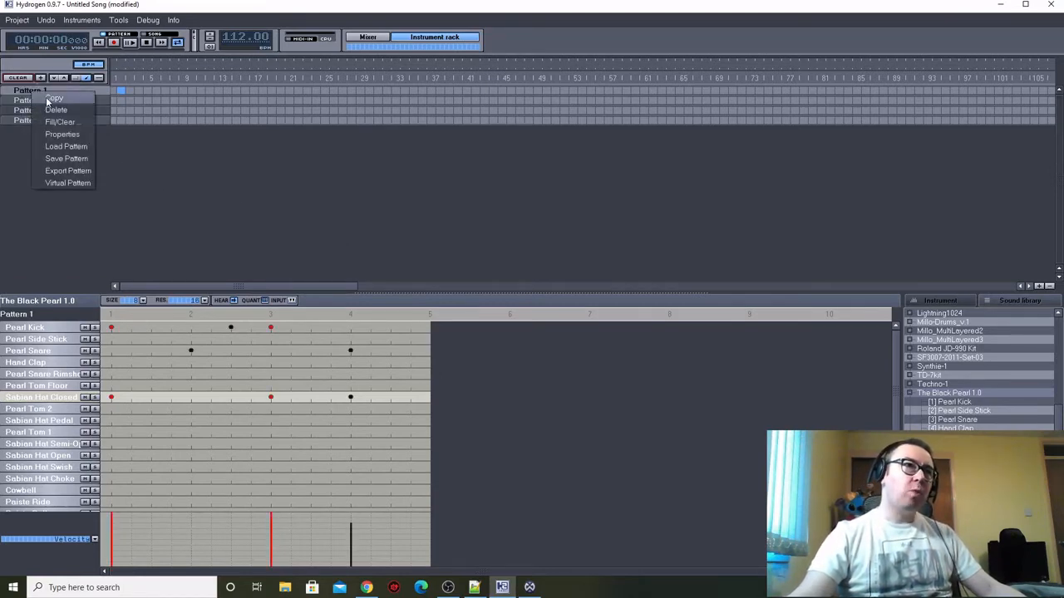
{"action": "left_click", "coordinate": [48, 101]}
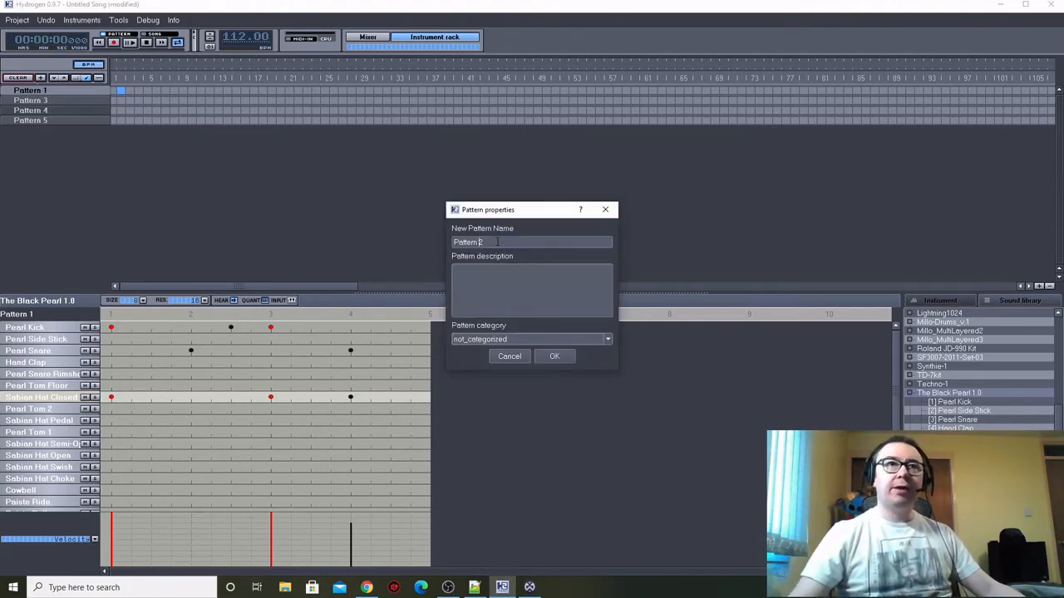
{"action": "left_click", "coordinate": [555, 358]}
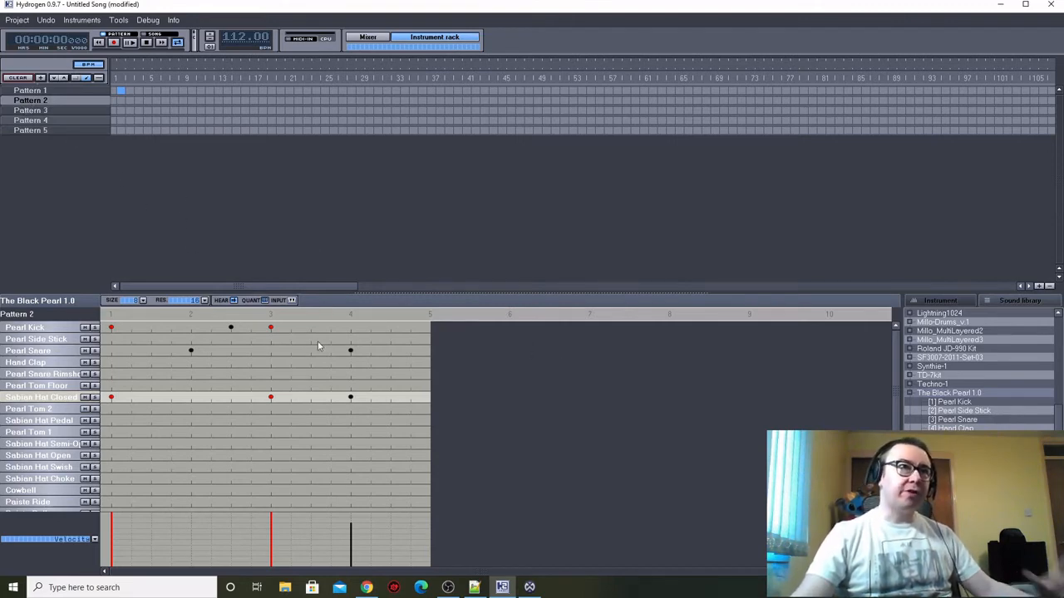
Remove the Sabian Crash note on beat 2 from Pattern 2.
{"action": "scroll", "coordinate": [218, 393], "scroll_direction": "down", "scroll_amount": 3}
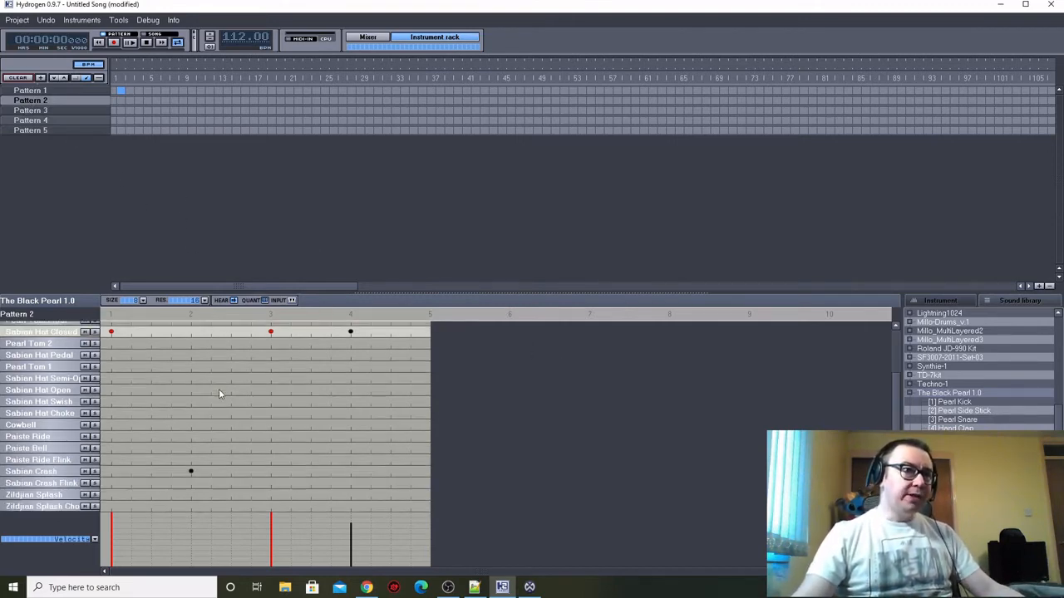
{"action": "left_click", "coordinate": [191, 473]}
{"action": "scroll", "coordinate": [207, 479], "scroll_direction": "up", "scroll_amount": 3}
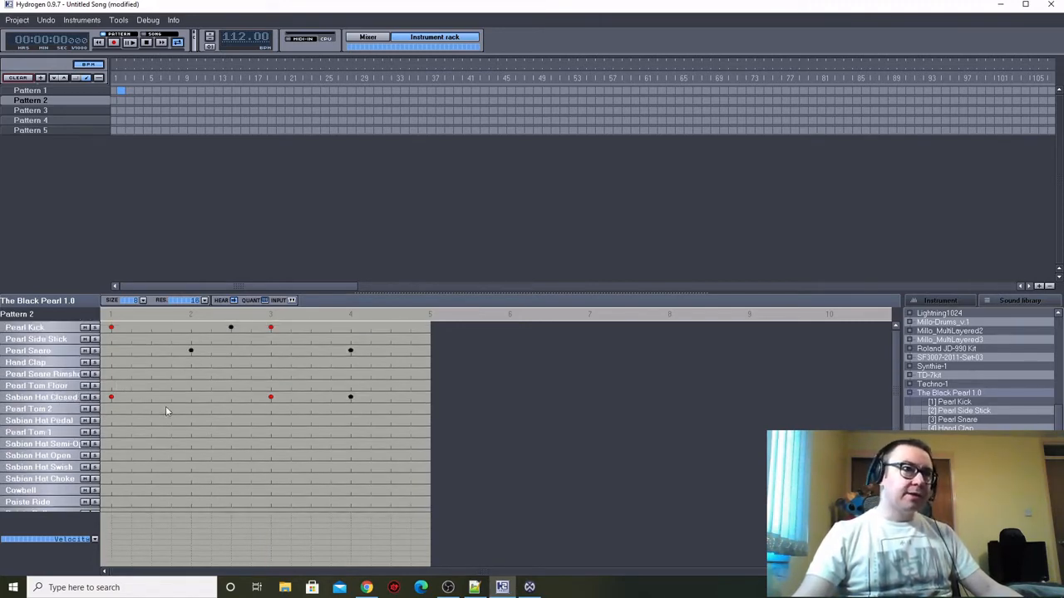
Add a Sabian Hat Closed note on beat 2 of Pattern 2 and play the pattern back.
{"action": "left_click", "coordinate": [191, 398]}
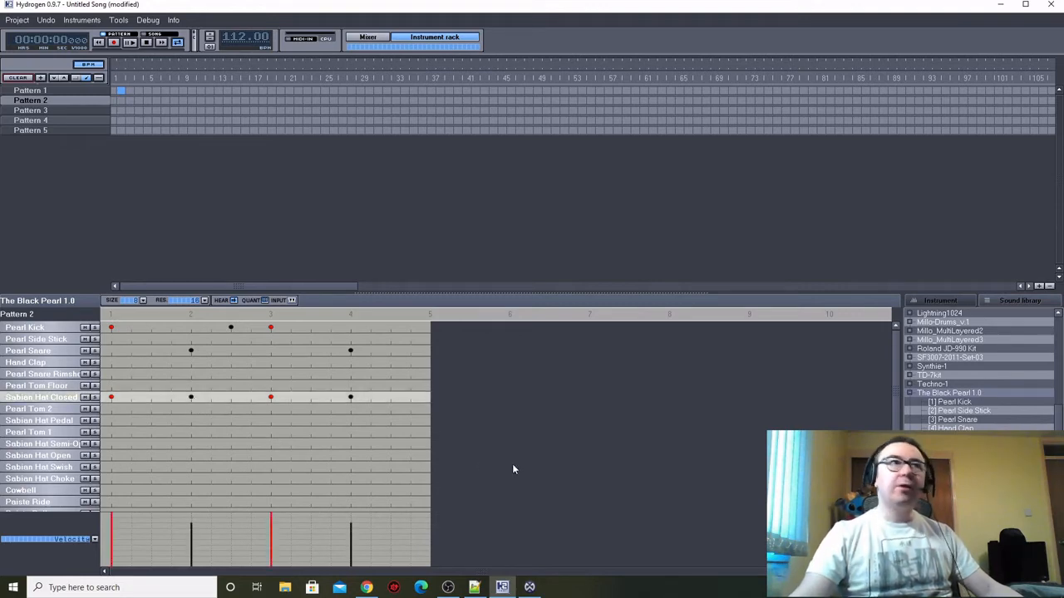
{"action": "left_click", "coordinate": [130, 42]}
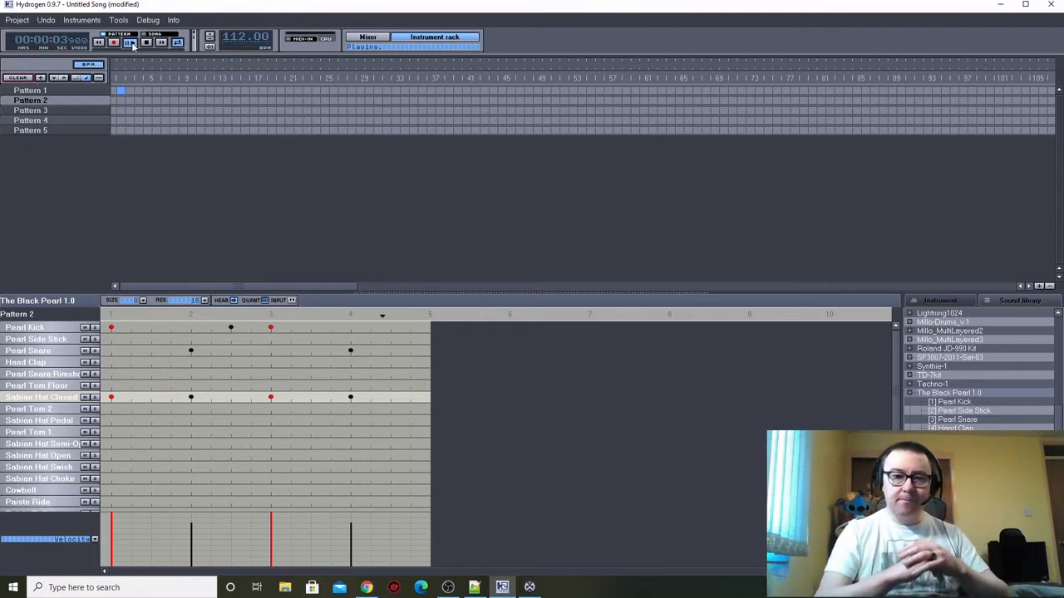
{"action": "left_click", "coordinate": [147, 44]}
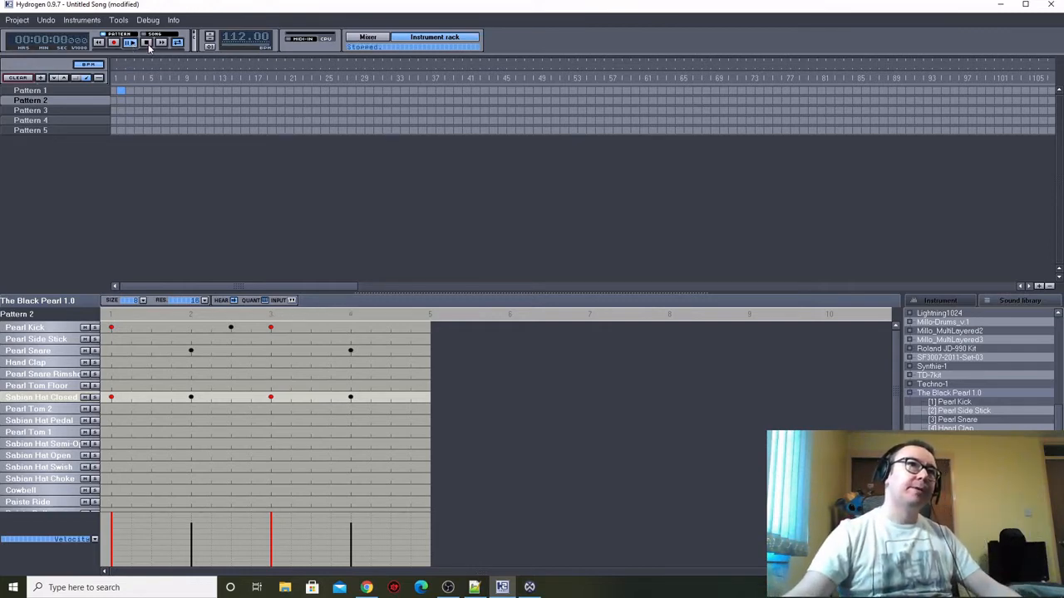
Open Pattern 3, check bar 112 of the tab in Chrome, and set Hydrogen's pattern grid resolution to 16T.
{"action": "left_click", "coordinate": [46, 113]}
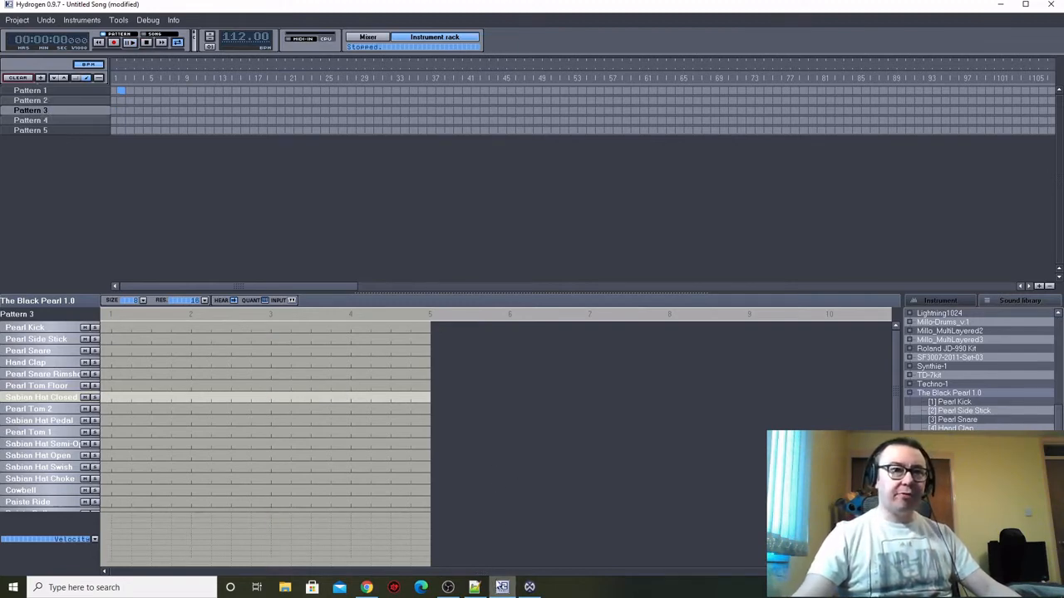
{"action": "left_click", "coordinate": [367, 587]}
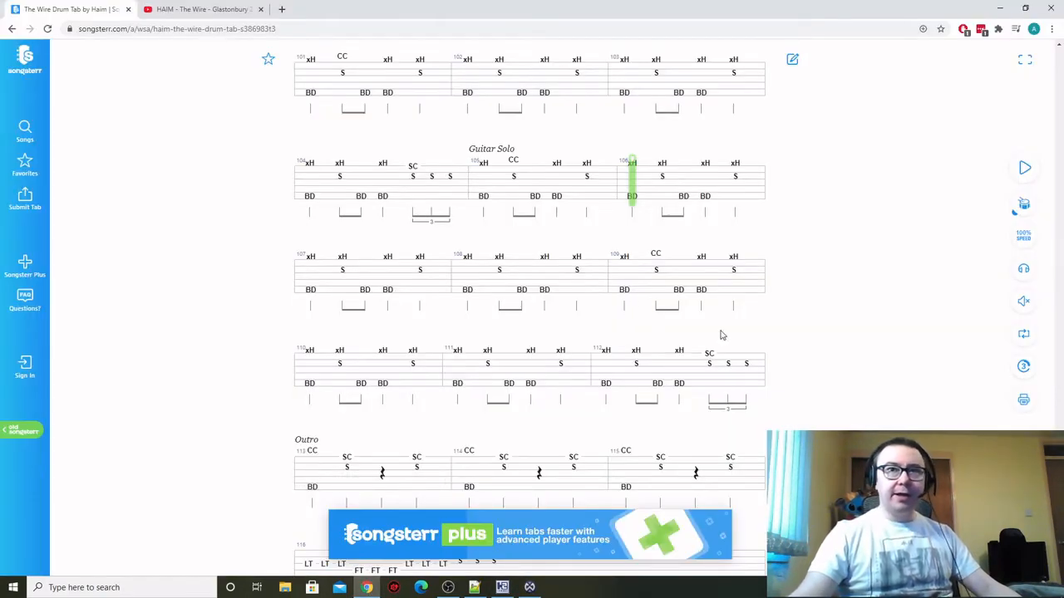
{"action": "scroll", "coordinate": [704, 336], "scroll_direction": "down", "scroll_amount": 1}
{"action": "left_click", "coordinate": [612, 316]}
{"action": "scroll", "coordinate": [679, 352], "scroll_direction": "down", "scroll_amount": 2}
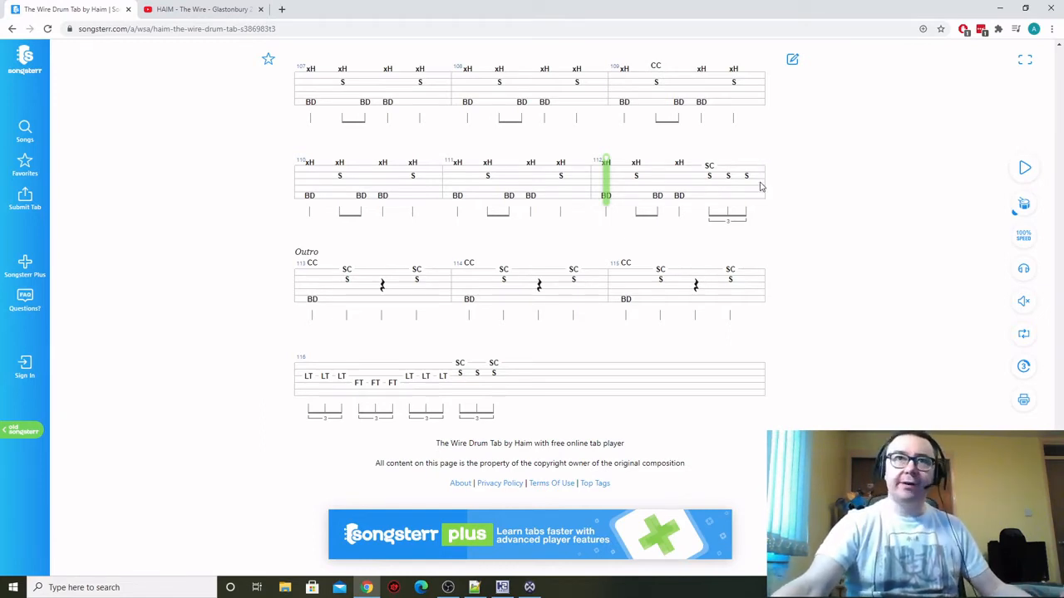
{"action": "left_click", "coordinate": [502, 588]}
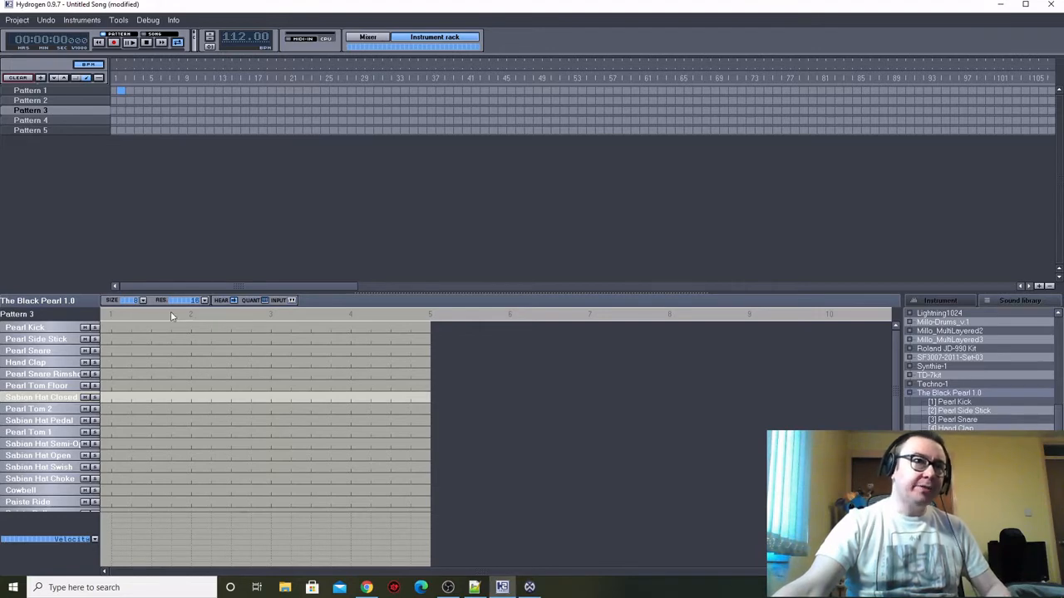
{"action": "left_click", "coordinate": [204, 300]}
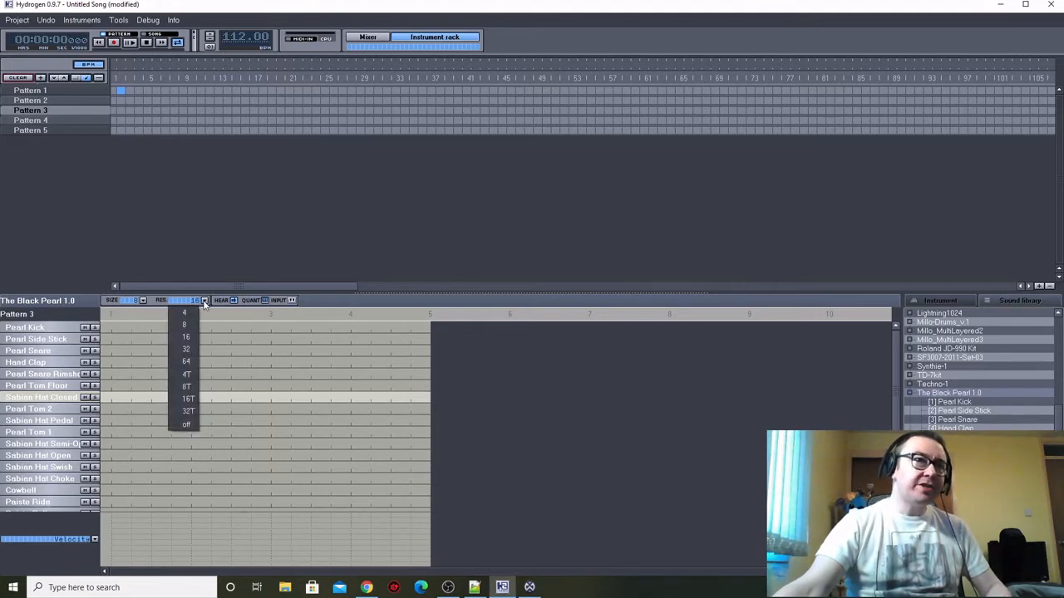
{"action": "left_click", "coordinate": [188, 400]}
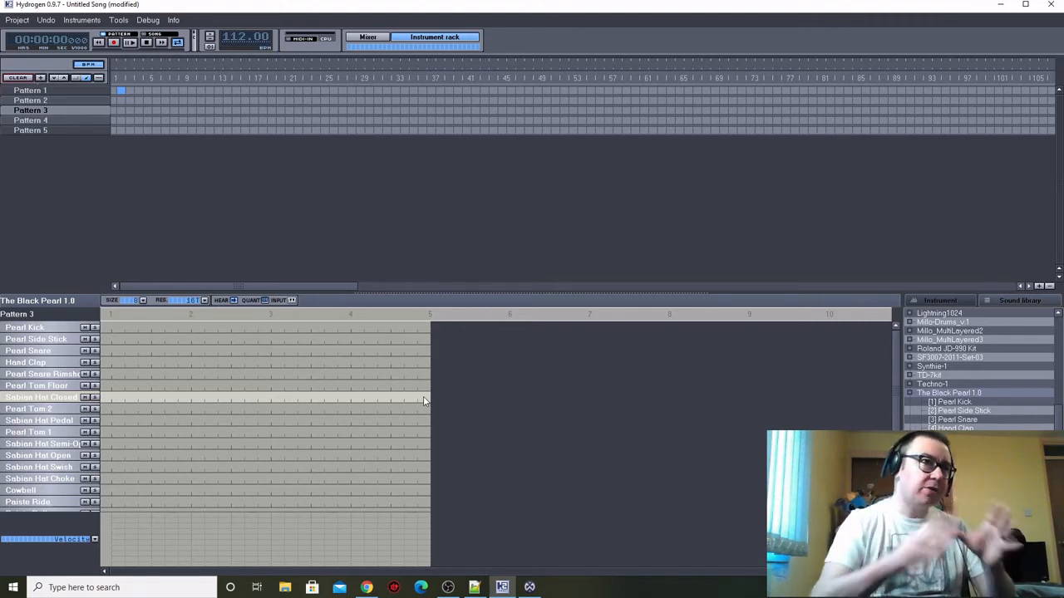
Recheck bar 112 in Chrome and add Pearl Kick notes in Hydrogen's Pattern 3 on beat 1, halfway through beat 2, and beat 3.
{"action": "left_click", "coordinate": [367, 587]}
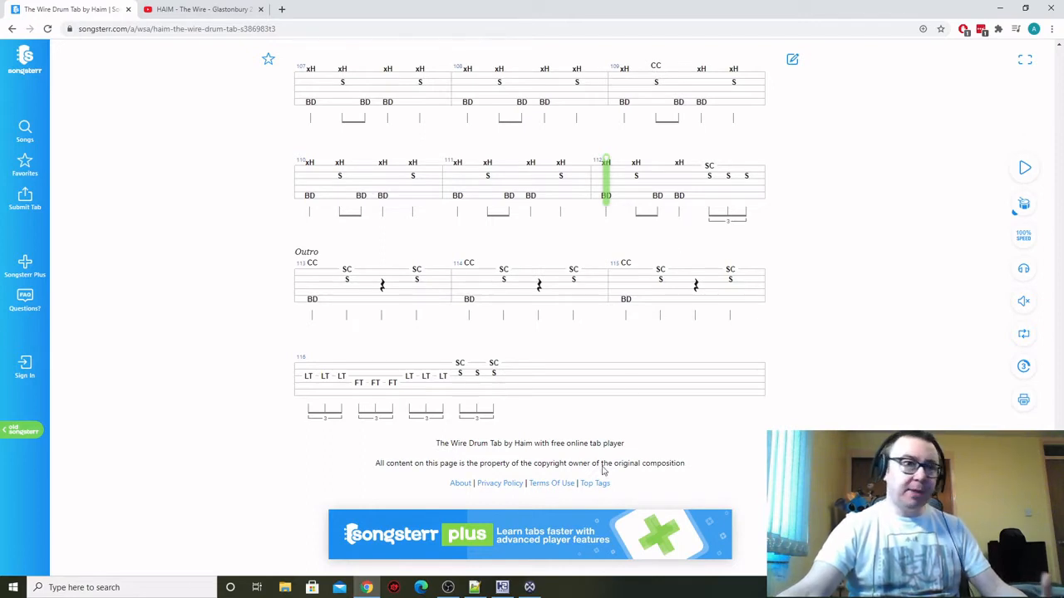
{"action": "left_click", "coordinate": [502, 587]}
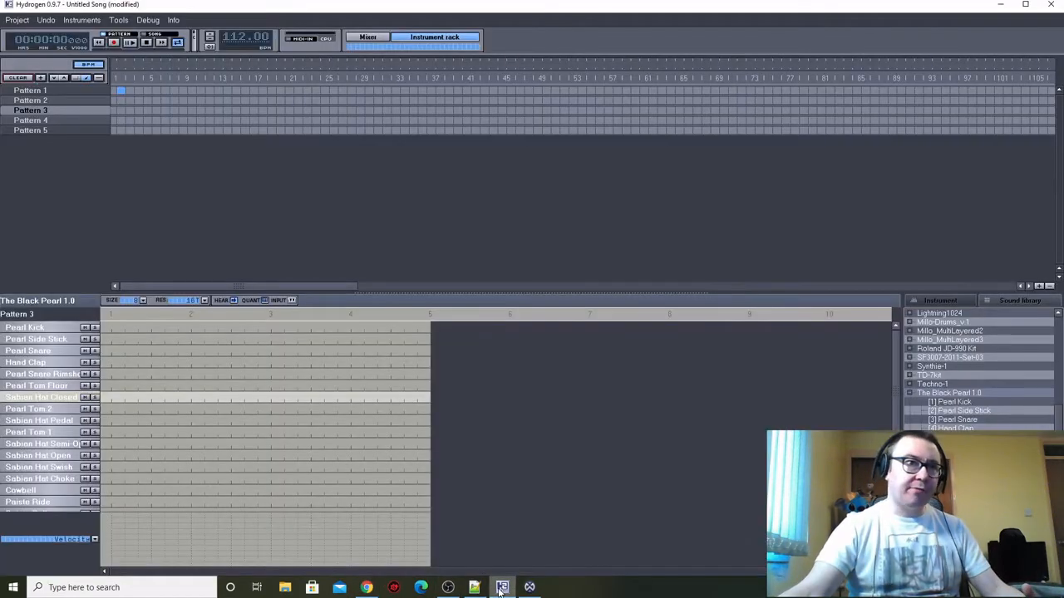
{"action": "left_click", "coordinate": [110, 329]}
{"action": "left_click", "coordinate": [232, 329]}
{"action": "left_click", "coordinate": [270, 328]}
Consult bar 112 in Chrome and add Sabian Hat Closed notes on beats 1, 2 and 3 of Pattern 3 in Hydrogen.
{"action": "mouse_move", "coordinate": [502, 587]}
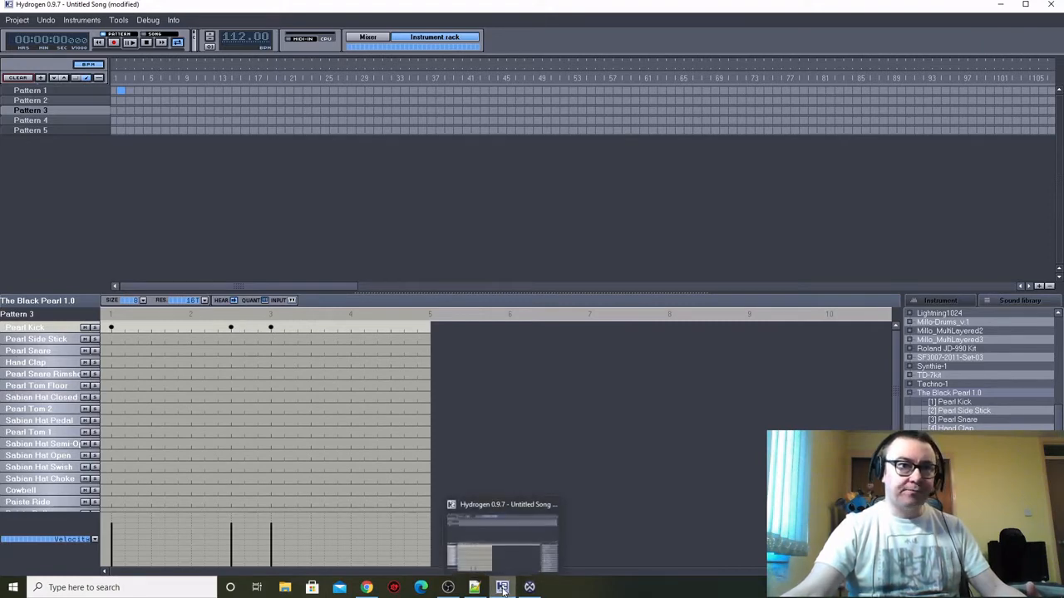
{"action": "left_click", "coordinate": [369, 588]}
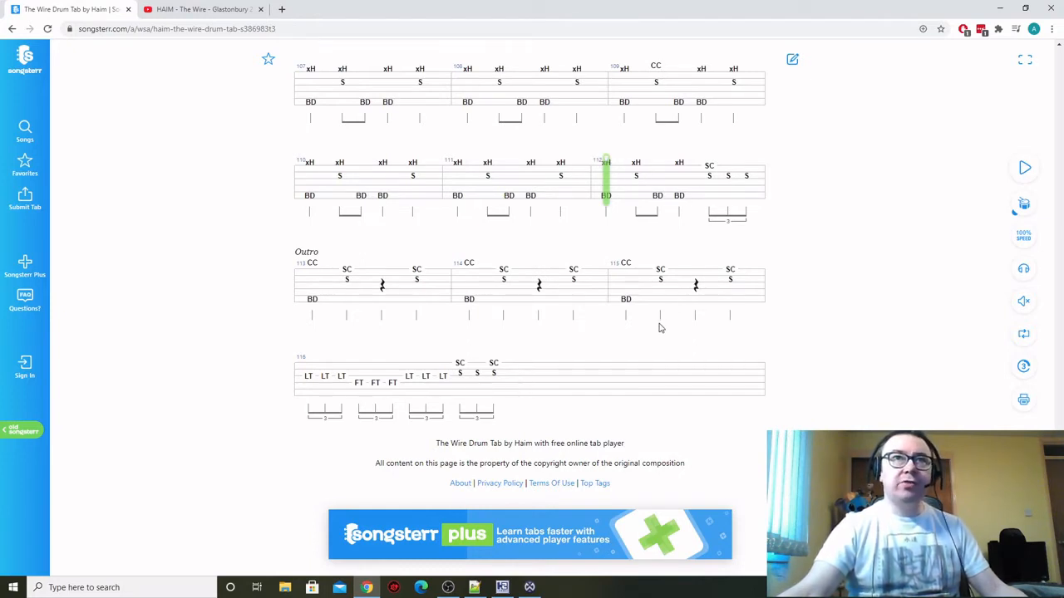
{"action": "left_click", "coordinate": [502, 587]}
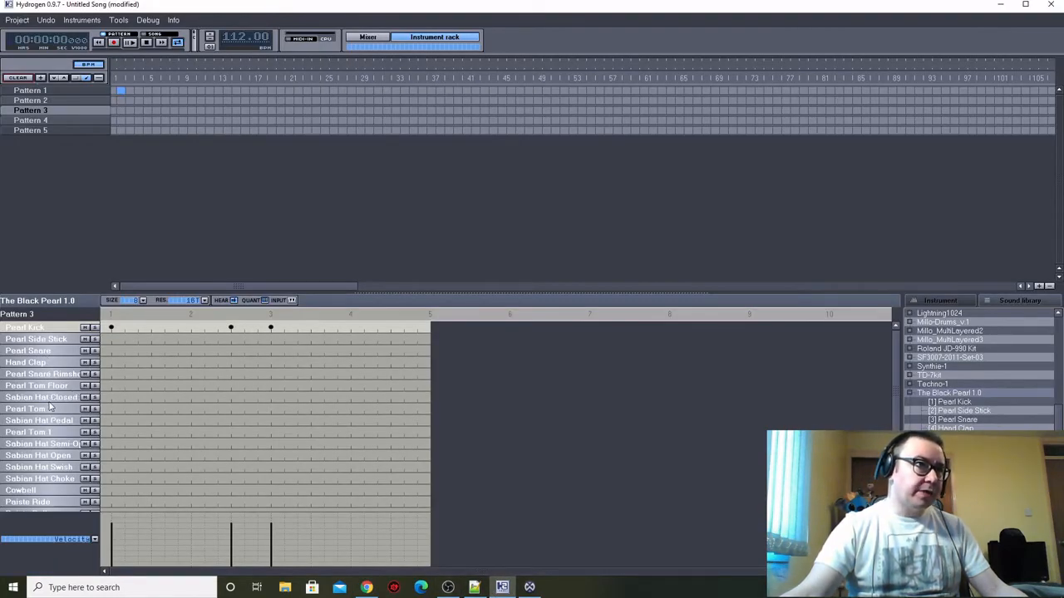
{"action": "left_click", "coordinate": [113, 401]}
{"action": "left_click", "coordinate": [191, 398]}
{"action": "left_click", "coordinate": [271, 398]}
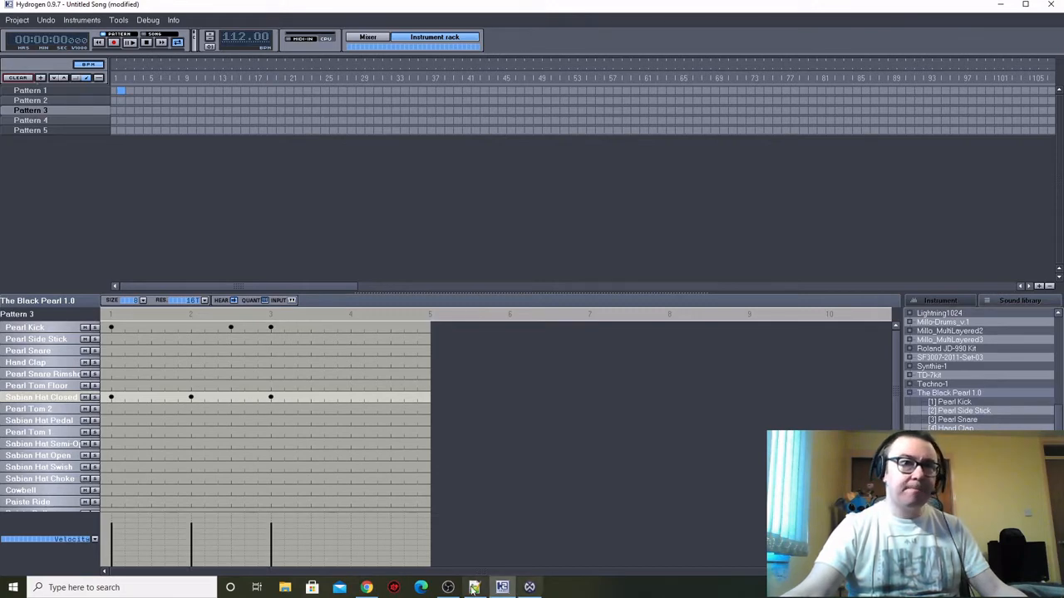
Check the cymbal hit of bar 112 in Chrome and add a Zildjian Splash note on beat 4 of Hydrogen's Pattern 3.
{"action": "left_click", "coordinate": [366, 587]}
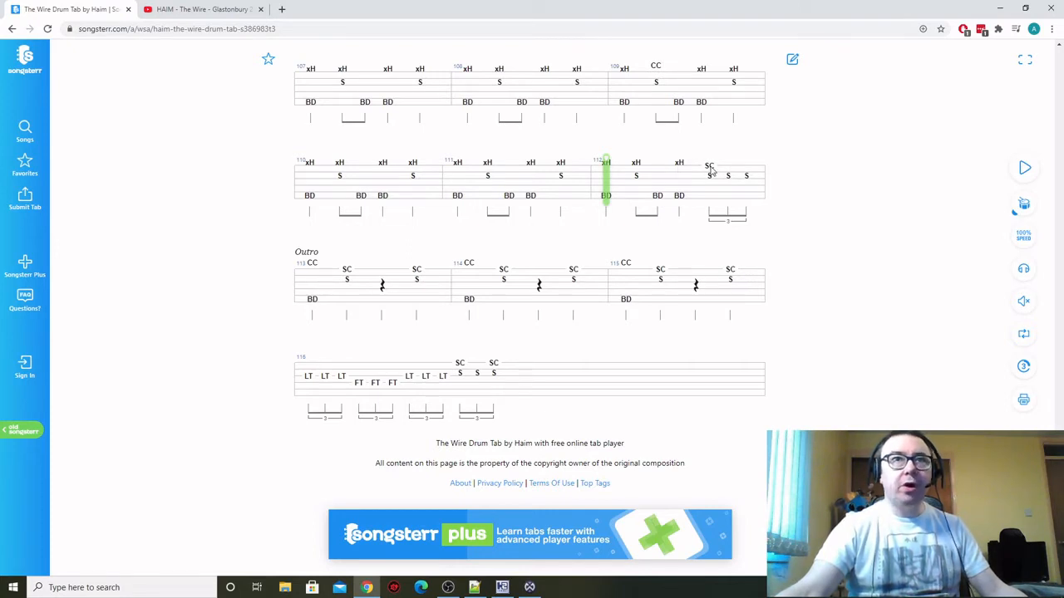
{"action": "left_click", "coordinate": [502, 587]}
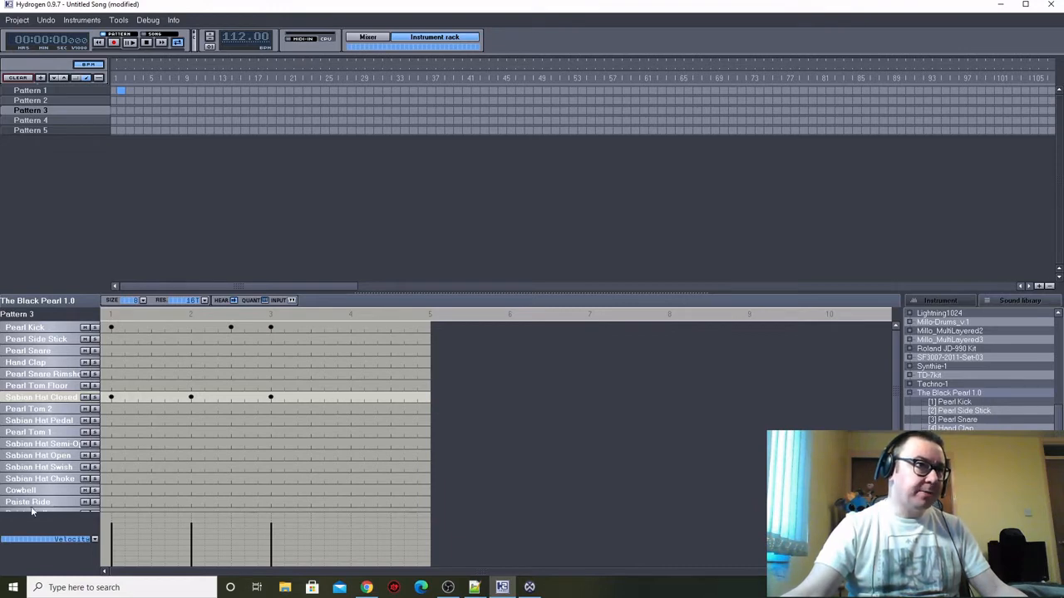
{"action": "scroll", "coordinate": [27, 511], "scroll_direction": "down", "scroll_amount": 2}
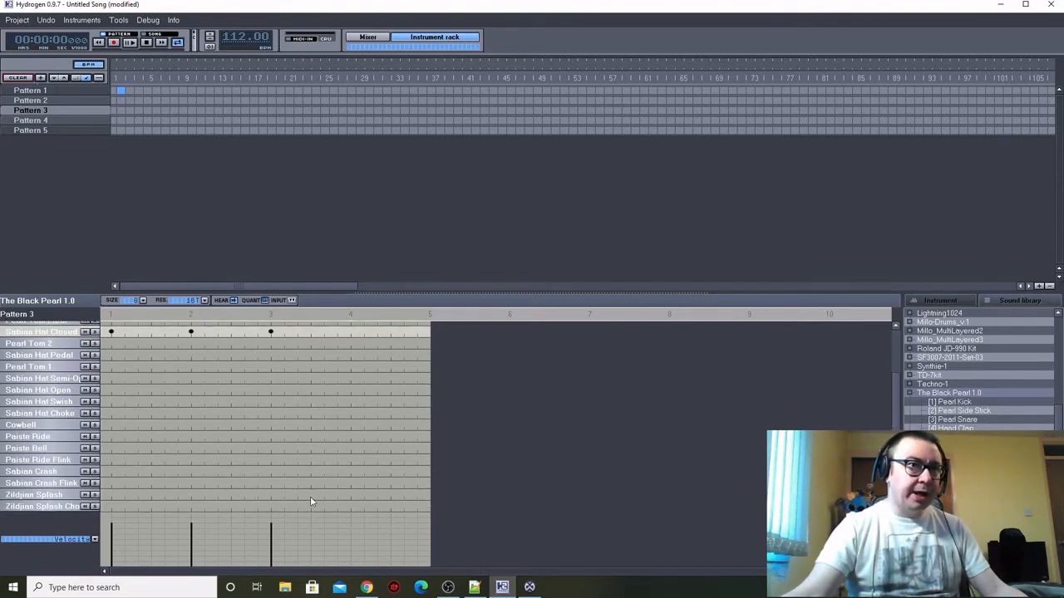
{"action": "left_click", "coordinate": [350, 495]}
{"action": "scroll", "coordinate": [396, 465], "scroll_direction": "up", "scroll_amount": 2}
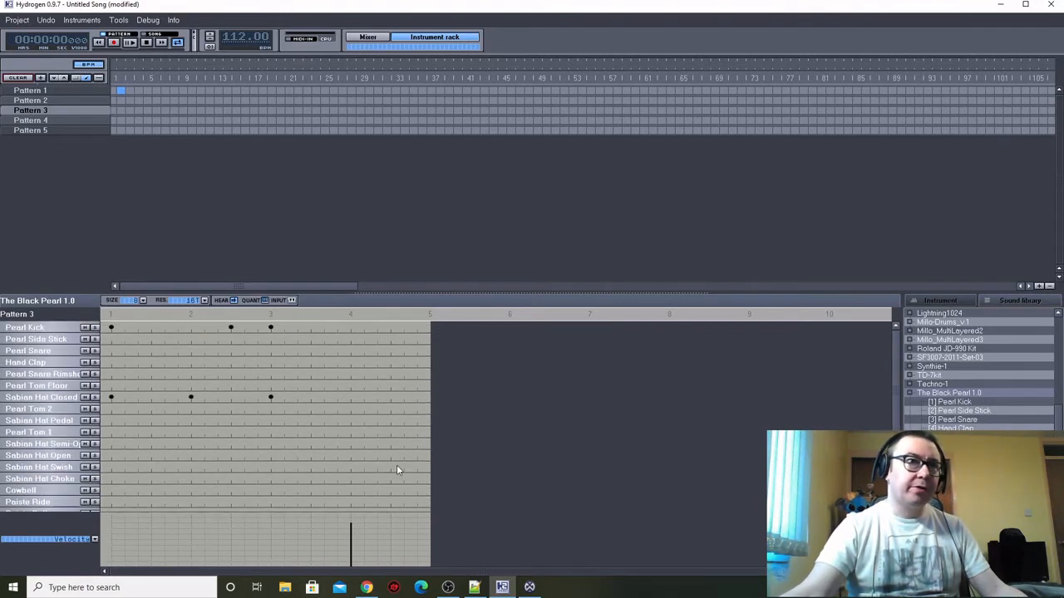
Check bar 112's snare part in Chrome, and in Hydrogen's Pattern 3 add Pearl Snare notes on beat 2 and as a three-note triplet from beat 4.
{"action": "left_click", "coordinate": [367, 587]}
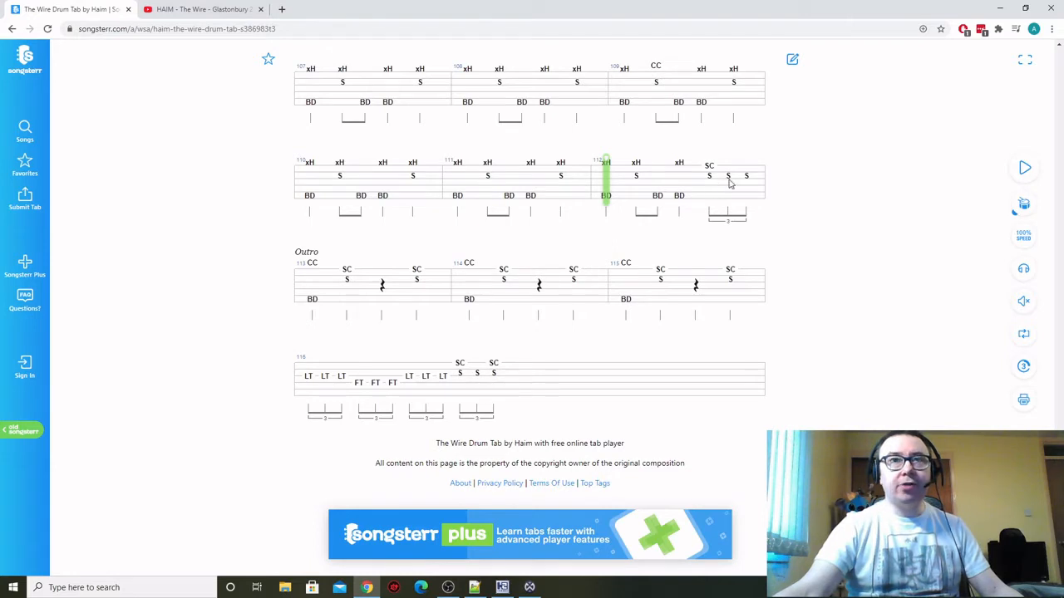
{"action": "left_click", "coordinate": [502, 586]}
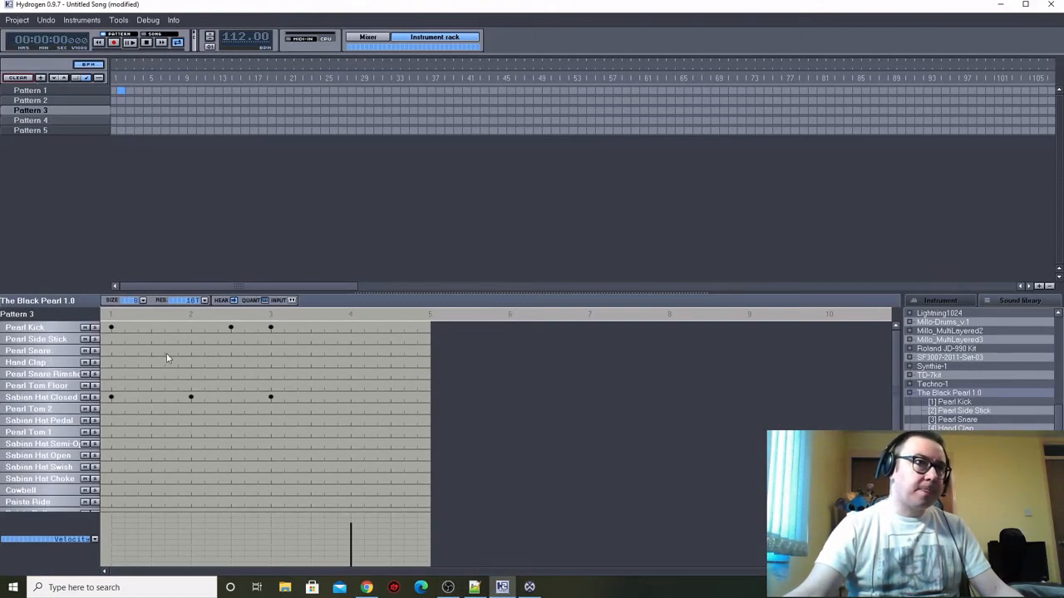
{"action": "left_click", "coordinate": [191, 351]}
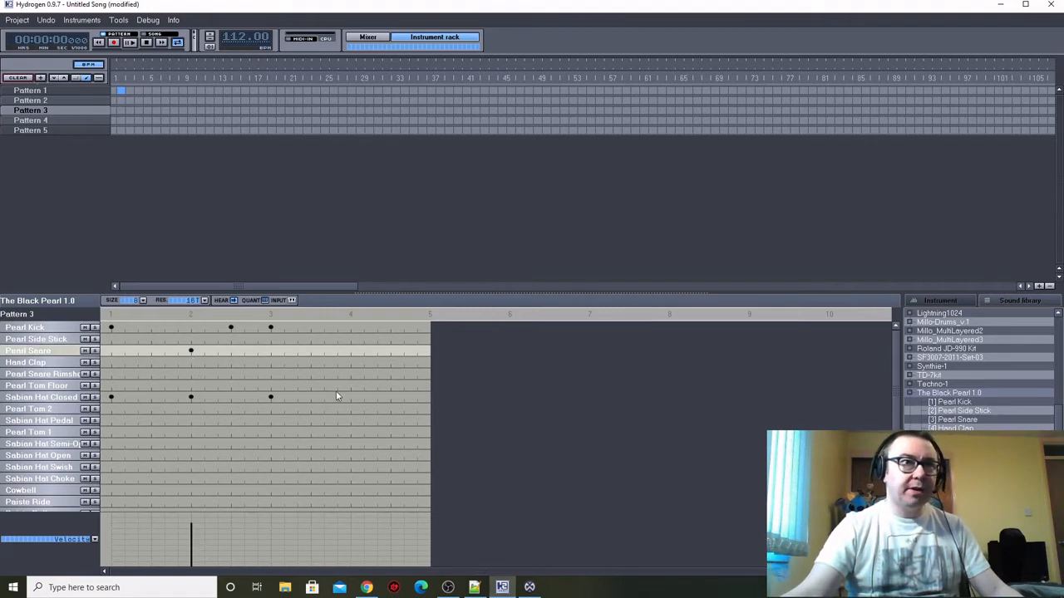
{"action": "left_click", "coordinate": [351, 351]}
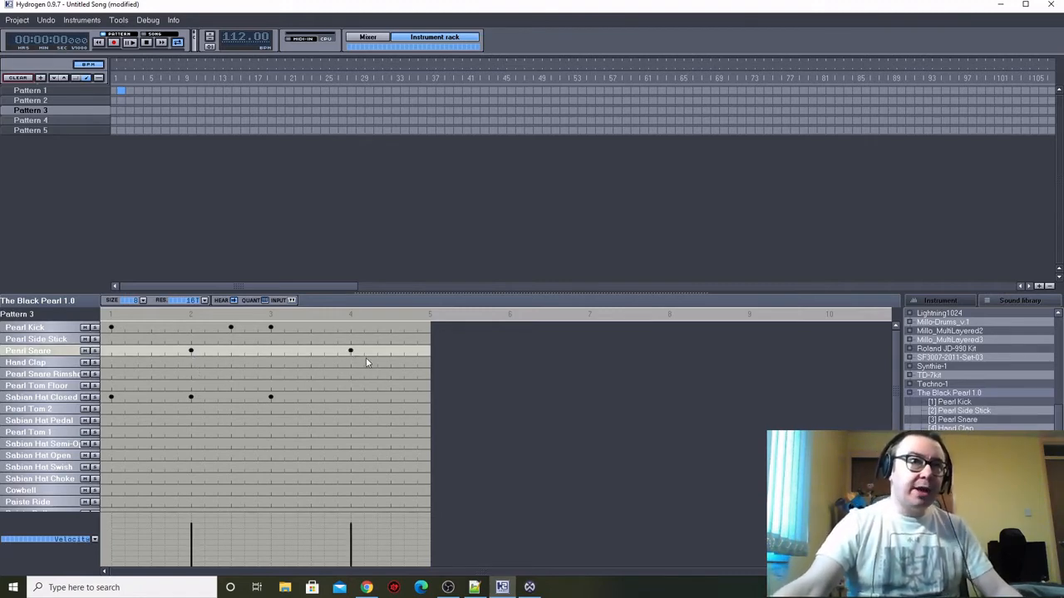
{"action": "left_click", "coordinate": [378, 351]}
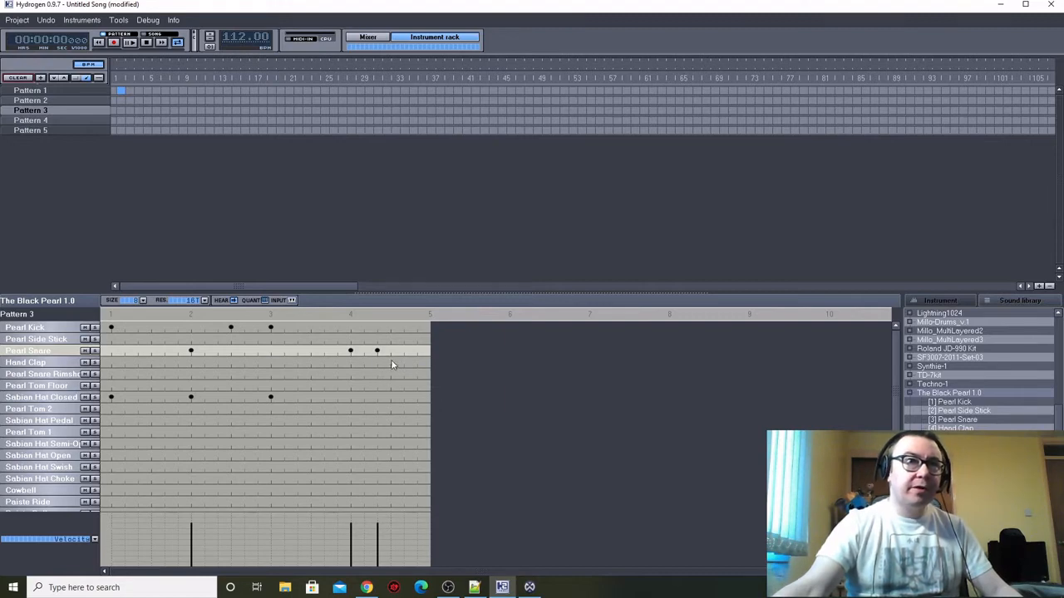
{"action": "left_click", "coordinate": [404, 351]}
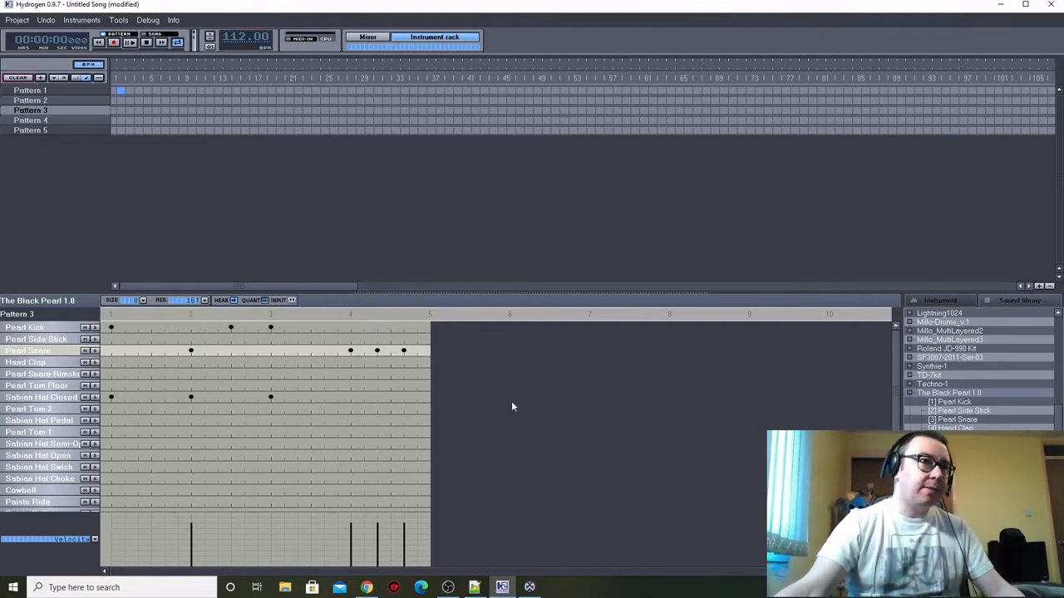
Raise the velocity of the Pearl Kick notes on beats 1 and 3 of Pattern 3 to 1.00.
{"action": "left_click", "coordinate": [21, 327]}
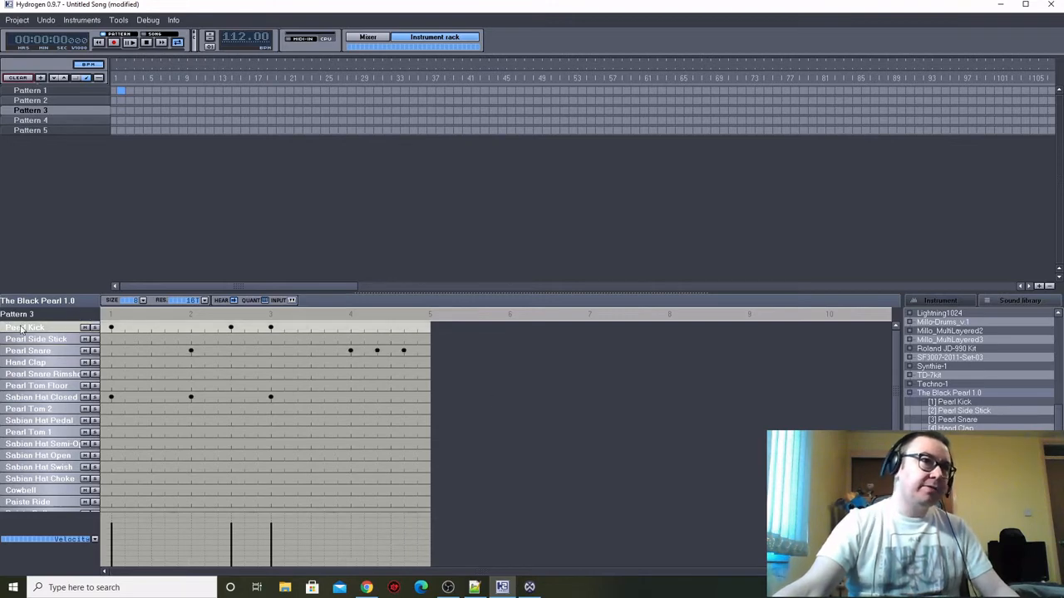
{"action": "left_click", "coordinate": [114, 515]}
{"action": "left_click", "coordinate": [271, 515]}
Raise the Sabian Hat Closed notes on beats 1 and 3 of Pattern 3 to velocity 1.00 and play the pattern back.
{"action": "left_click", "coordinate": [42, 398]}
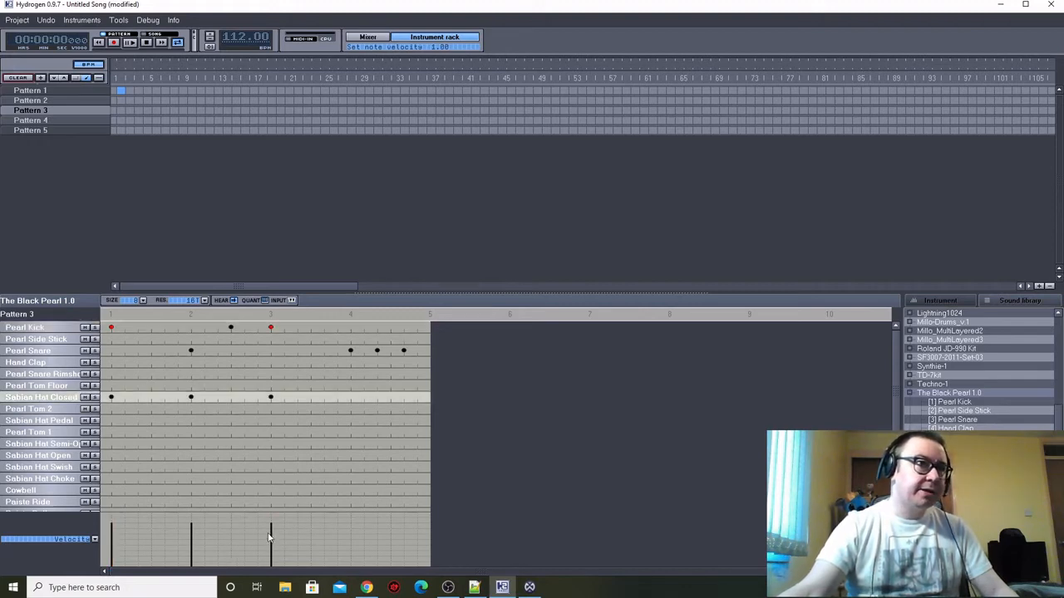
{"action": "left_click", "coordinate": [111, 517]}
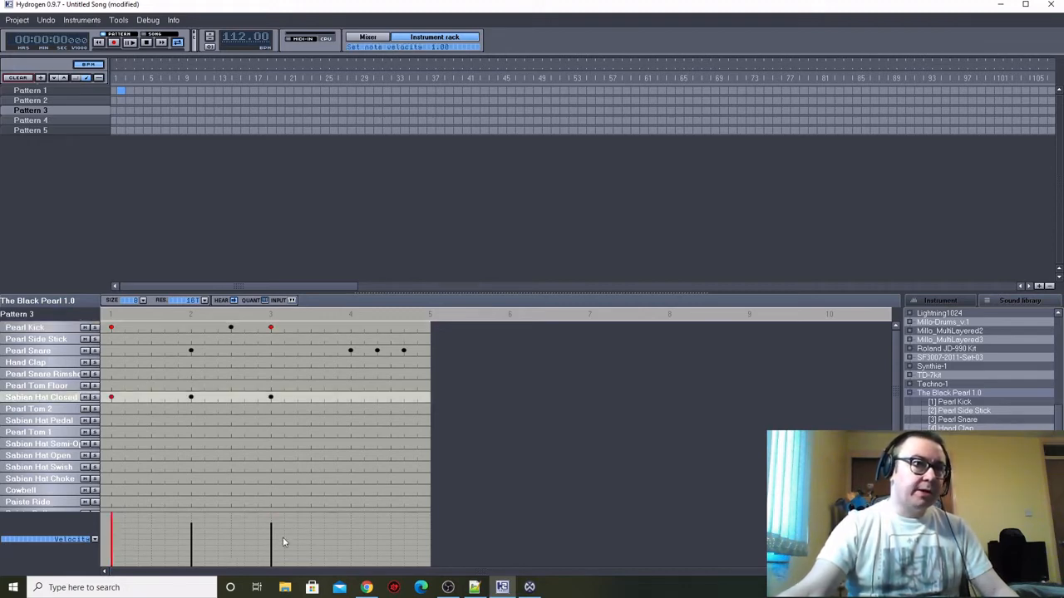
{"action": "left_click", "coordinate": [271, 517]}
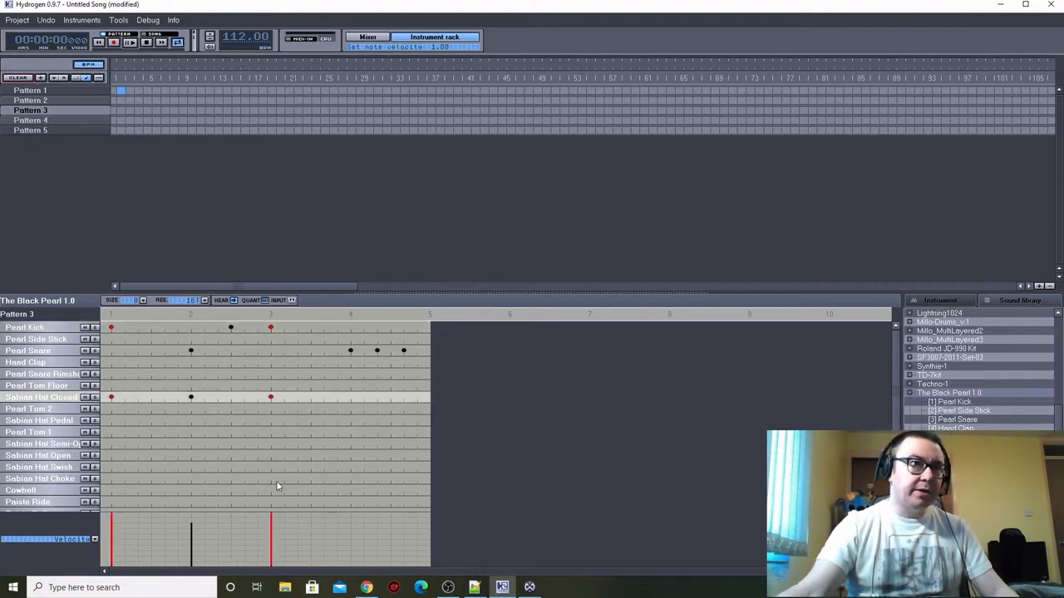
{"action": "left_click", "coordinate": [130, 43]}
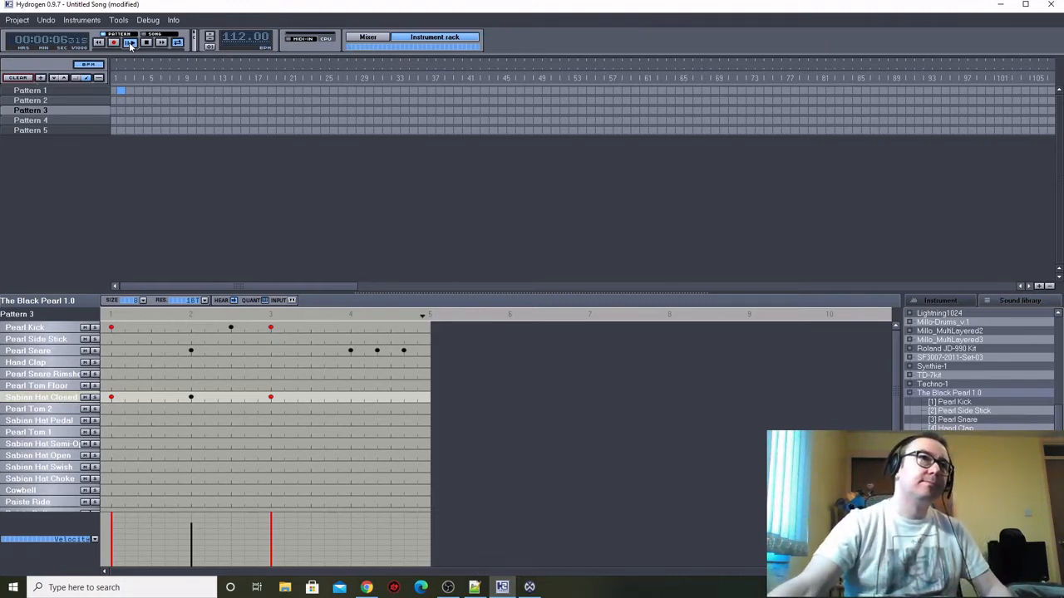
{"action": "left_click", "coordinate": [146, 42]}
Open Pattern 4, check outro bar 113 of the tab in Chrome, and add a Pearl Kick note on beat 1 in Hydrogen.
{"action": "left_click", "coordinate": [59, 122]}
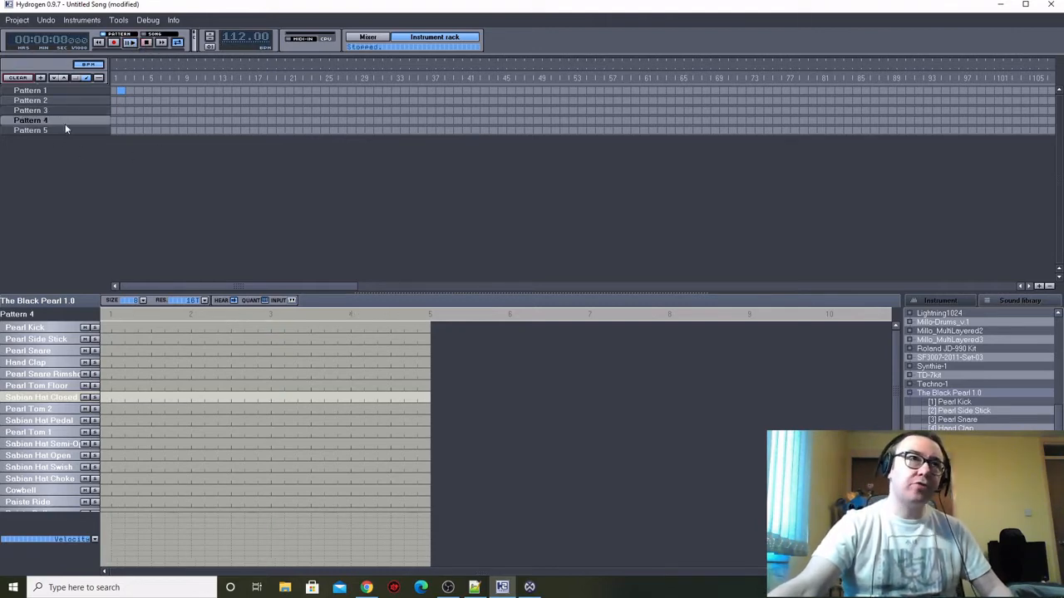
{"action": "left_click", "coordinate": [367, 587]}
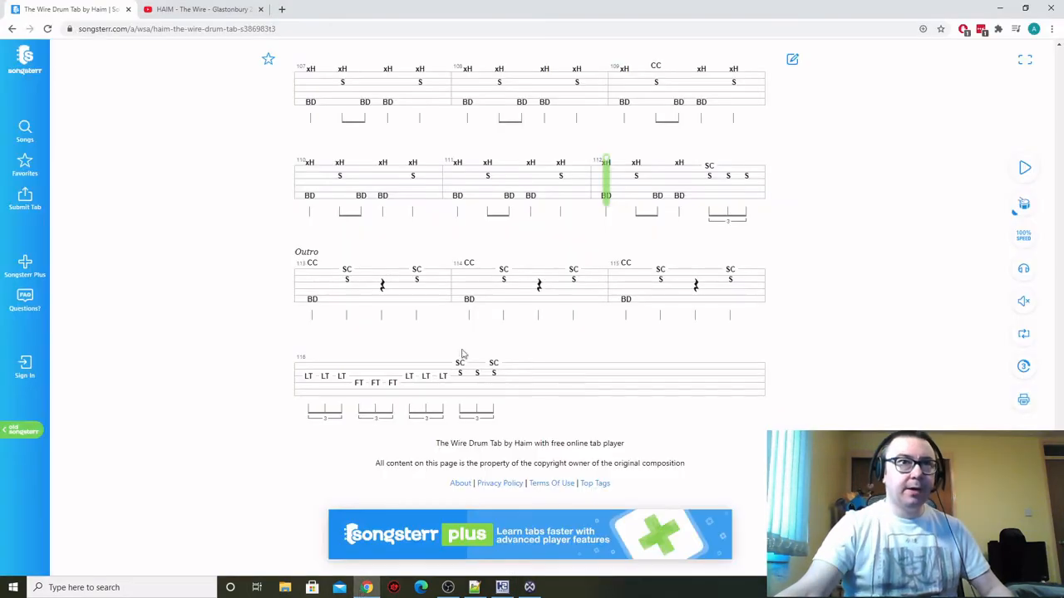
{"action": "left_click", "coordinate": [319, 297]}
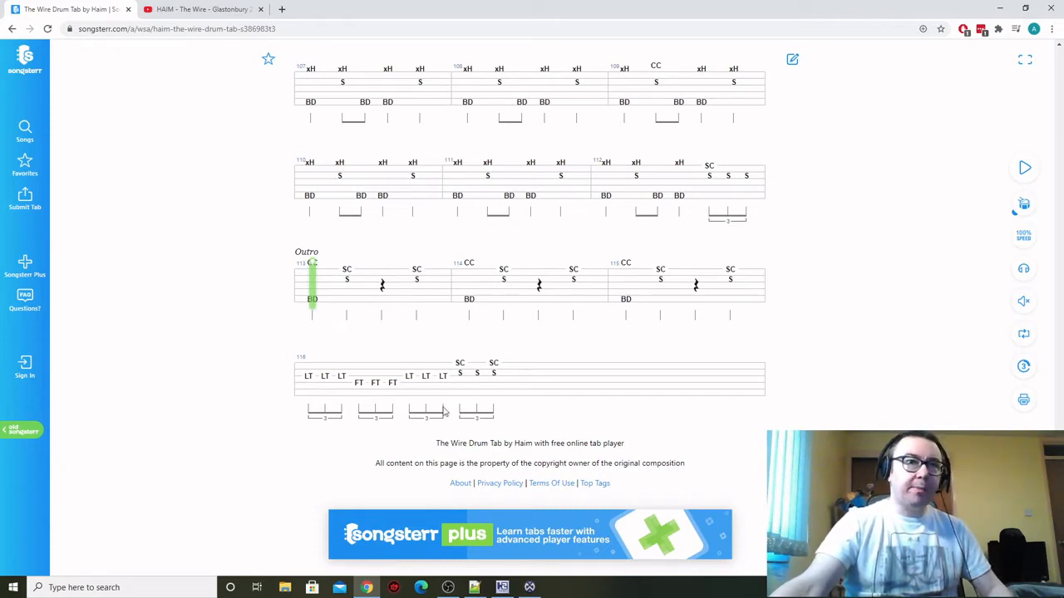
{"action": "left_click", "coordinate": [502, 588]}
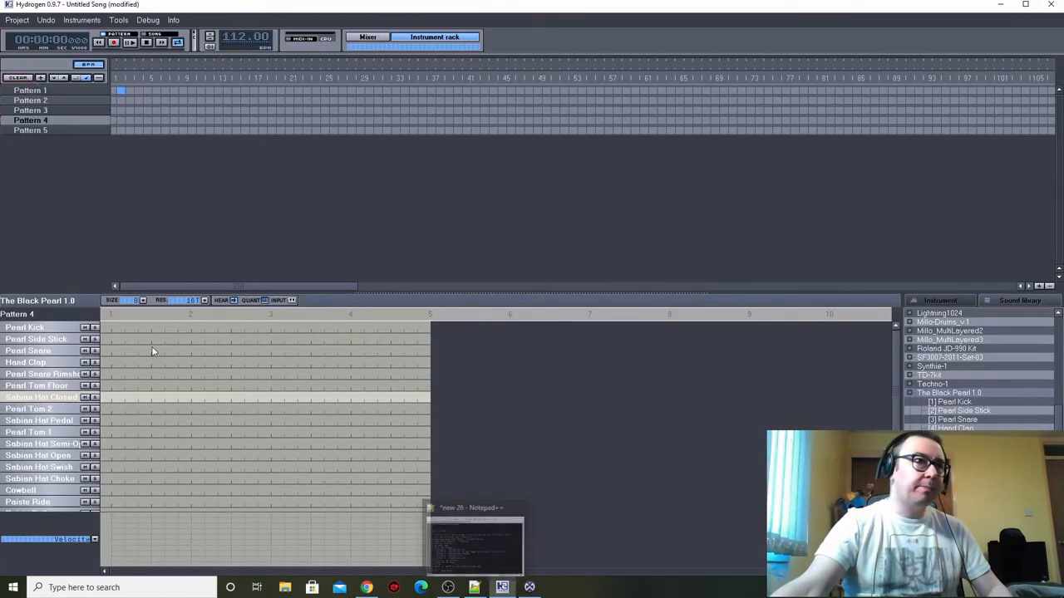
{"action": "left_click", "coordinate": [111, 328]}
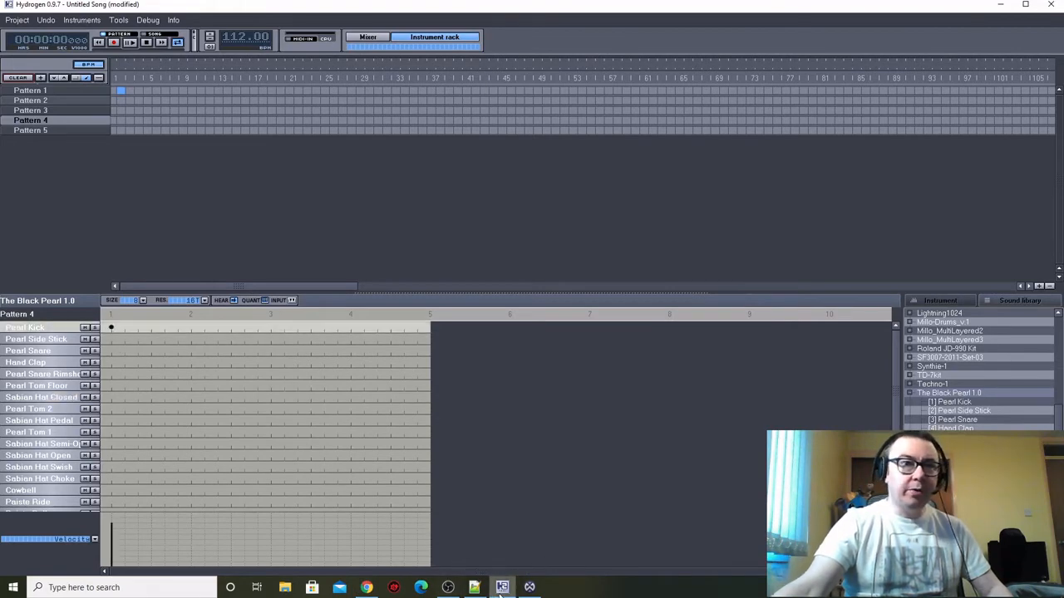
Check outro bar 113 of the tab in Chrome, and in Hydrogen's Pattern 4 add Pearl Snare notes on beats 2 and 4.
{"action": "left_click", "coordinate": [501, 593]}
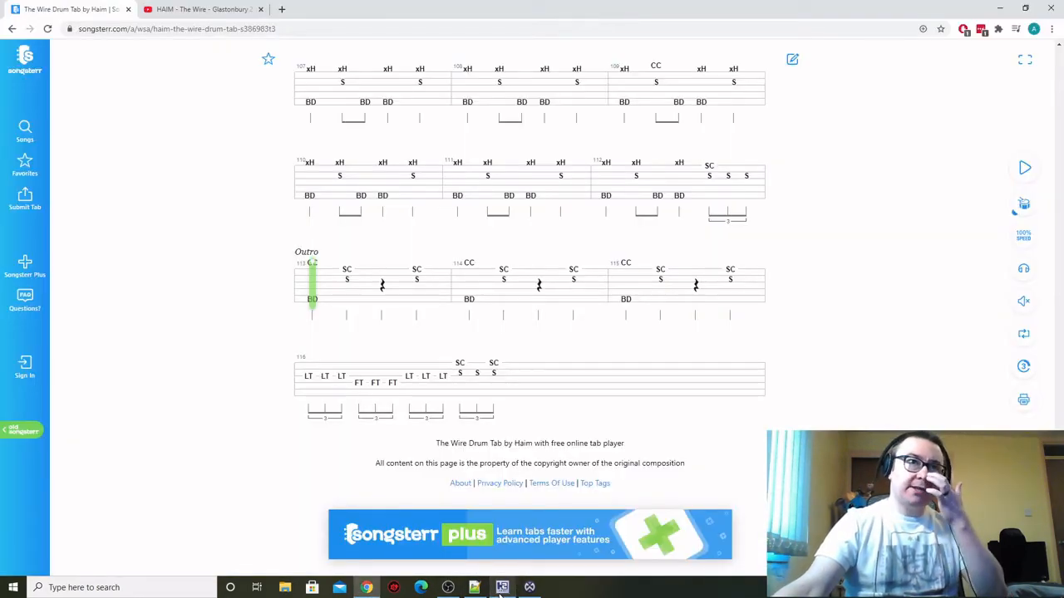
{"action": "left_click", "coordinate": [502, 588]}
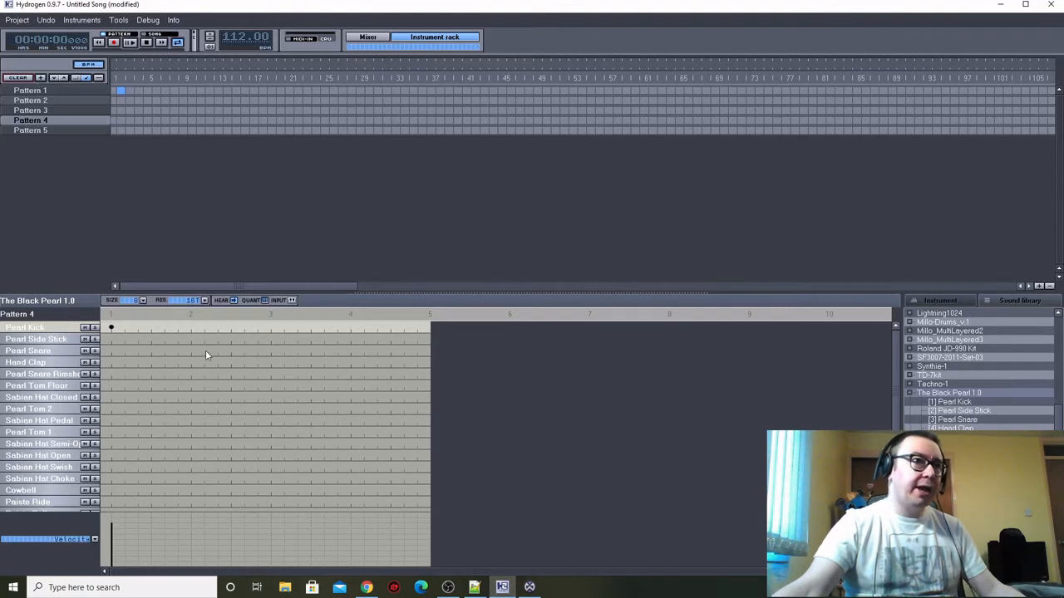
{"action": "left_click", "coordinate": [190, 351]}
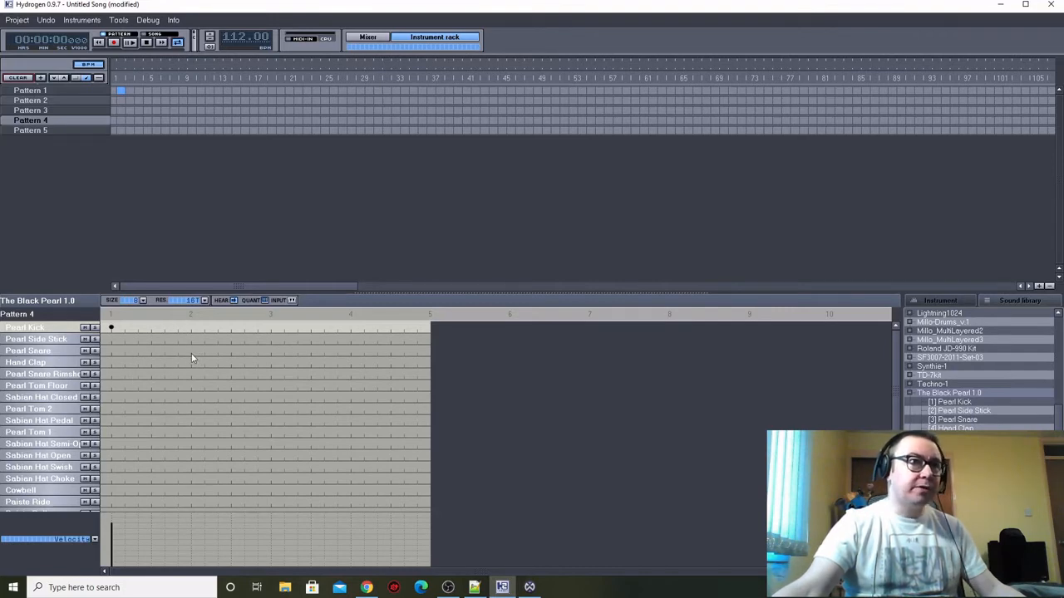
{"action": "left_click", "coordinate": [351, 352]}
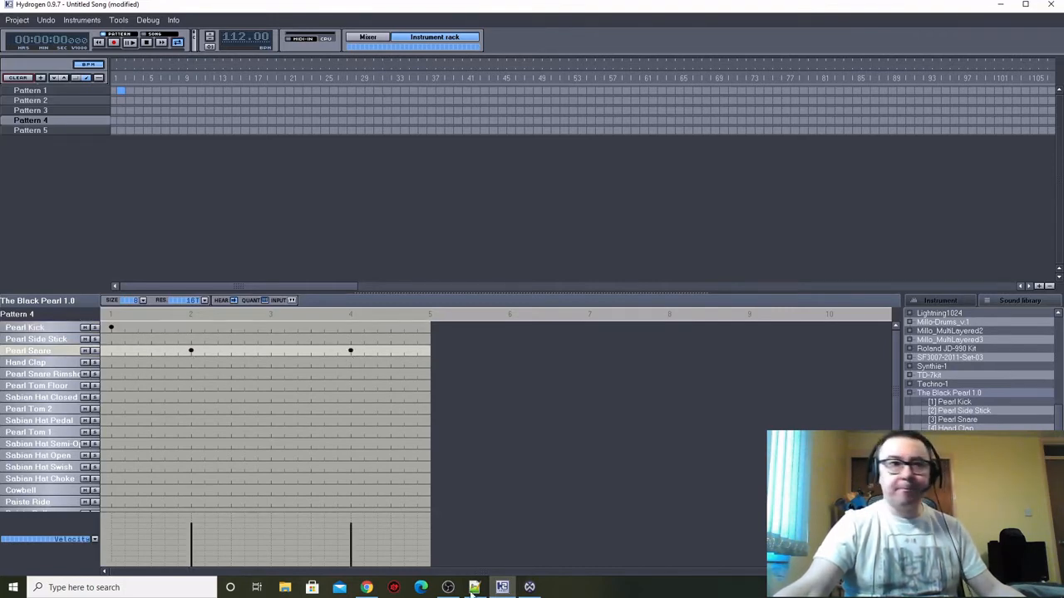
Check bar 113's splash cymbal part in Chrome, and in Hydrogen's Pattern 4 add Zildjian Splash notes on beats 2 and 4.
{"action": "left_click", "coordinate": [502, 588]}
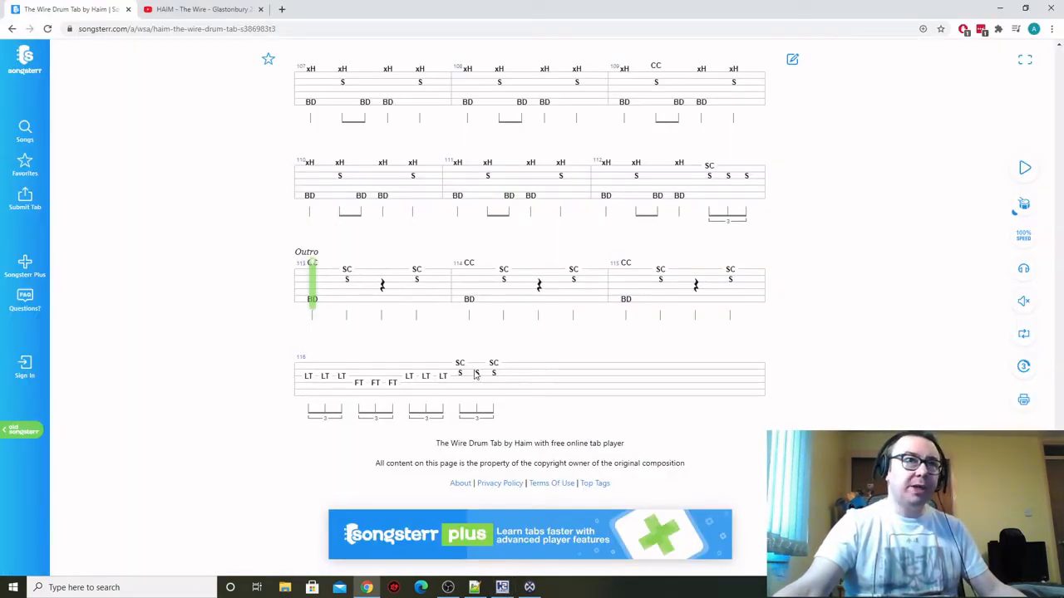
{"action": "left_click", "coordinate": [502, 587]}
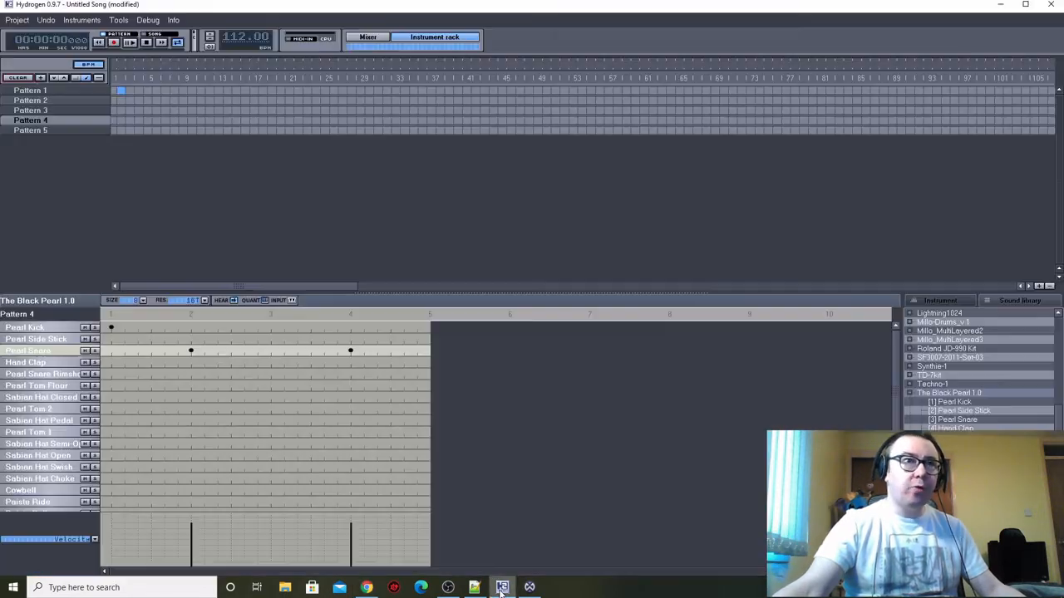
{"action": "scroll", "coordinate": [168, 407], "scroll_direction": "down", "scroll_amount": 2}
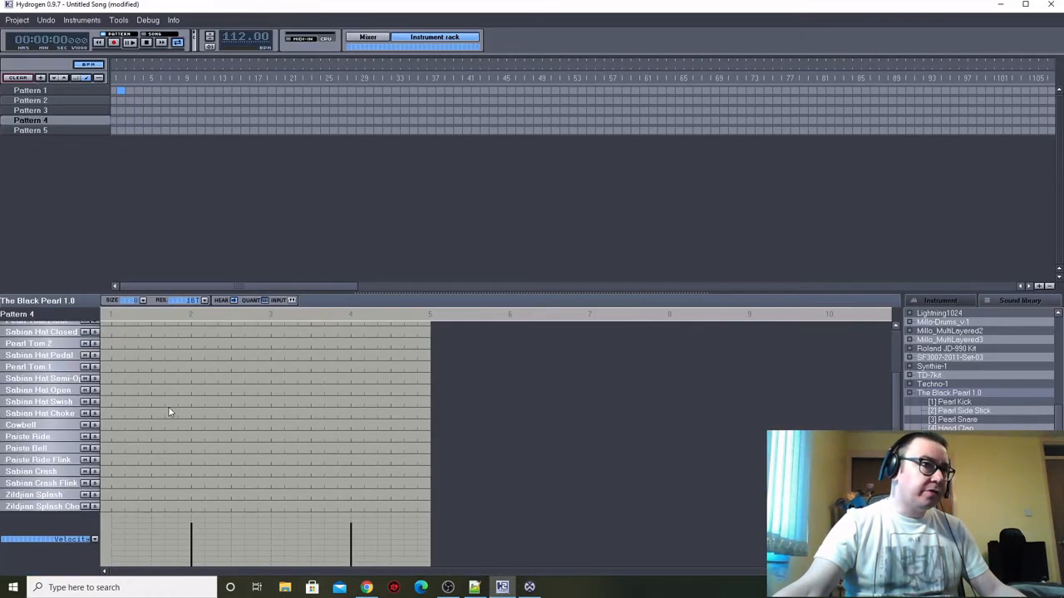
{"action": "left_click", "coordinate": [190, 497]}
{"action": "left_click", "coordinate": [350, 496]}
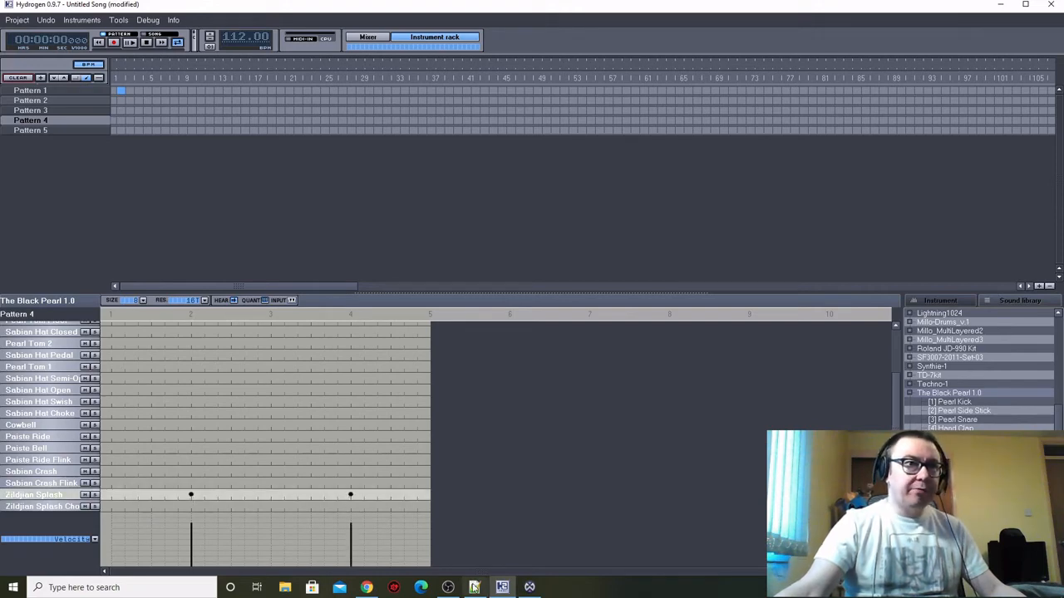
Check bar 113's crash cymbal part in Chrome, and in Hydrogen's Pattern 4 add a Sabian Crash note on beat 1.
{"action": "left_click", "coordinate": [367, 588]}
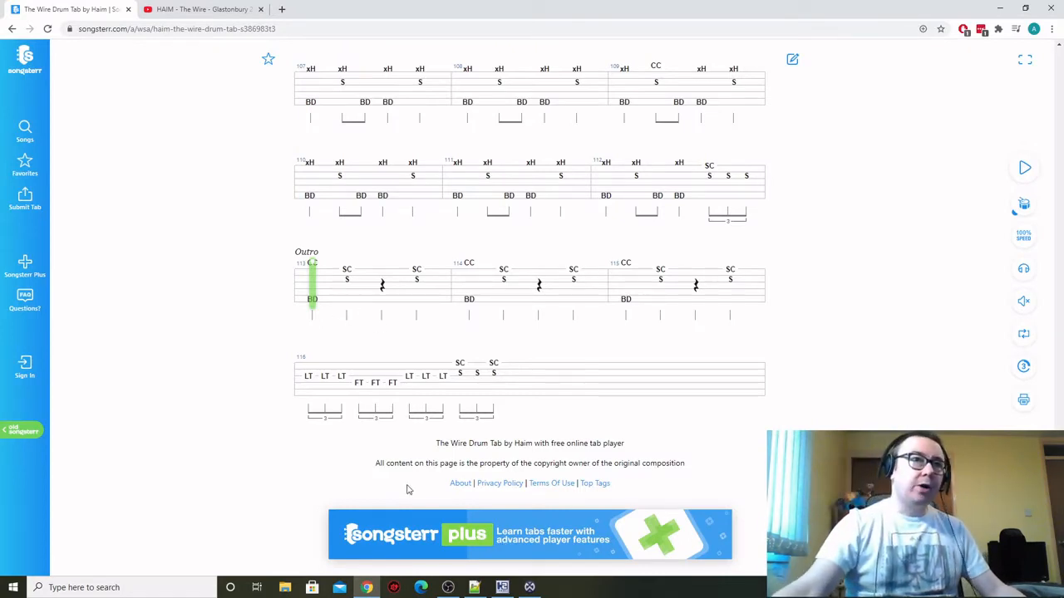
{"action": "left_click", "coordinate": [502, 587]}
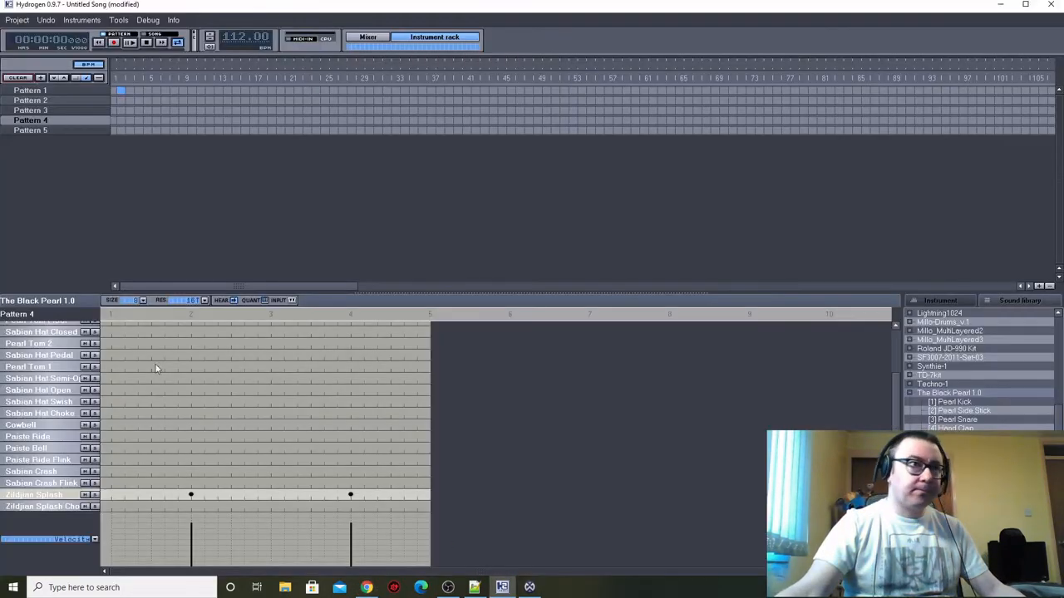
{"action": "scroll", "coordinate": [117, 491], "scroll_direction": "down", "scroll_amount": 1}
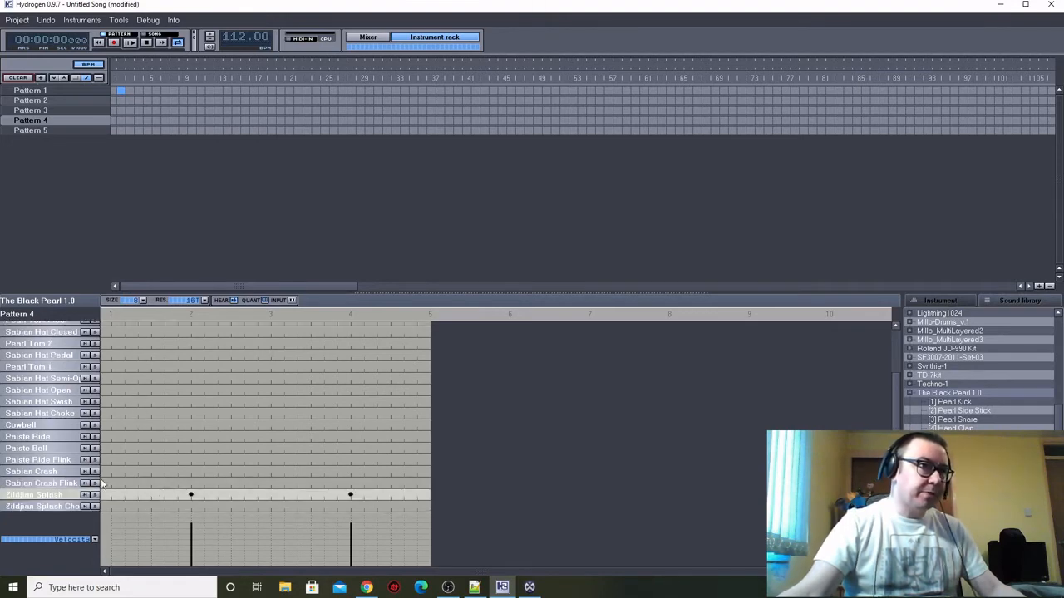
{"action": "left_click", "coordinate": [112, 473]}
Raise the velocity of the Pearl Kick and Sabian Crash notes on beat 1 of Pattern 4 to 1.00.
{"action": "scroll", "coordinate": [287, 468], "scroll_direction": "up", "scroll_amount": 2}
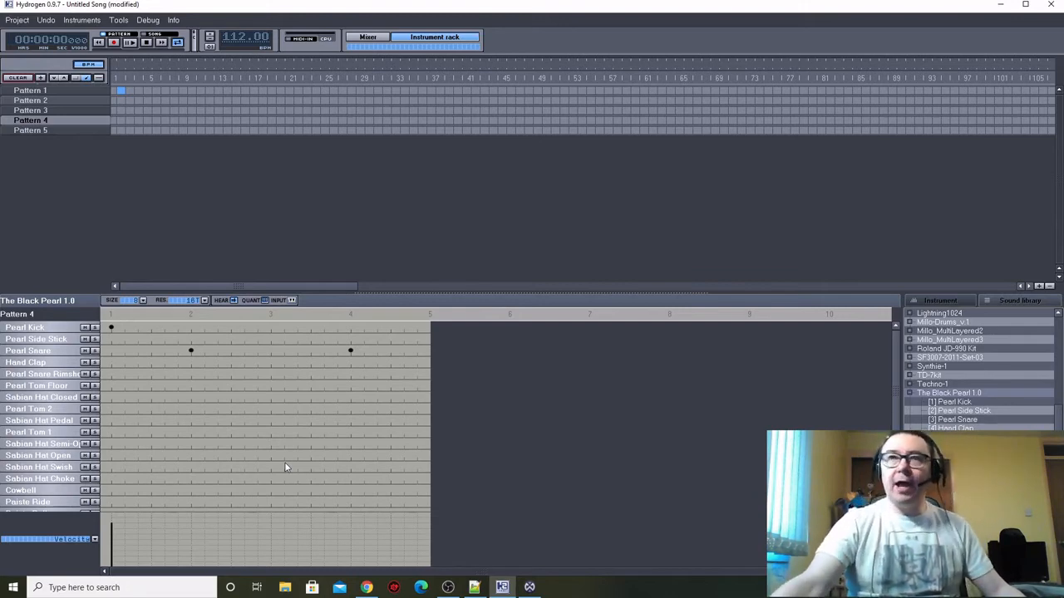
{"action": "left_click", "coordinate": [44, 330]}
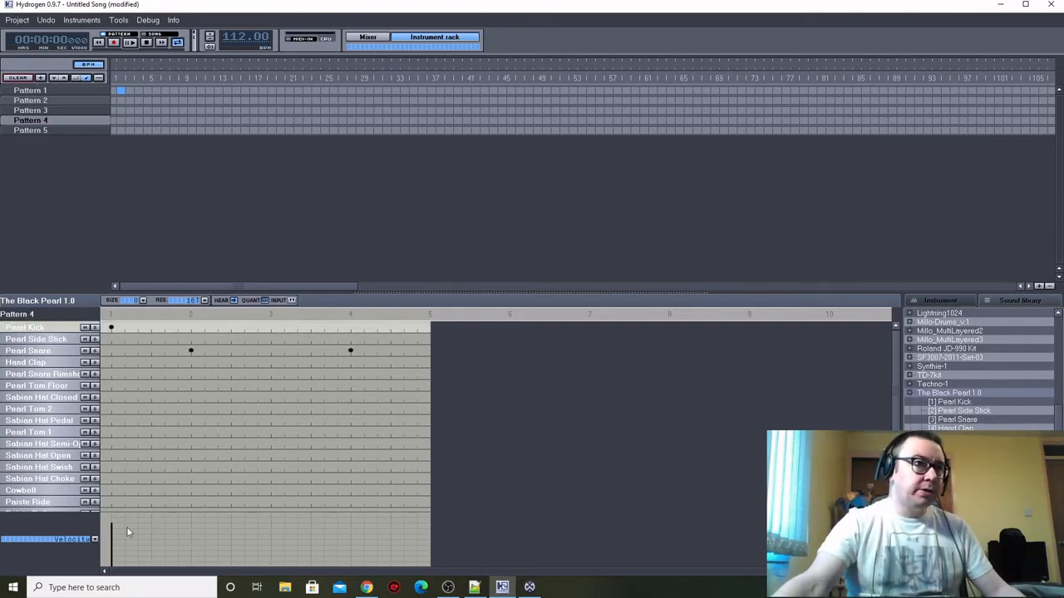
{"action": "left_click_drag", "start_coordinate": [113, 530], "coordinate": [113, 498]}
{"action": "scroll", "coordinate": [176, 435], "scroll_direction": "down", "scroll_amount": 2}
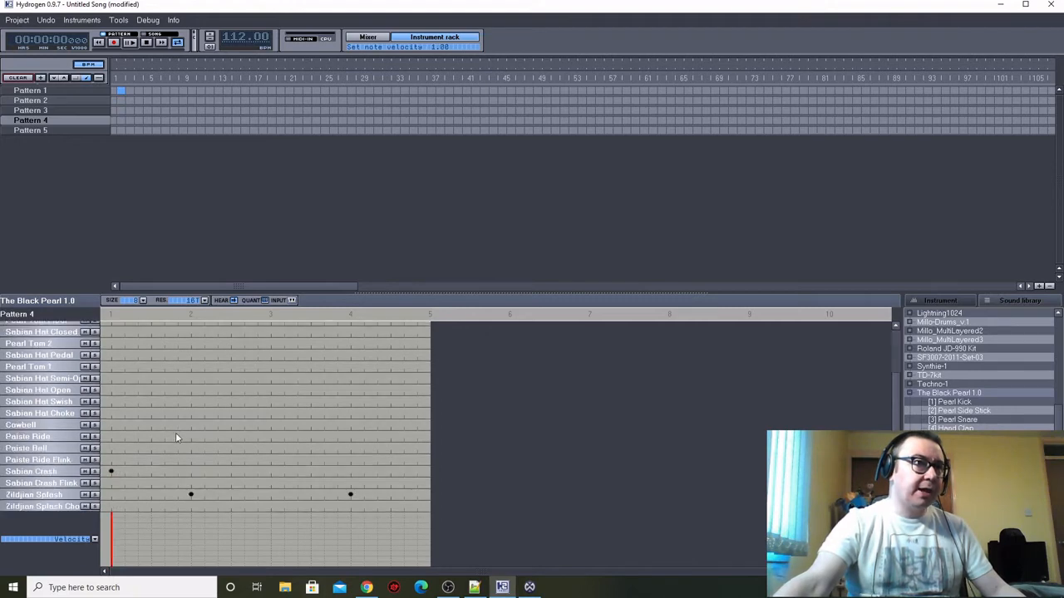
{"action": "left_click", "coordinate": [43, 471]}
{"action": "left_click", "coordinate": [112, 524]}
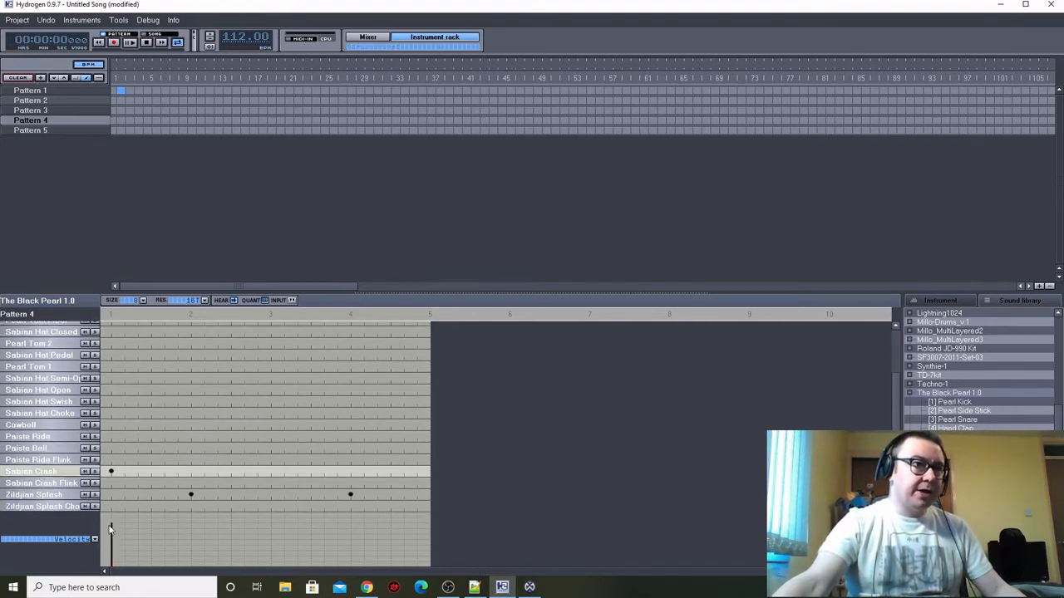
{"action": "left_click_drag", "start_coordinate": [114, 516], "coordinate": [112, 497]}
{"action": "scroll", "coordinate": [385, 407], "scroll_direction": "up", "scroll_amount": 2}
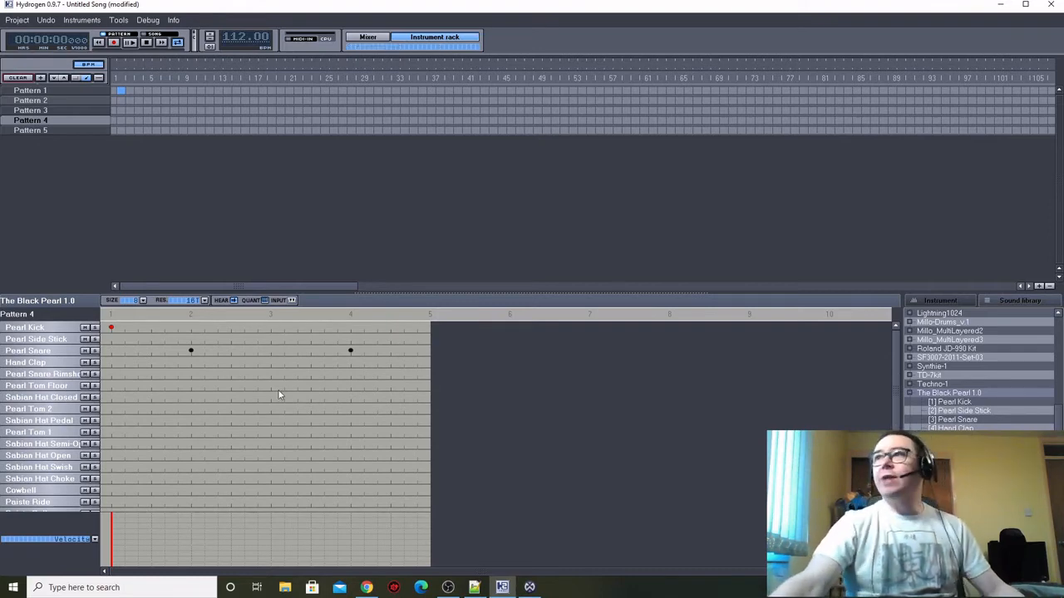
Compare Pattern 4 with bar 113 of the tab in Chrome, and play the pattern back in Hydrogen.
{"action": "left_click", "coordinate": [367, 587]}
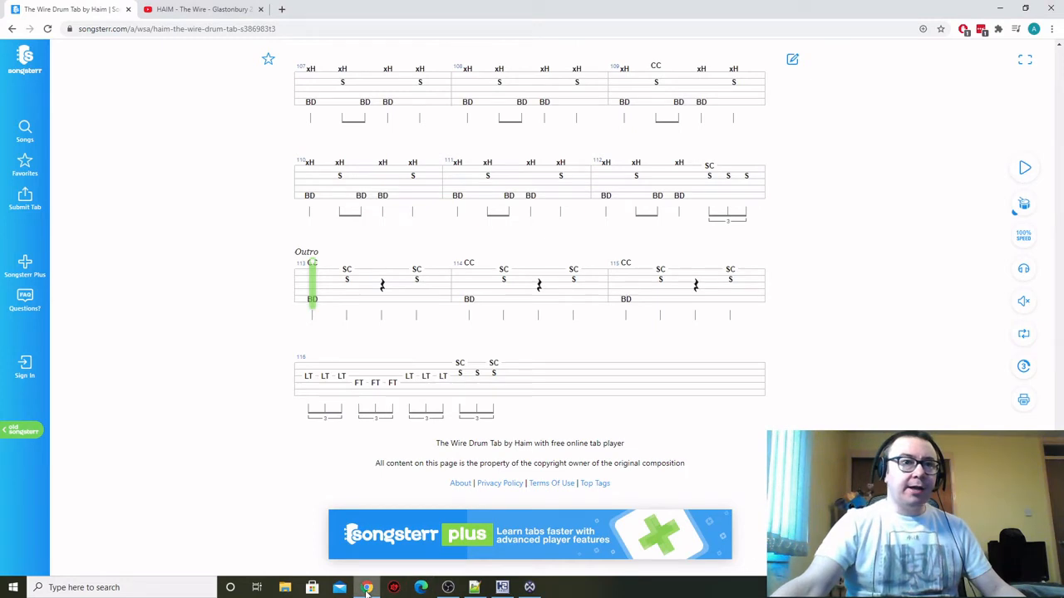
{"action": "left_click", "coordinate": [502, 586]}
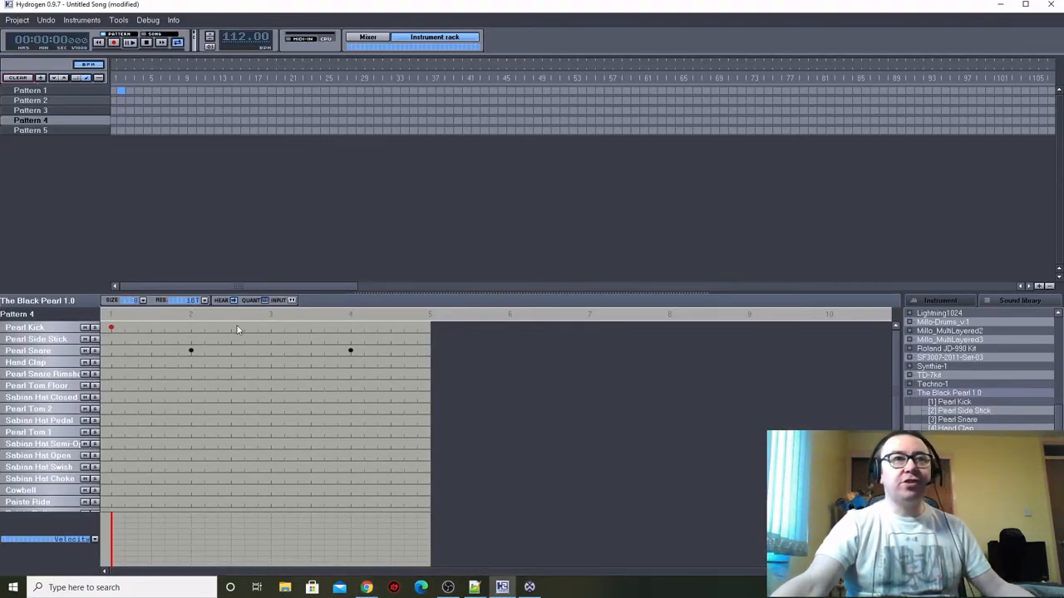
{"action": "scroll", "coordinate": [291, 440], "scroll_direction": "down", "scroll_amount": 2}
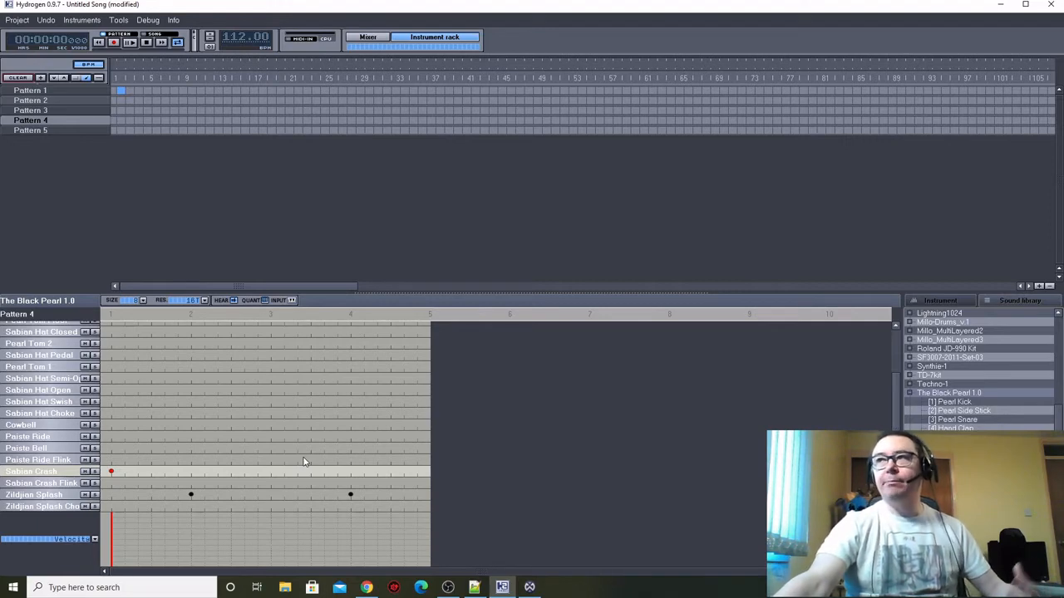
{"action": "scroll", "coordinate": [305, 462], "scroll_direction": "up", "scroll_amount": 2}
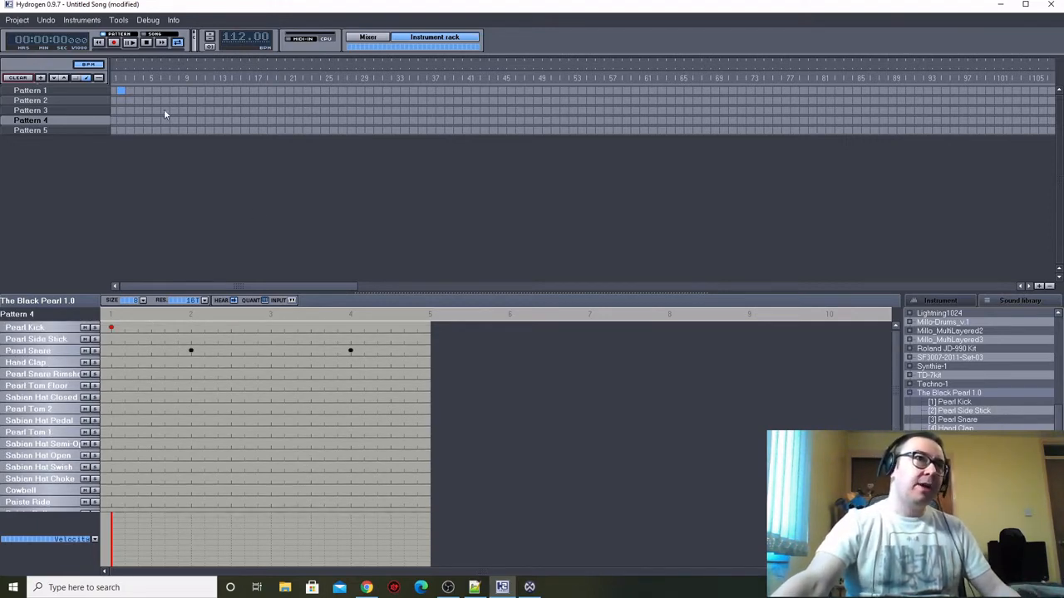
{"action": "left_click", "coordinate": [130, 43]}
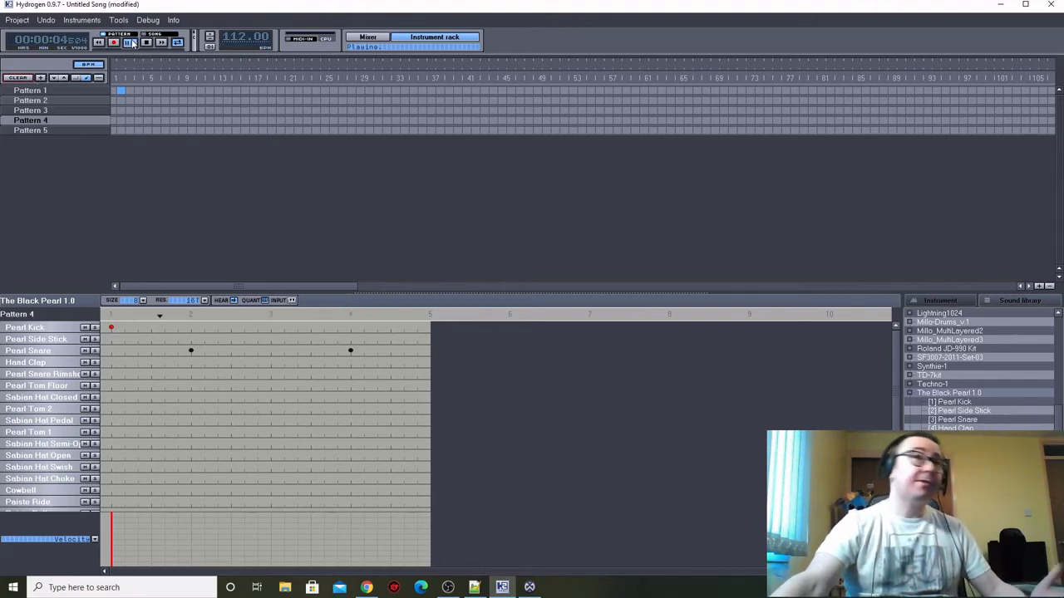
{"action": "left_click", "coordinate": [146, 43]}
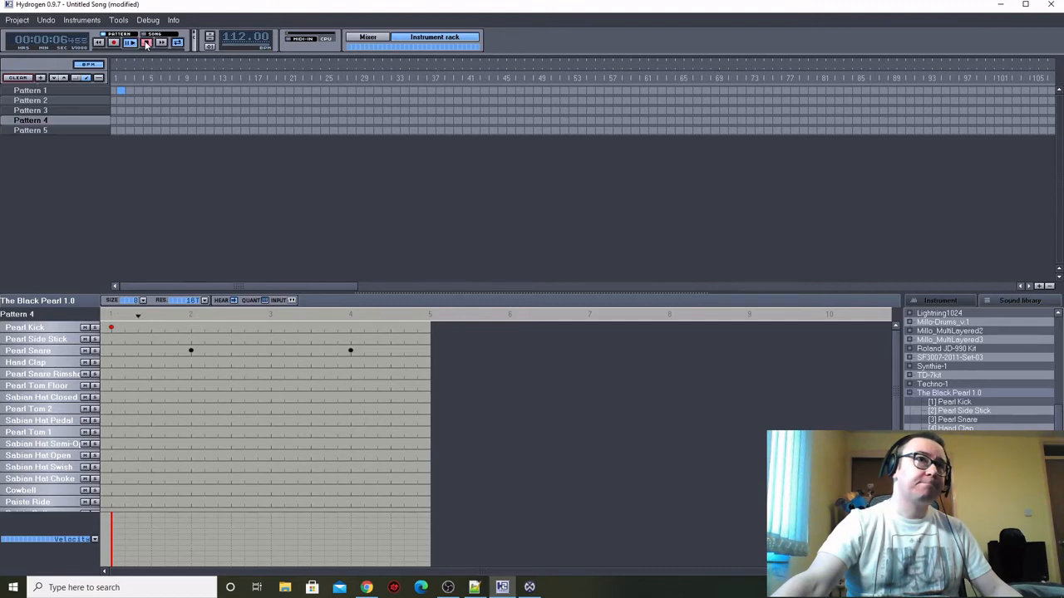
Open Pattern 5, check bar 116 of the tab in Chrome, and add a three-note Pearl Tom 2 triplet from beat 1 in Hydrogen.
{"action": "left_click", "coordinate": [51, 132]}
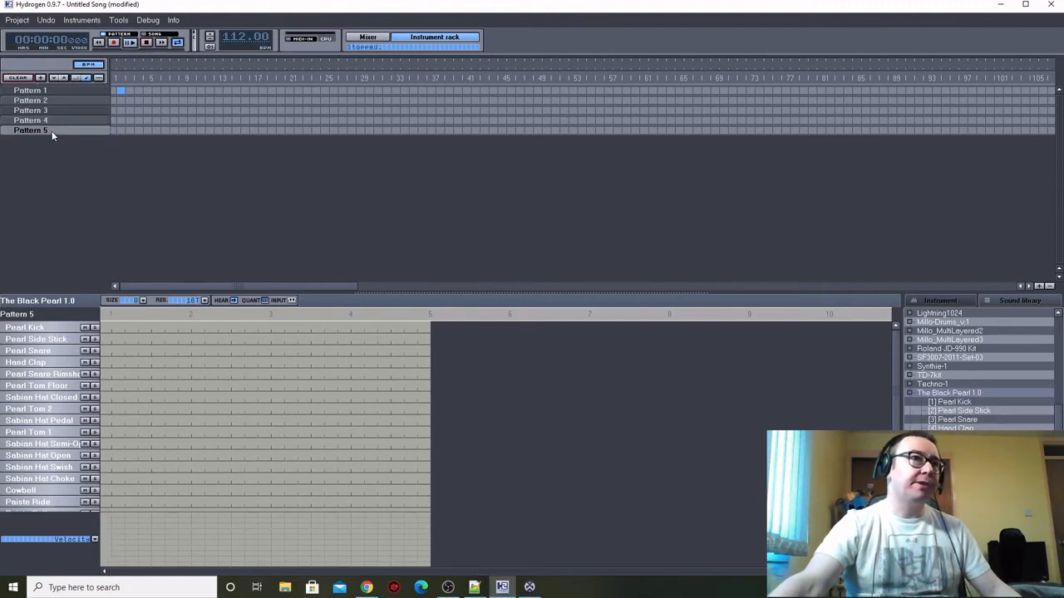
{"action": "left_click", "coordinate": [367, 587]}
{"action": "left_click", "coordinate": [308, 387]}
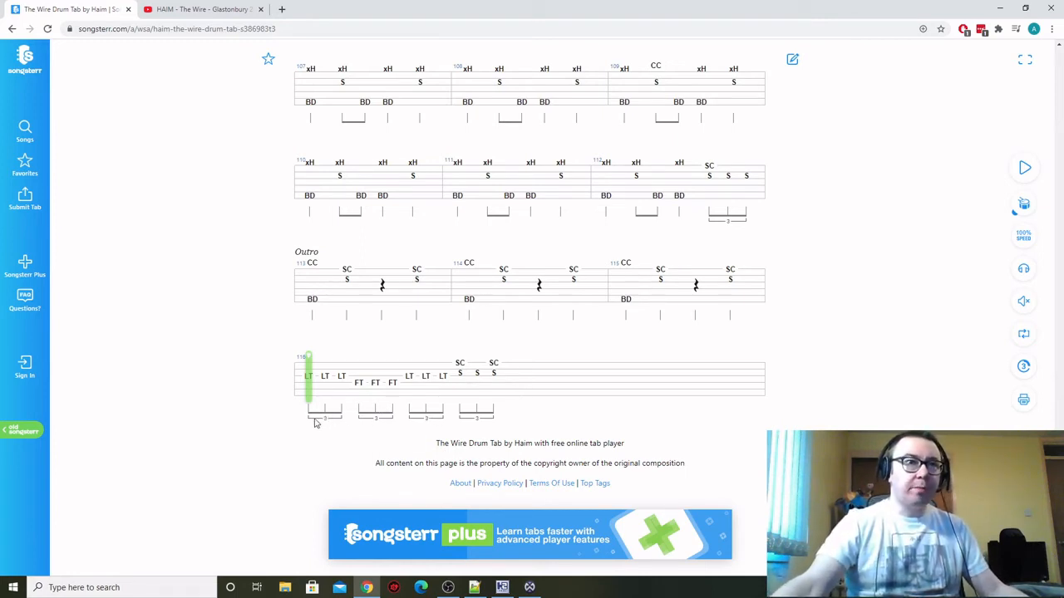
{"action": "left_click", "coordinate": [502, 587]}
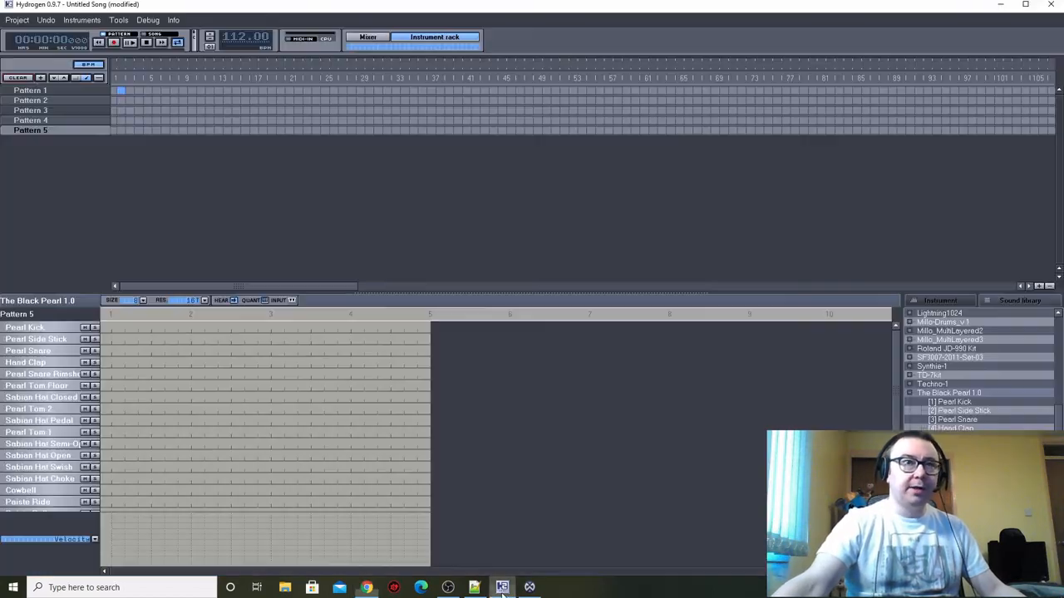
{"action": "left_click", "coordinate": [50, 410]}
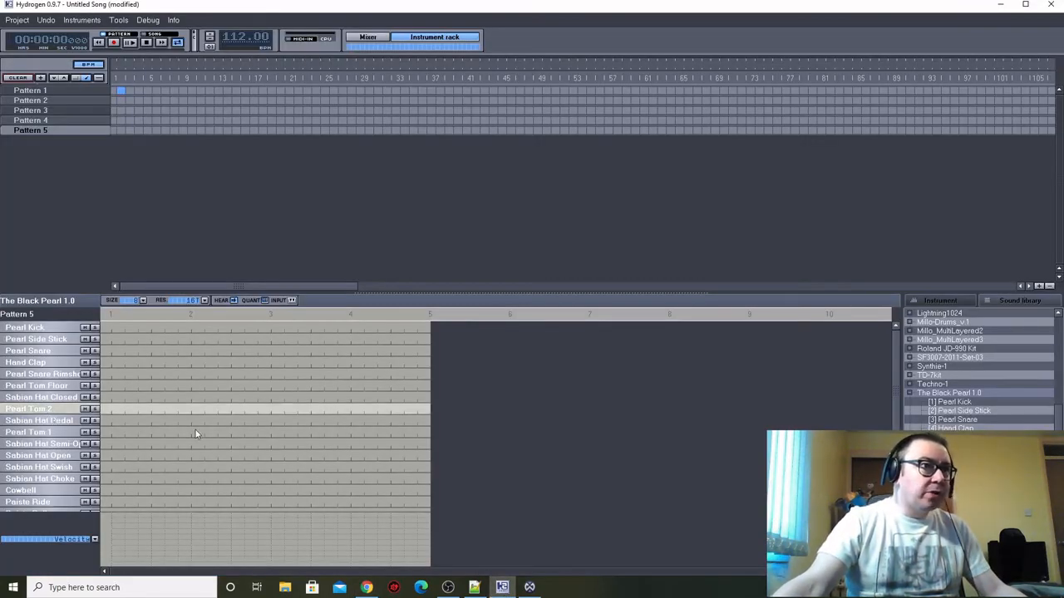
{"action": "left_click", "coordinate": [113, 412]}
{"action": "left_click", "coordinate": [138, 411]}
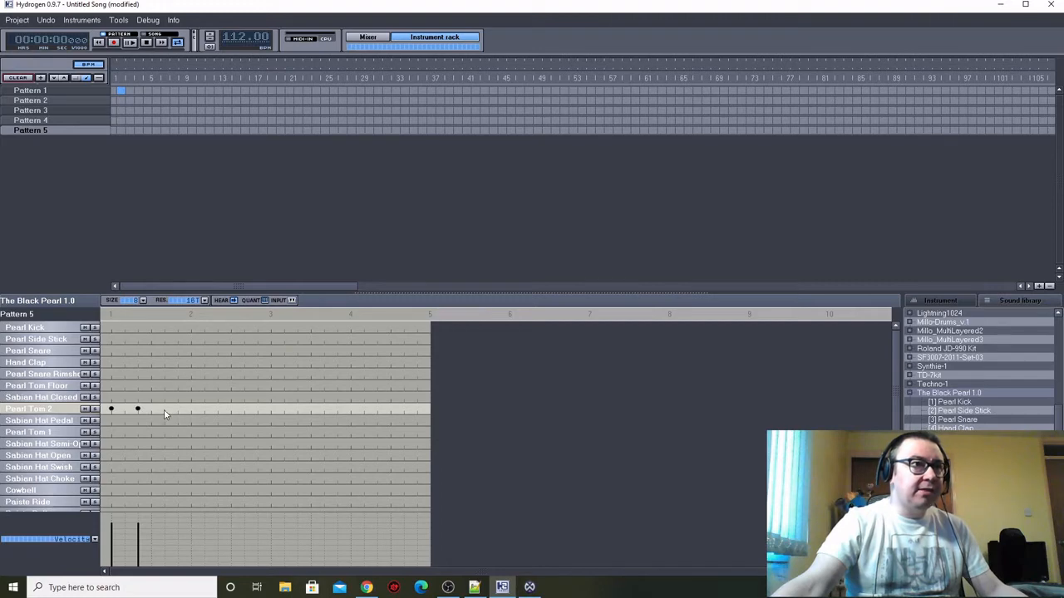
{"action": "left_click", "coordinate": [164, 408]}
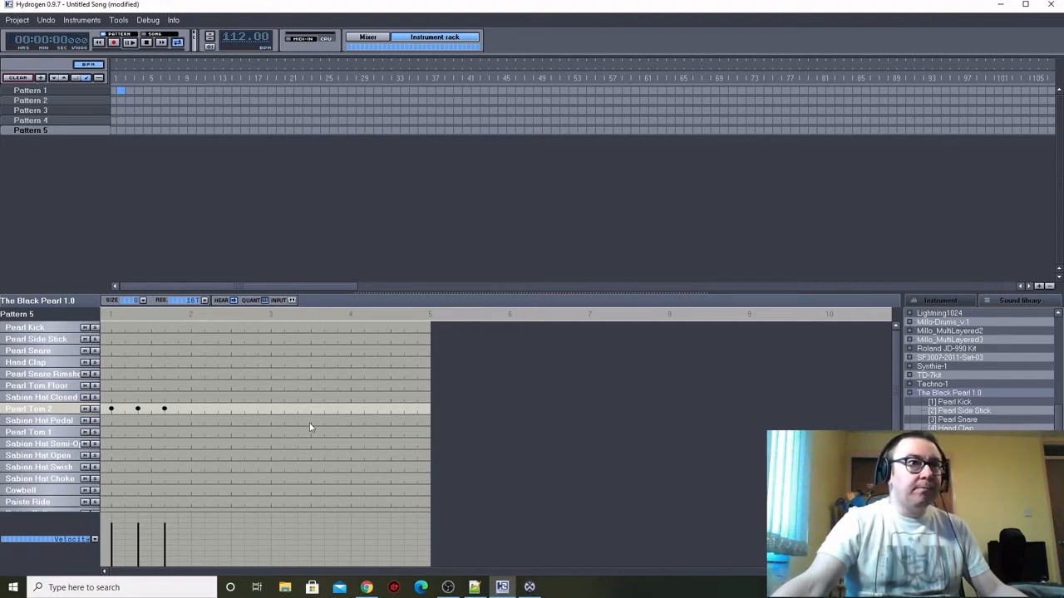
Recheck bar 116's low tom part in Chrome, and in Hydrogen's Pattern 5 add a three-note Pearl Tom 2 triplet from beat 3.
{"action": "left_click", "coordinate": [366, 588]}
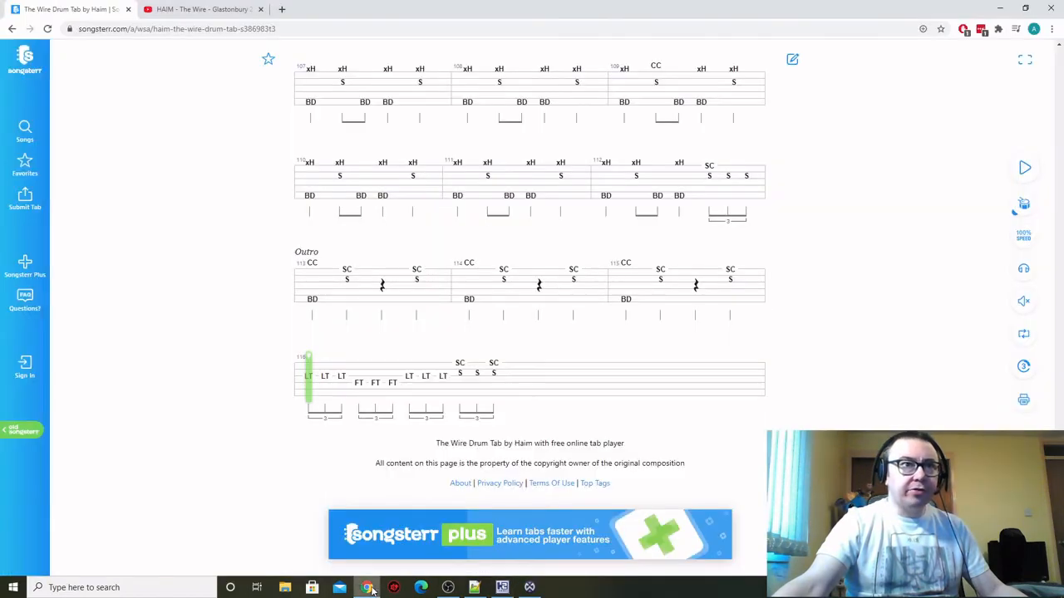
{"action": "left_click", "coordinate": [369, 588]}
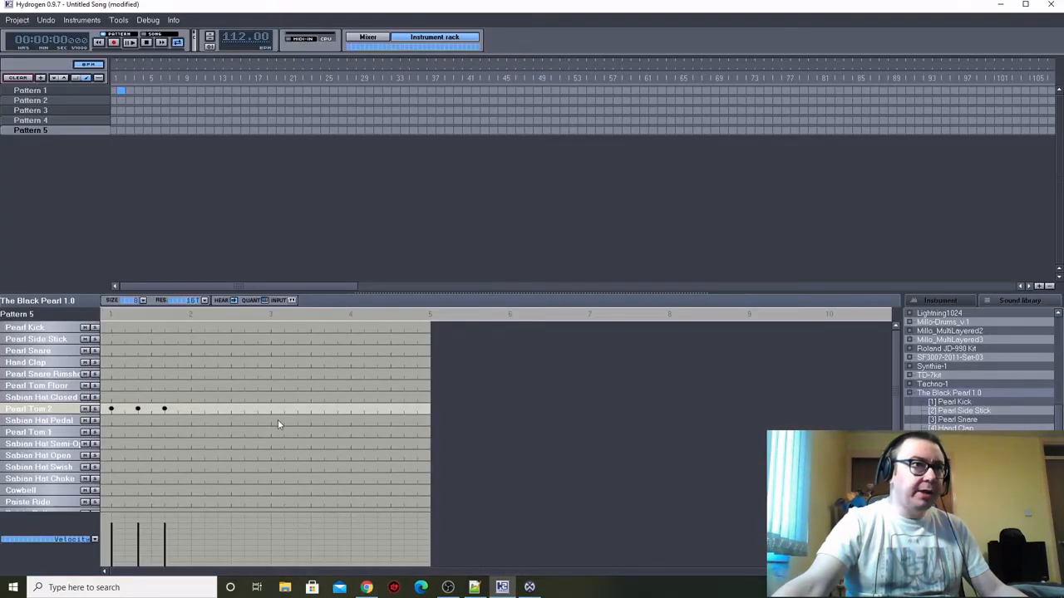
{"action": "left_click", "coordinate": [271, 410]}
{"action": "left_click", "coordinate": [298, 411]}
{"action": "left_click", "coordinate": [324, 410]}
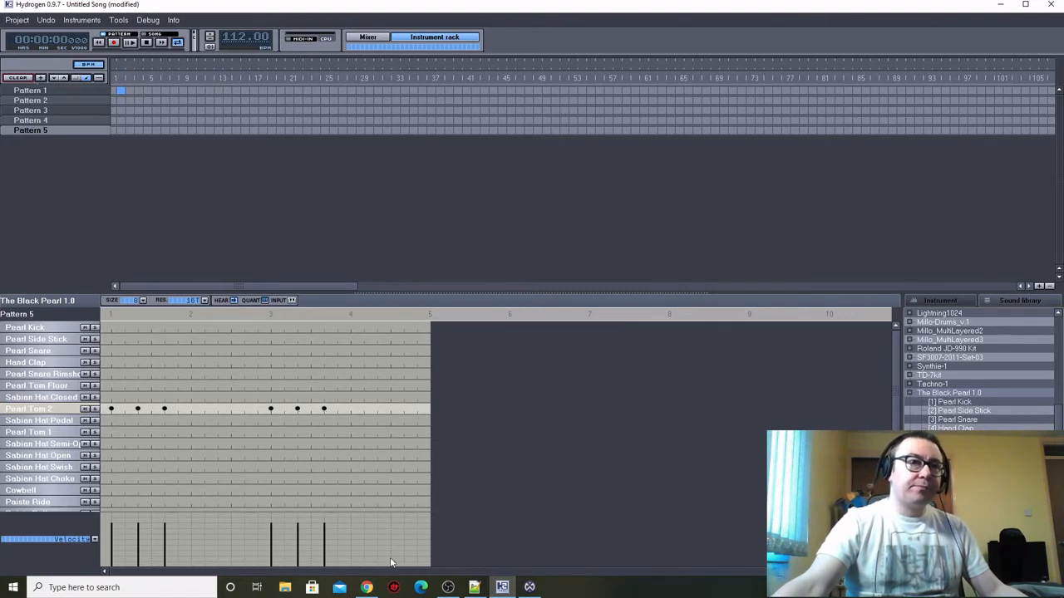
Check bar 116's floor tom part in Chrome, and in Hydrogen's Pattern 5 add a three-note Pearl Tom Floor triplet from beat 2.
{"action": "left_click", "coordinate": [367, 588]}
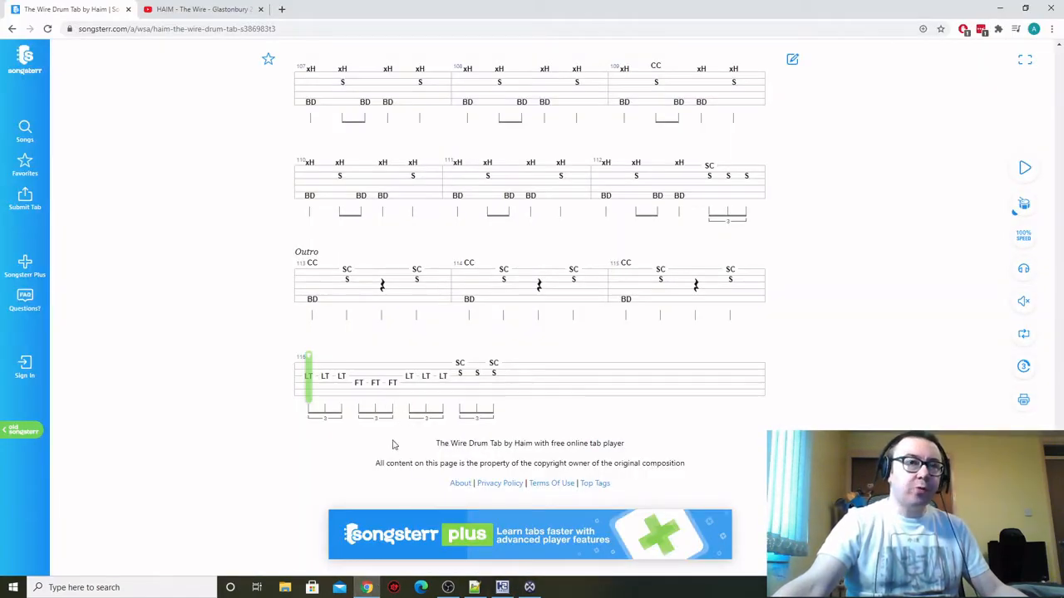
{"action": "left_click", "coordinate": [371, 590]}
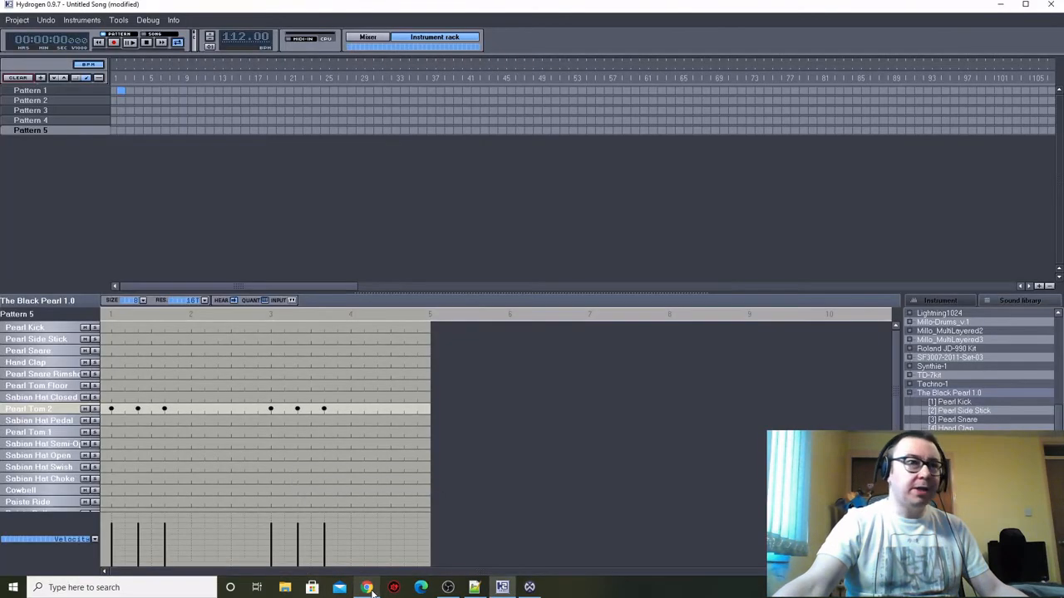
{"action": "left_click", "coordinate": [66, 386]}
{"action": "left_click", "coordinate": [191, 387]}
{"action": "left_click", "coordinate": [218, 386]}
{"action": "left_click", "coordinate": [244, 386]}
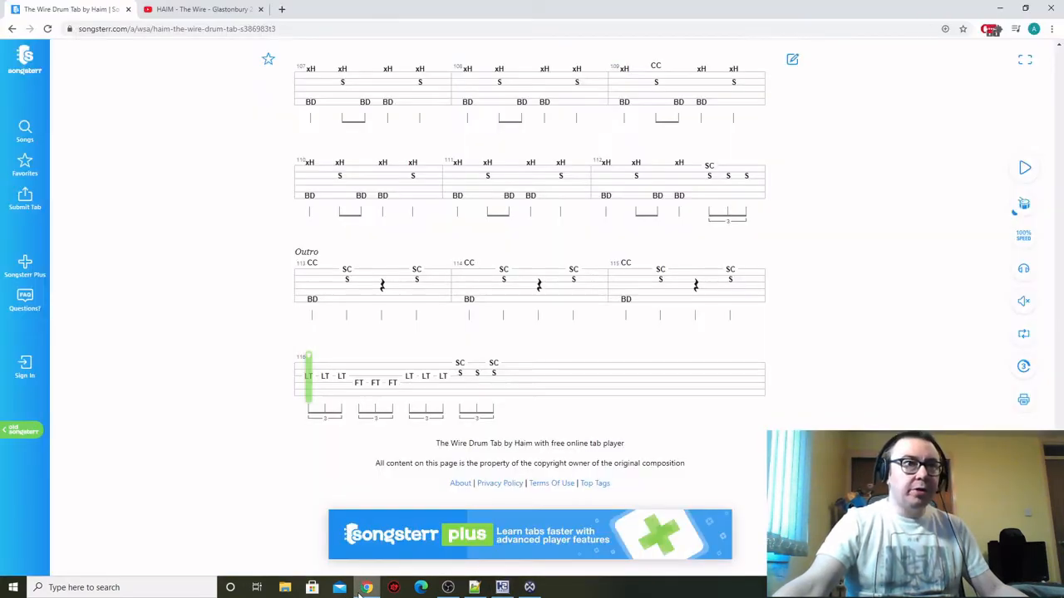
Check bar 116's snare part in Chrome, and in Hydrogen's Pattern 5 add a three-note Pearl Snare triplet from beat 4.
{"action": "left_click", "coordinate": [366, 587]}
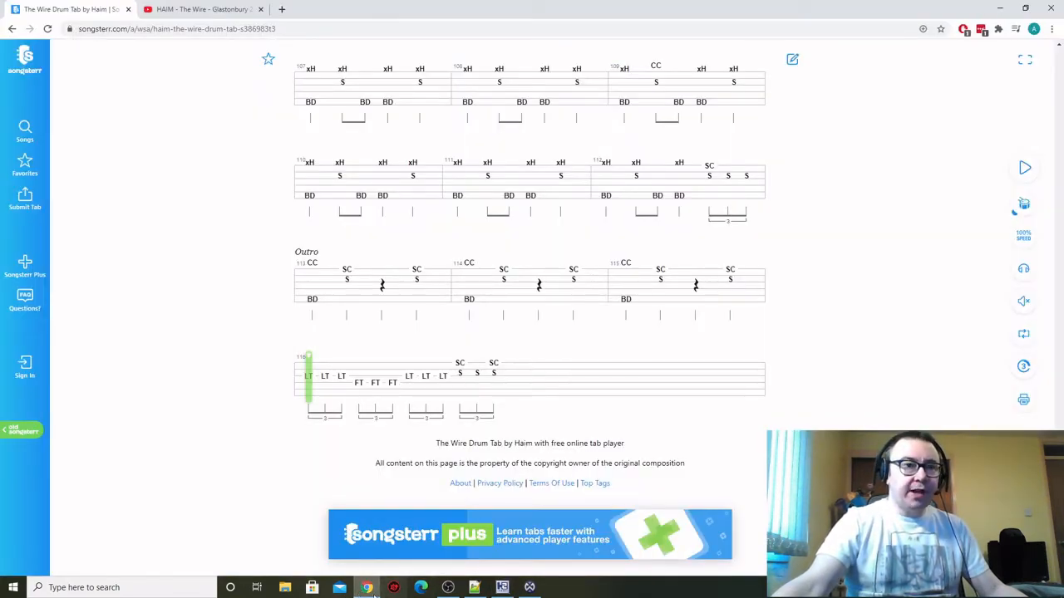
{"action": "left_click", "coordinate": [371, 591]}
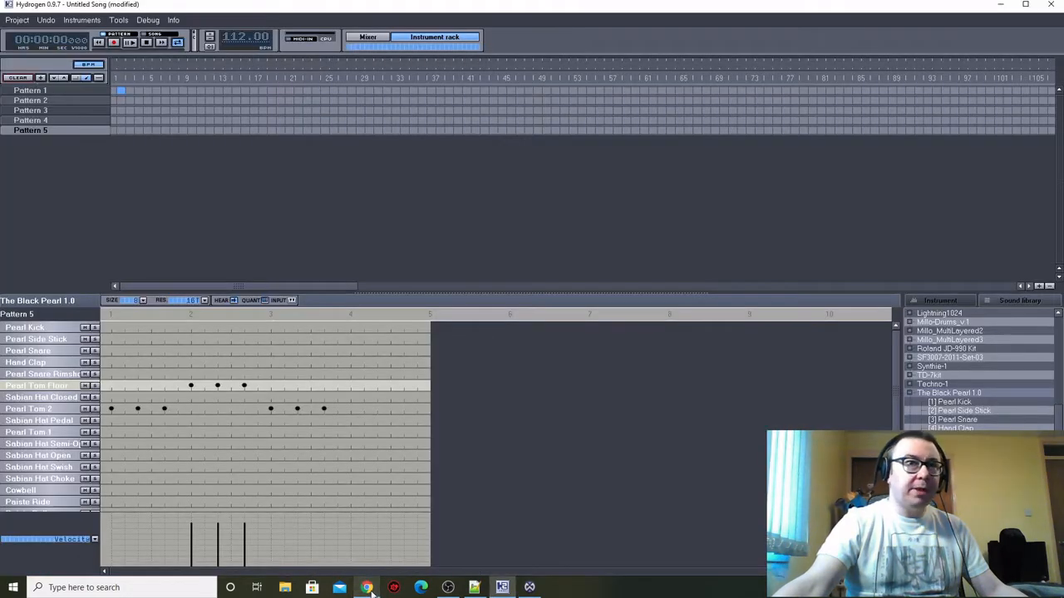
{"action": "left_click", "coordinate": [48, 352]}
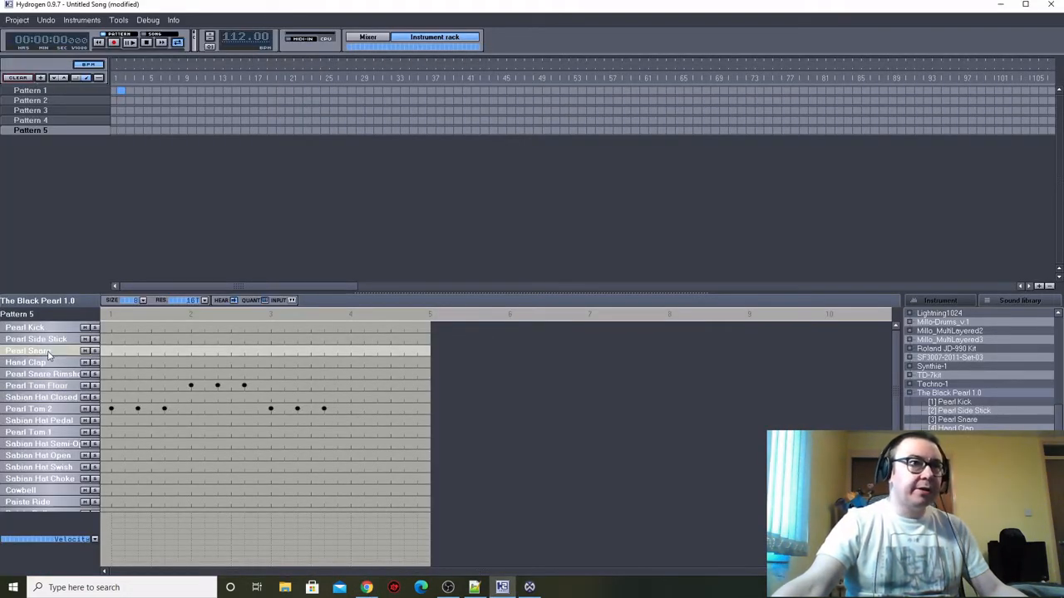
{"action": "left_click", "coordinate": [349, 351]}
{"action": "left_click", "coordinate": [376, 352]}
{"action": "left_click", "coordinate": [403, 352]}
Check bar 116's splash part in Chrome, and in Hydrogen's Pattern 5 add Zildjian Splash notes on the first and third triplet notes of beat 4.
{"action": "left_click", "coordinate": [366, 586]}
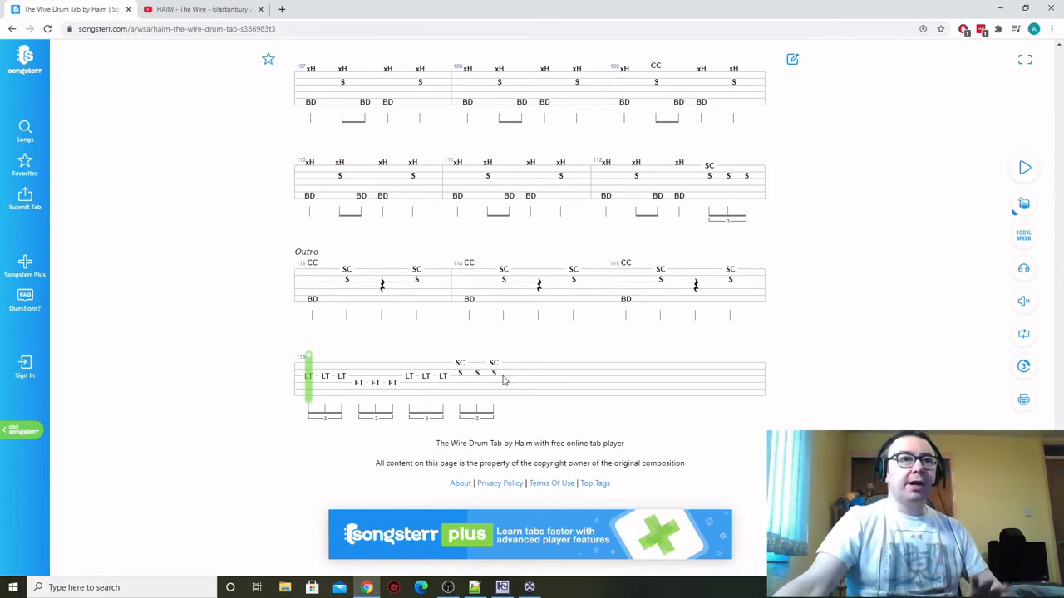
{"action": "left_click", "coordinate": [502, 588]}
{"action": "scroll", "coordinate": [418, 421], "scroll_direction": "down", "scroll_amount": 3}
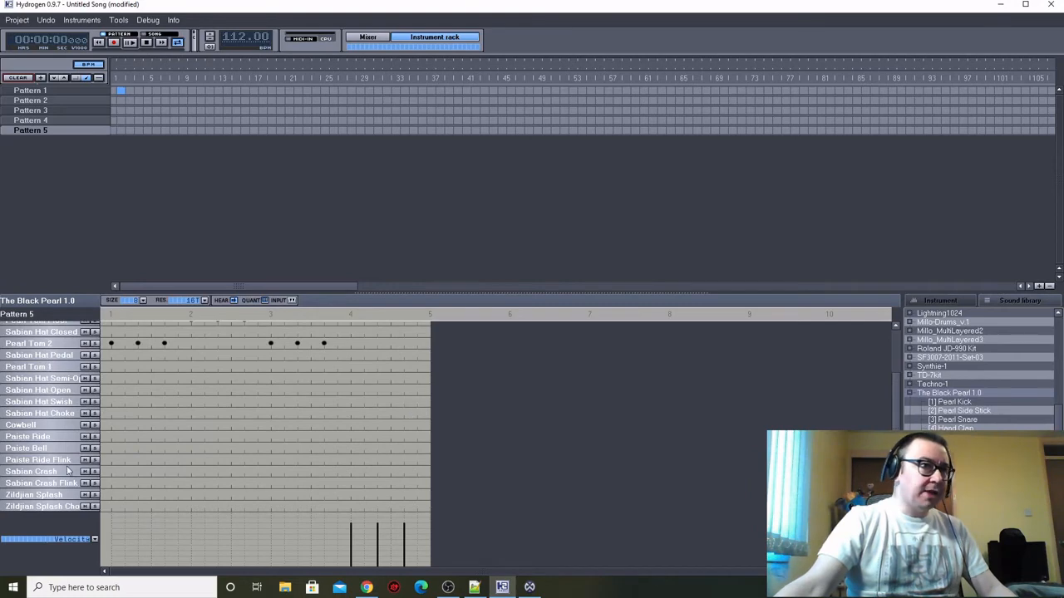
{"action": "left_click", "coordinate": [351, 497]}
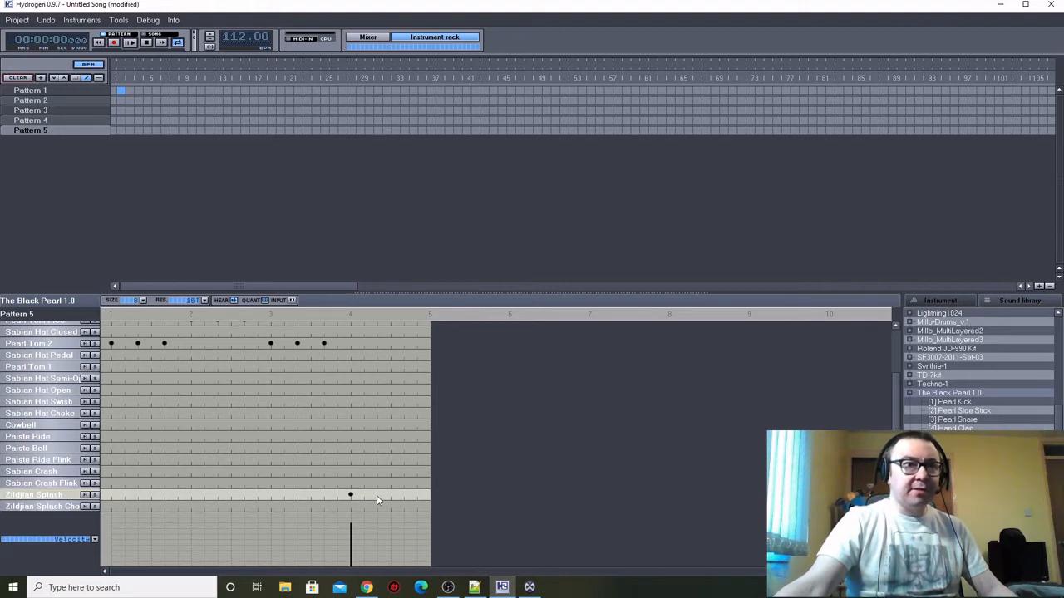
{"action": "left_click", "coordinate": [404, 496]}
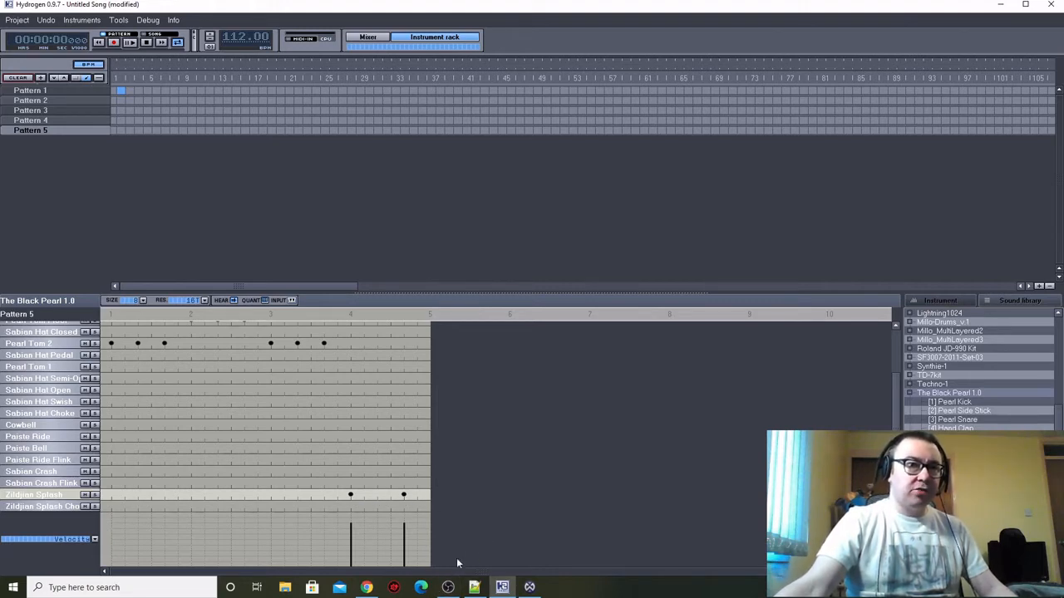
Compare Pattern 5 with bar 116 of the tab in Chrome, and play the pattern back in Hydrogen.
{"action": "left_click", "coordinate": [367, 587]}
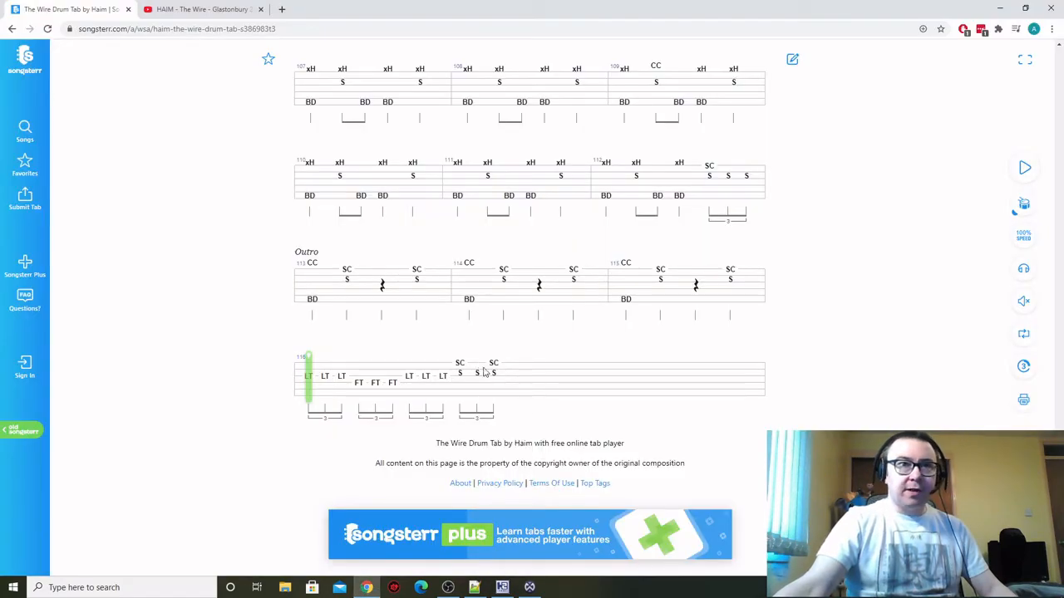
{"action": "left_click", "coordinate": [366, 588]}
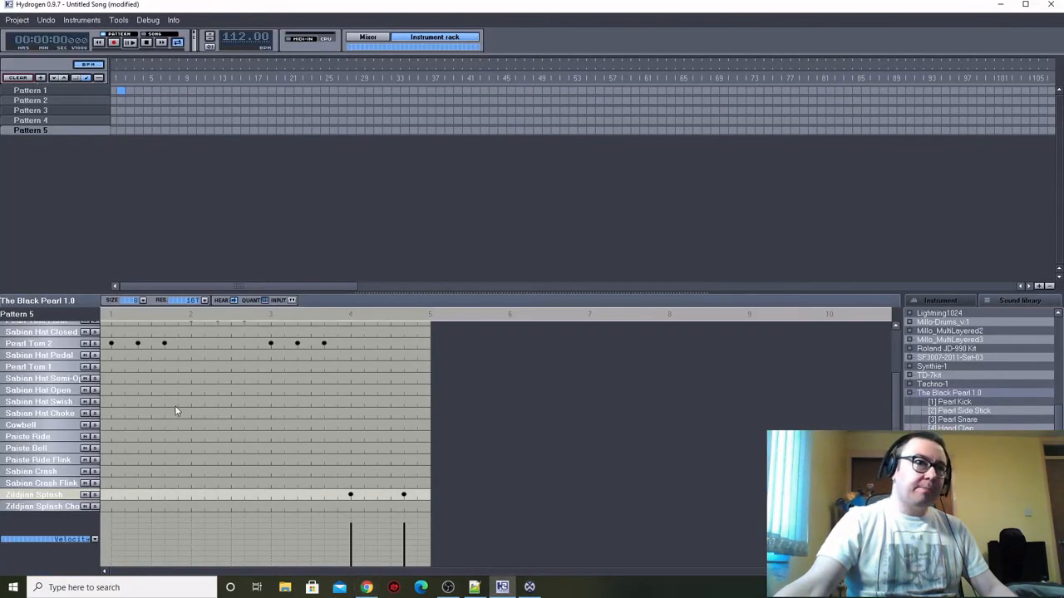
{"action": "scroll", "coordinate": [176, 408], "scroll_direction": "up", "scroll_amount": 3}
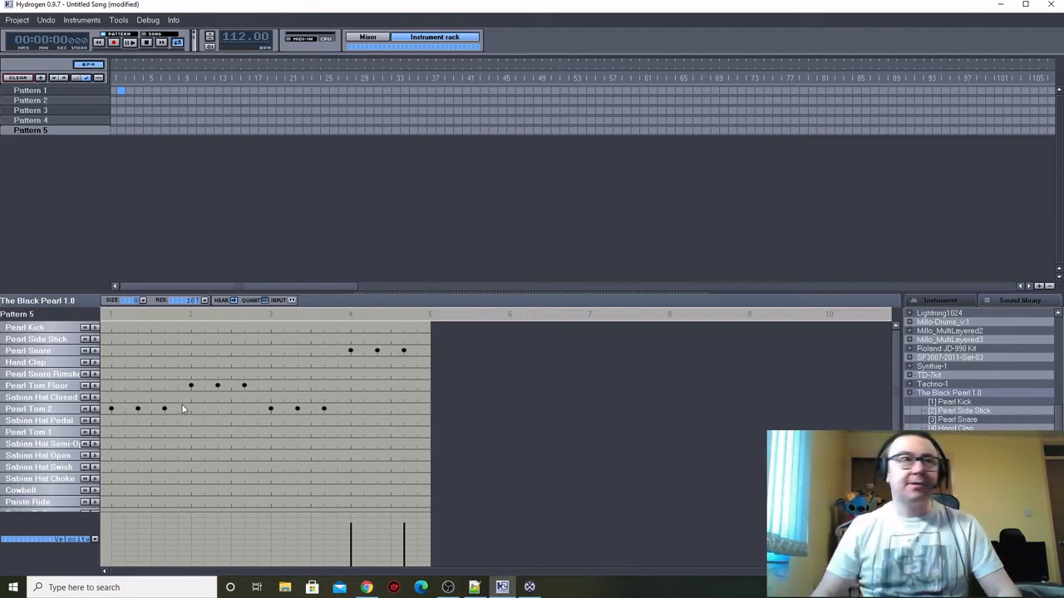
{"action": "left_click", "coordinate": [130, 42]}
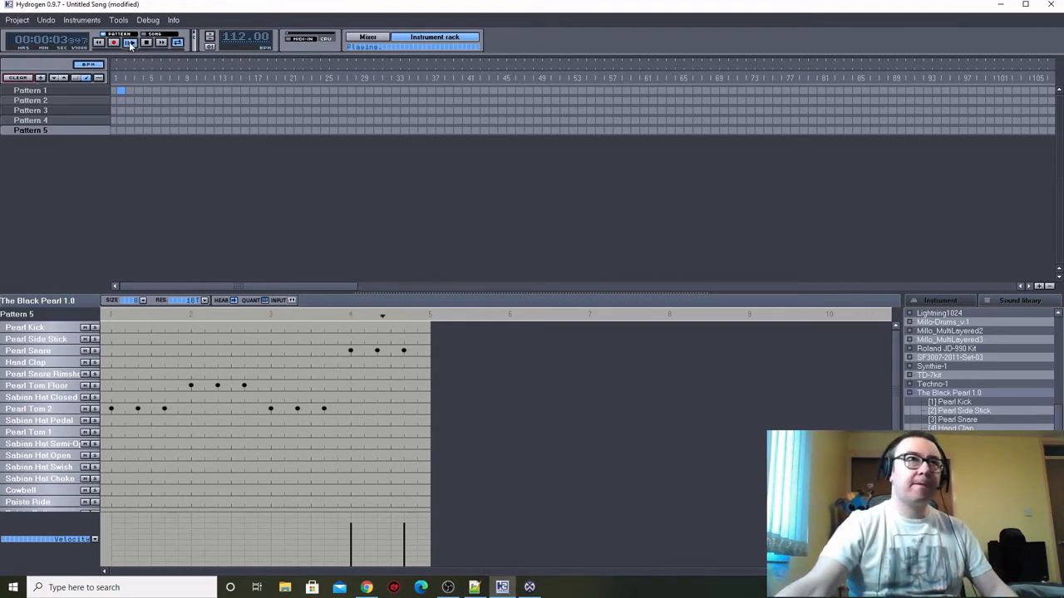
{"action": "left_click", "coordinate": [146, 43]}
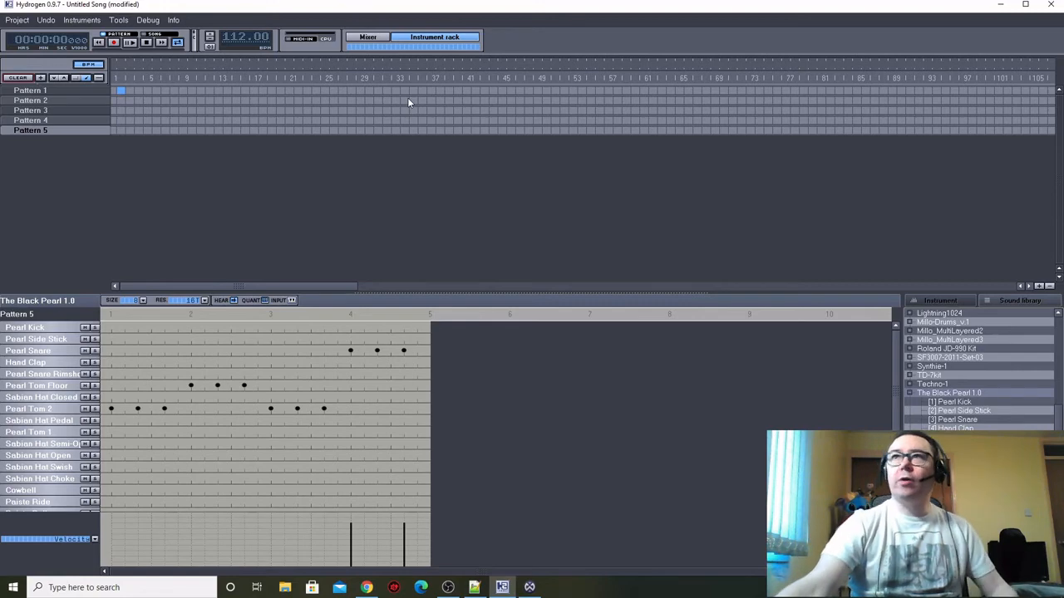
Check guitar solo bars 105 to 108 in Chrome, and in Hydrogen's song arrangement place Pattern 1 in bar 1 and Pattern 2 in bars 2 to 4.
{"action": "left_click", "coordinate": [367, 587]}
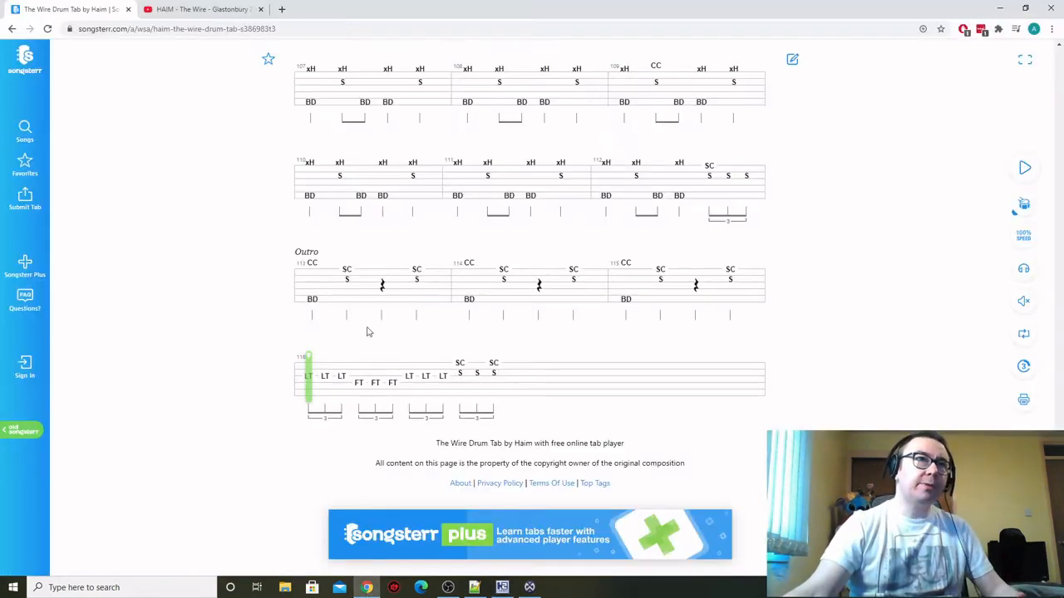
{"action": "scroll", "coordinate": [537, 213], "scroll_direction": "up", "scroll_amount": 3}
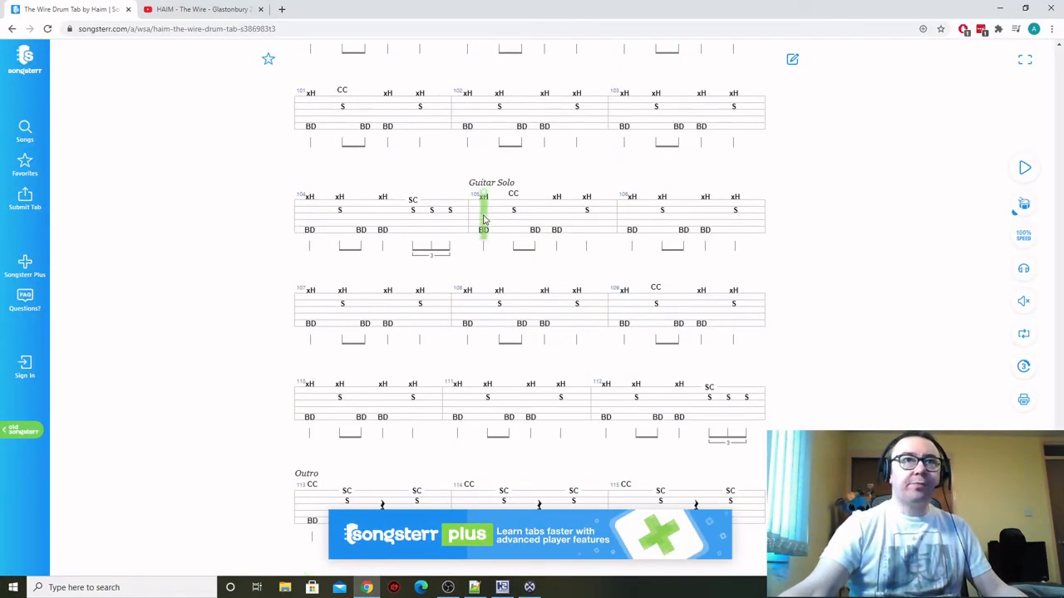
{"action": "left_click", "coordinate": [490, 220]}
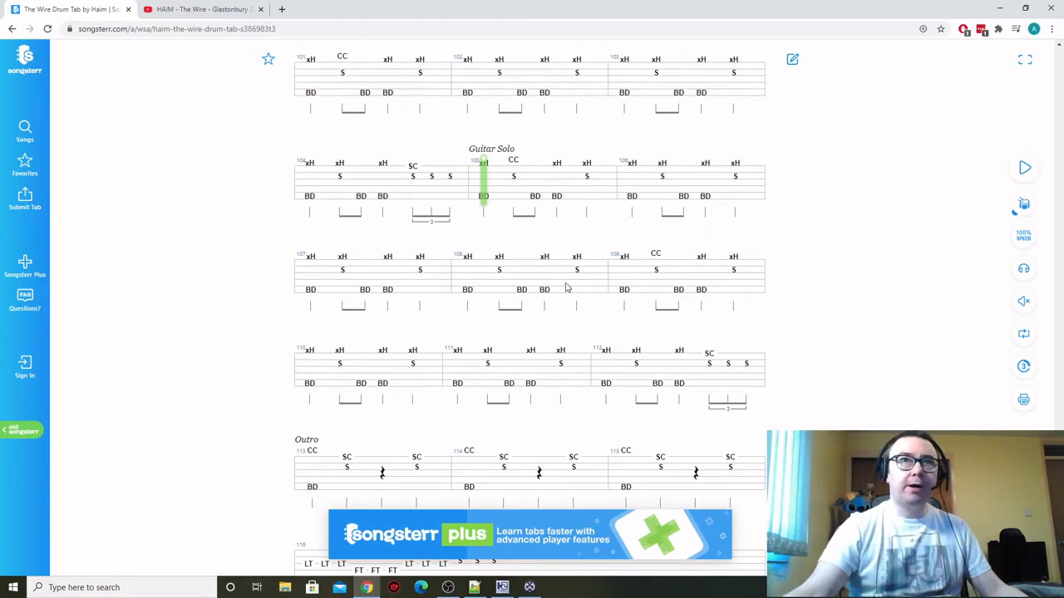
{"action": "left_click", "coordinate": [502, 587]}
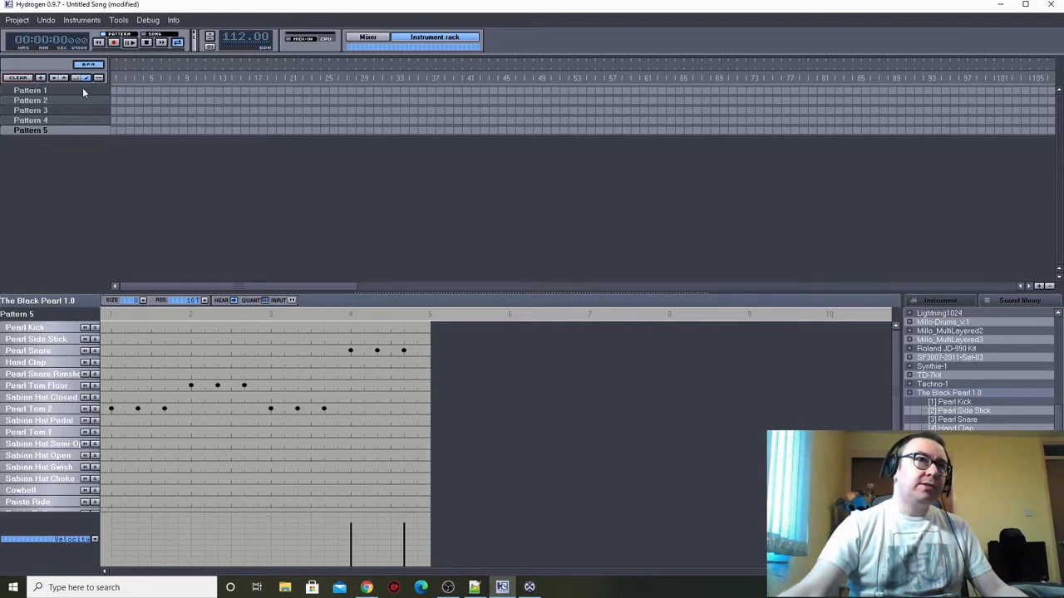
{"action": "left_click", "coordinate": [146, 100]}
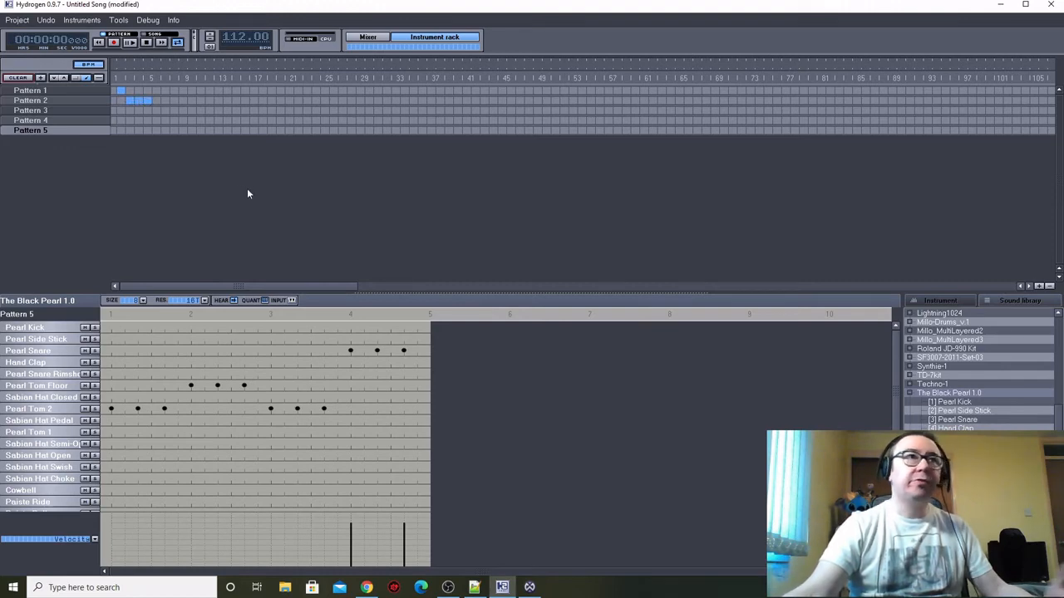
Check the tab from bar 109 in Chrome, and in Hydrogen's song arrangement place Pattern 1 in bar 5 and Pattern 2 in bars 6 and 7.
{"action": "left_click", "coordinate": [366, 587]}
{"action": "left_click", "coordinate": [628, 280]}
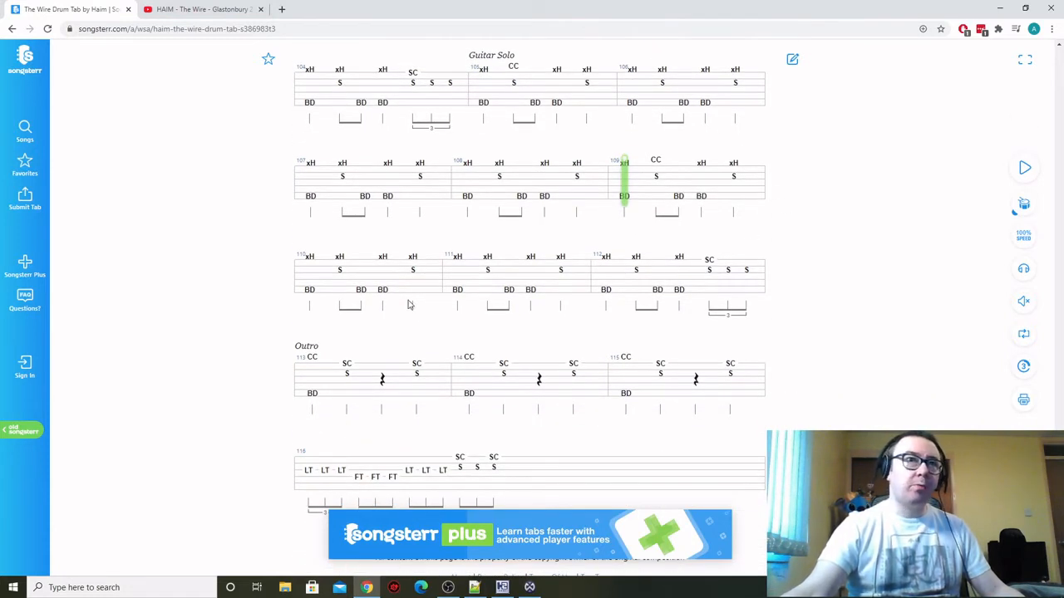
{"action": "left_click", "coordinate": [502, 587]}
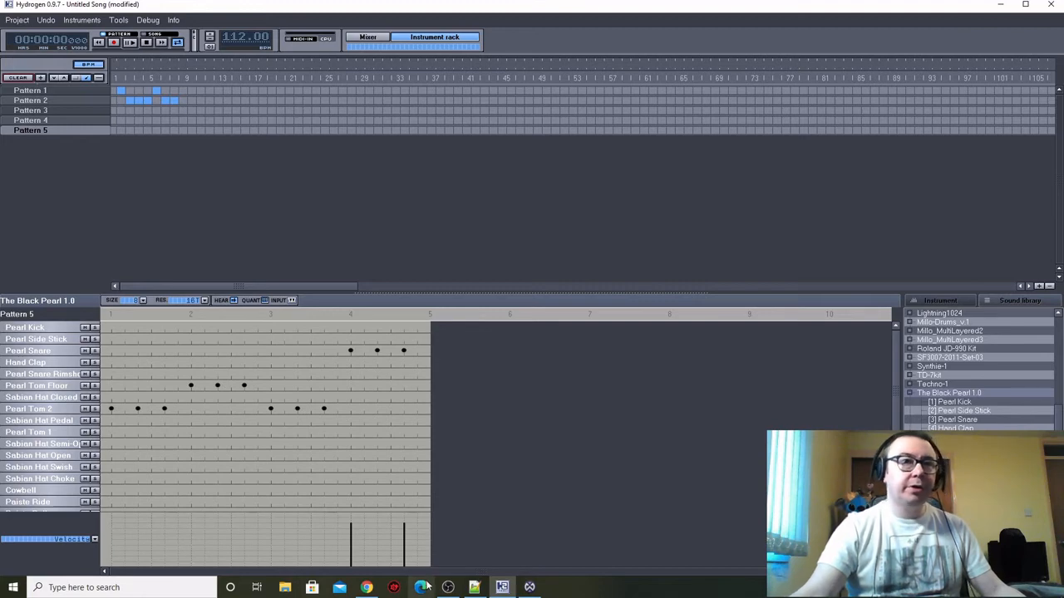
Check bar 112 of the tab in Chrome, and in Hydrogen's song arrangement place Pattern 3 in bar 8.
{"action": "left_click", "coordinate": [366, 588]}
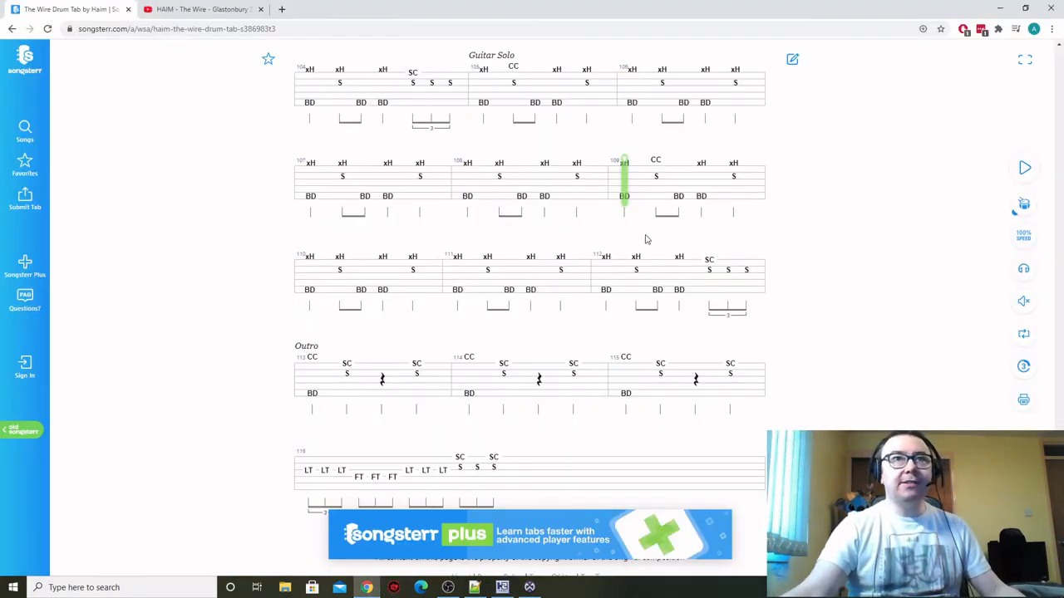
{"action": "left_click", "coordinate": [608, 276]}
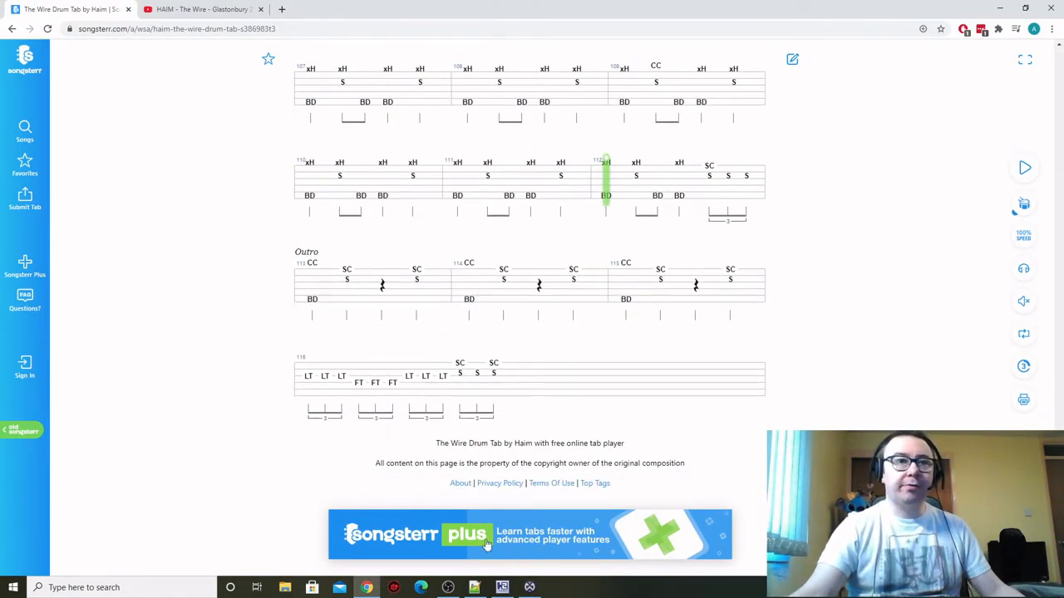
{"action": "left_click", "coordinate": [366, 588]}
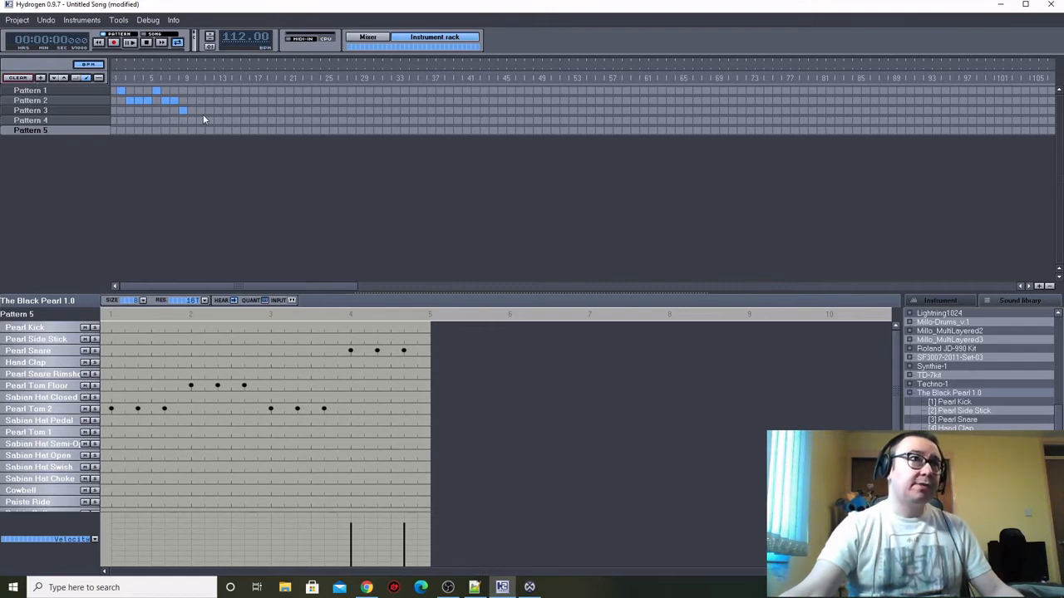
Compare Pattern 4 with the outro from bar 113 in Chrome, and in Hydrogen's arrangement place Pattern 4 in bars 9 to 11 and Pattern 5 in bar 12.
{"action": "left_click", "coordinate": [48, 120]}
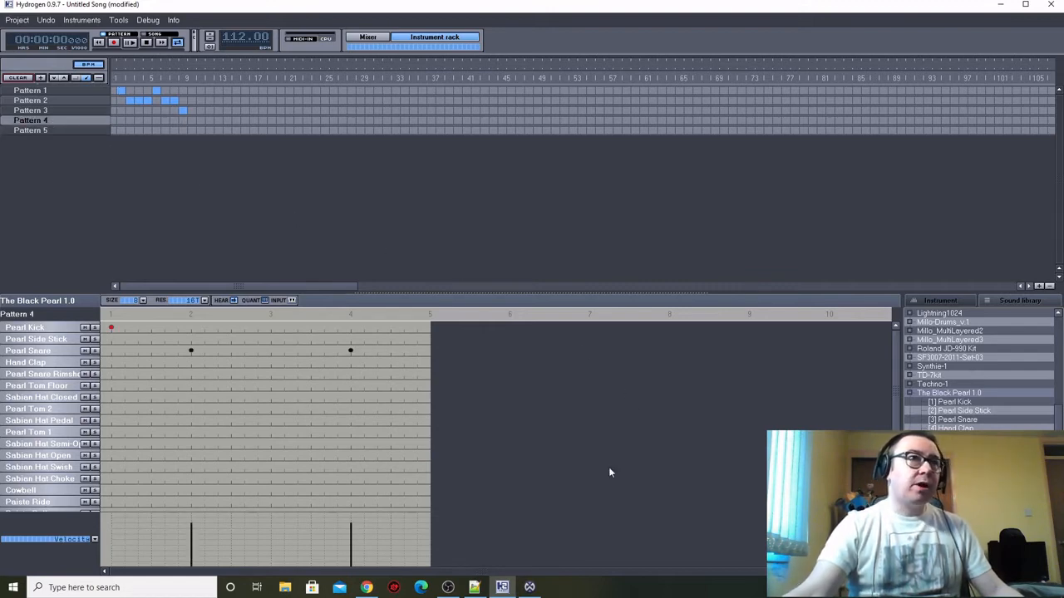
{"action": "left_click", "coordinate": [366, 587]}
{"action": "left_click", "coordinate": [328, 280]}
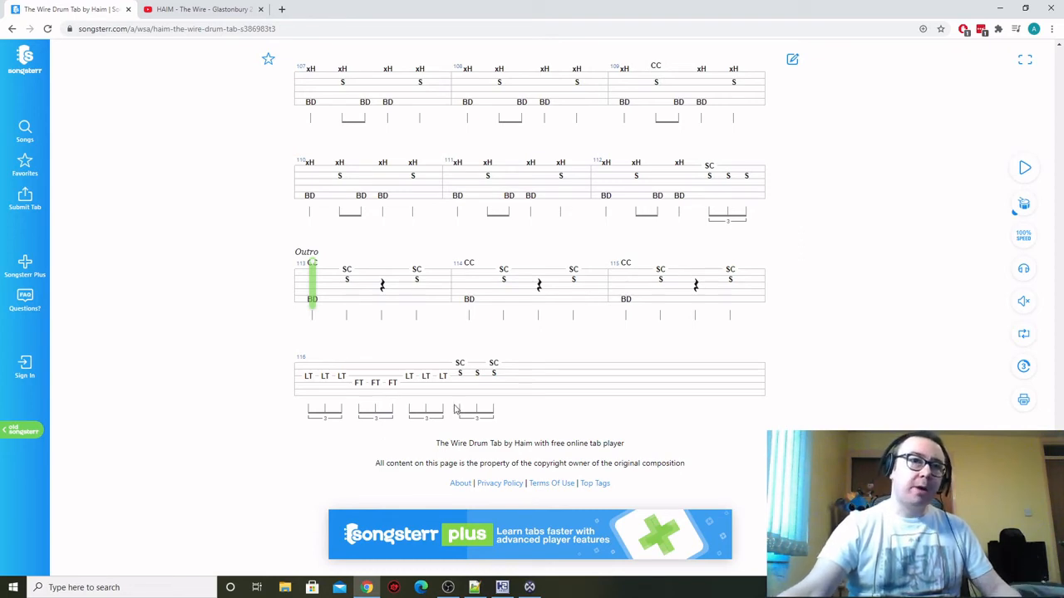
{"action": "left_click", "coordinate": [502, 587]}
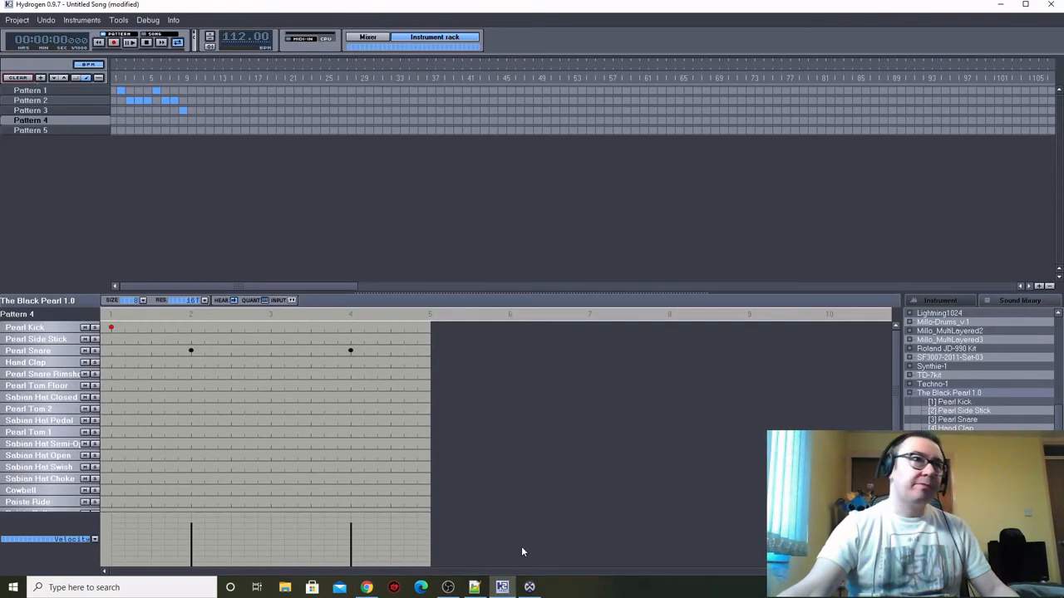
{"action": "left_click", "coordinate": [218, 129]}
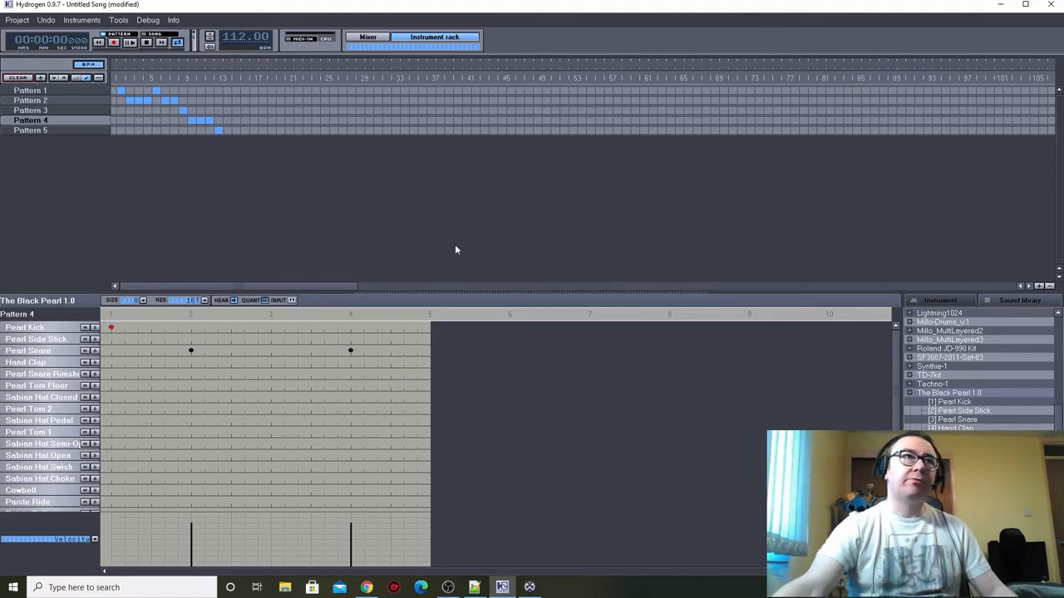
Switch playback to song mode and play the full arrangement through before stopping it.
{"action": "left_click", "coordinate": [151, 37]}
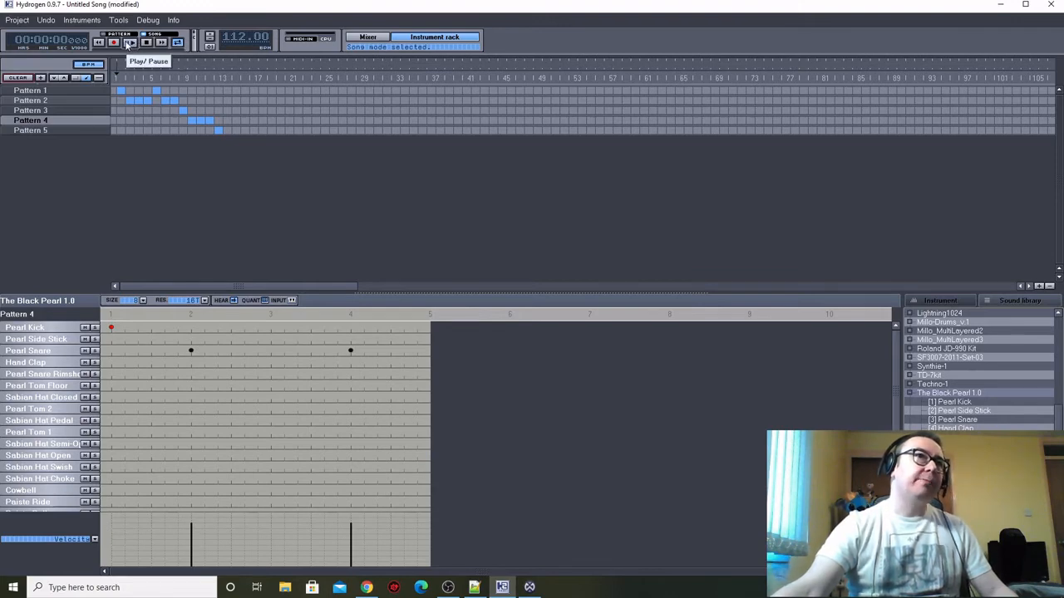
{"action": "left_click", "coordinate": [129, 42]}
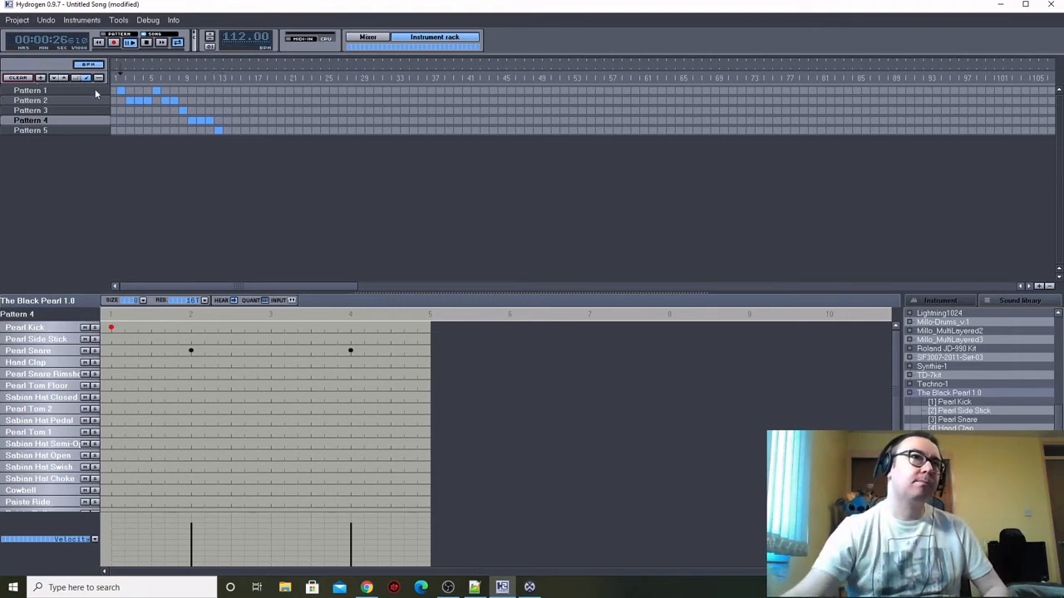
{"action": "left_click", "coordinate": [145, 42]}
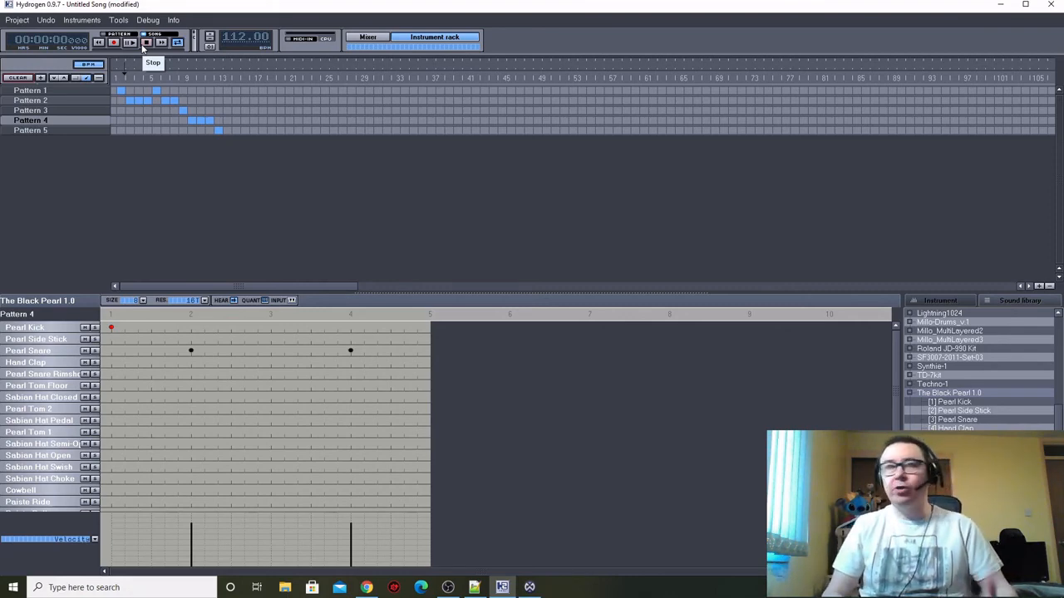
Start playing the song from the beginning with the Mixer open.
{"action": "left_click", "coordinate": [366, 38]}
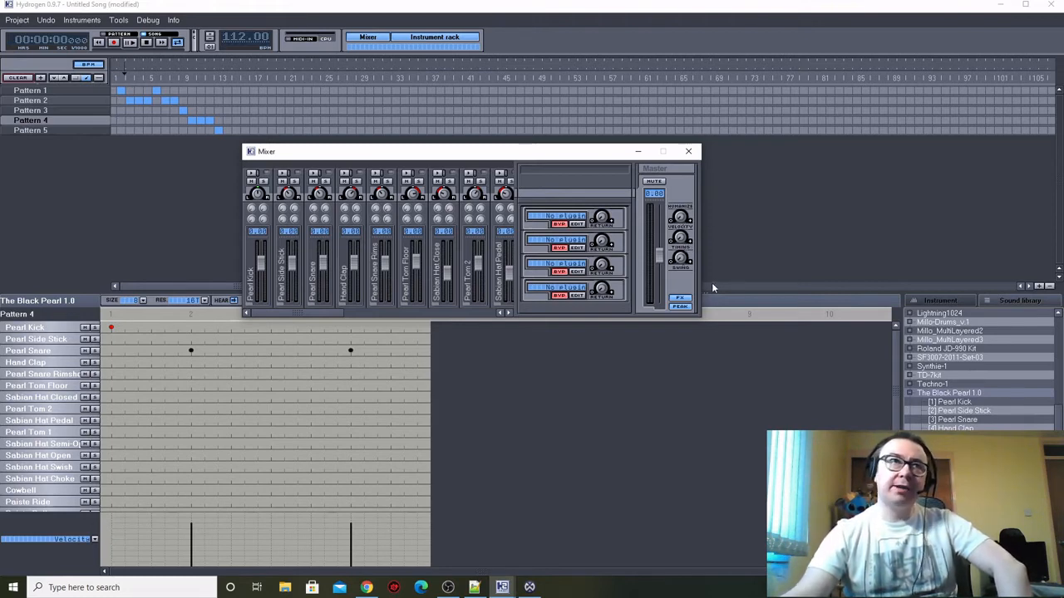
{"action": "left_click", "coordinate": [130, 42]}
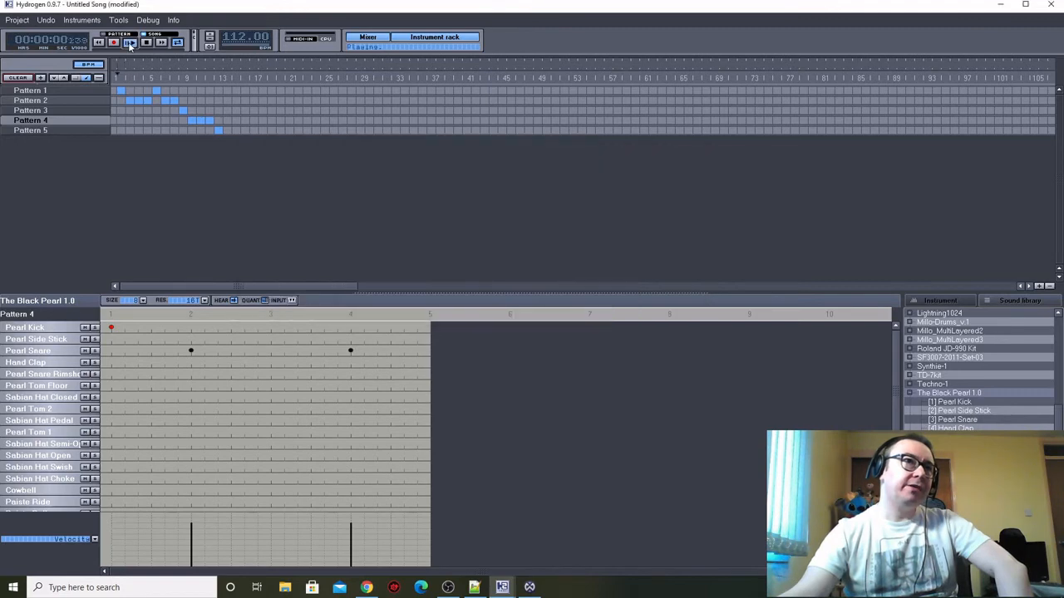
{"action": "left_click", "coordinate": [351, 38]}
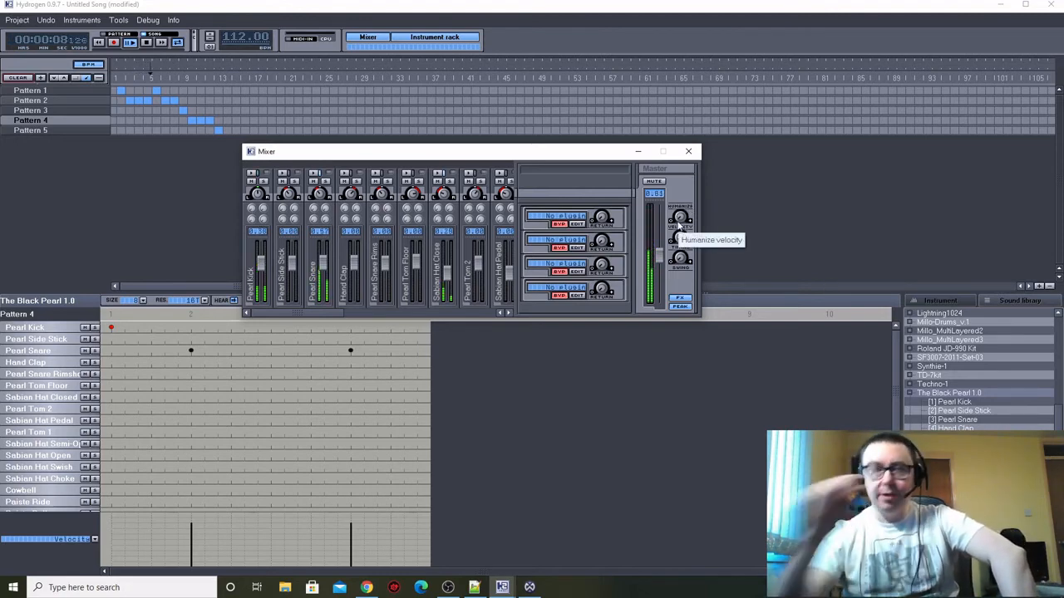
Try a strong Humanize velocity on the master channel, reduce it to a slight amount, and adjust the Humanize timing during playback.
{"action": "left_click_drag", "start_coordinate": [681, 220], "coordinate": [680, 125]}
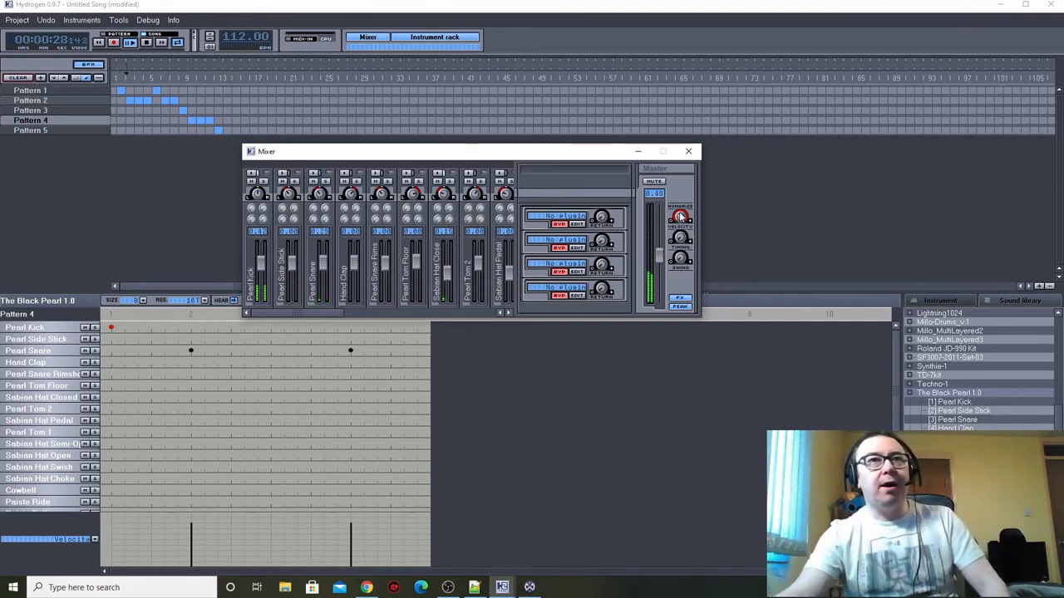
{"action": "left_click_drag", "start_coordinate": [681, 219], "coordinate": [681, 236]}
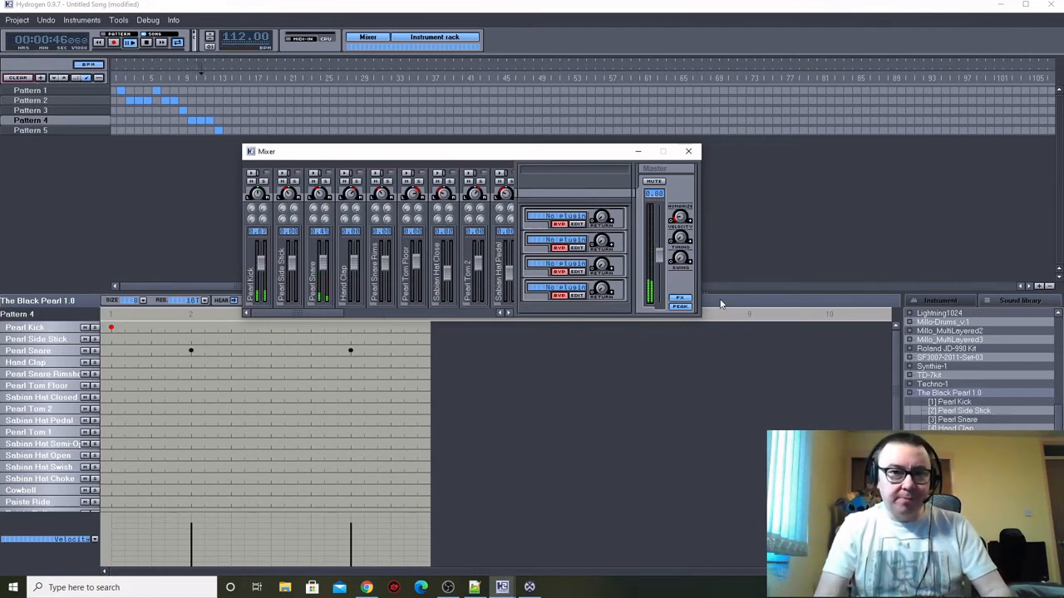
{"action": "left_click_drag", "start_coordinate": [681, 238], "coordinate": [684, 189]}
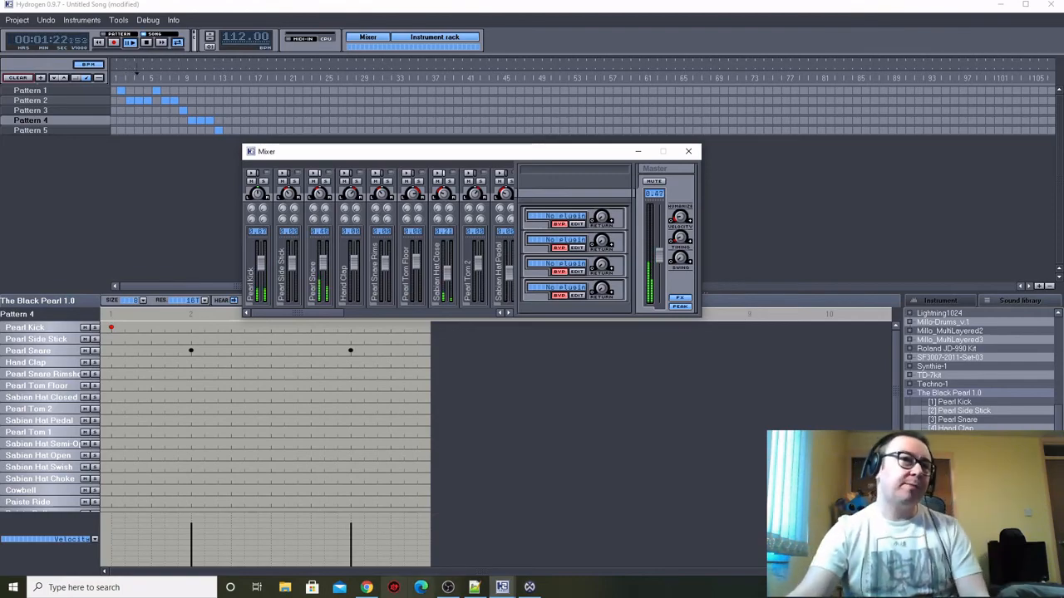
Switch to Chrome to check the swing marking at the start of the Songsterr tab, and return to Hydrogen.
{"action": "left_click", "coordinate": [366, 587]}
{"action": "scroll", "coordinate": [431, 258], "scroll_direction": "up", "scroll_amount": 10}
{"action": "scroll", "coordinate": [431, 258], "scroll_direction": "up", "scroll_amount": 20}
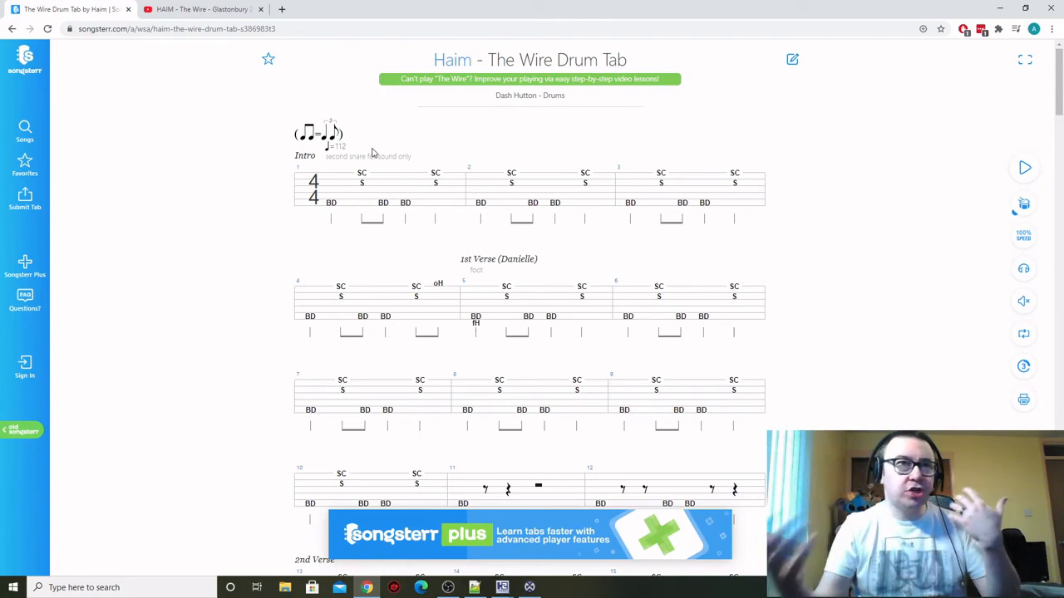
{"action": "left_click", "coordinate": [502, 586]}
{"action": "left_click", "coordinate": [530, 546]}
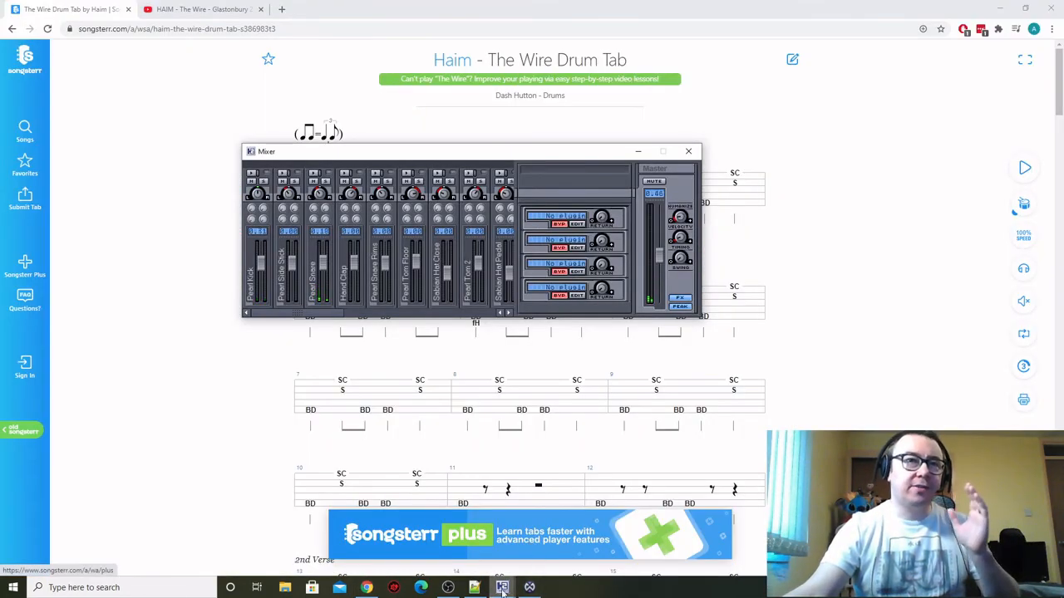
{"action": "left_click", "coordinate": [484, 548]}
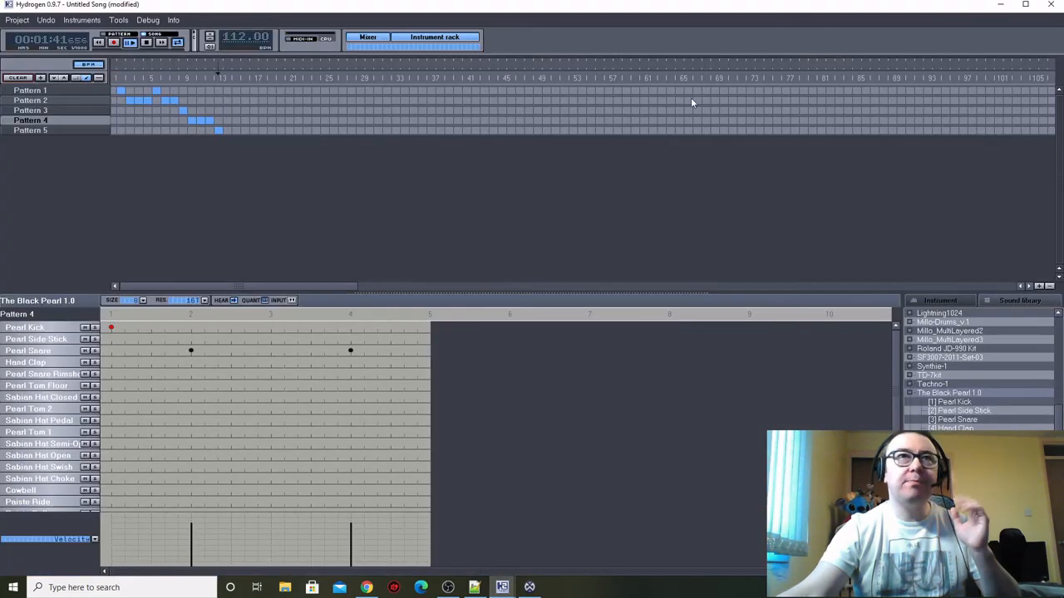
In the Mixer, raise the master channel's Swing strongly, reduce it slightly during playback, and stop the song.
{"action": "left_click", "coordinate": [364, 38]}
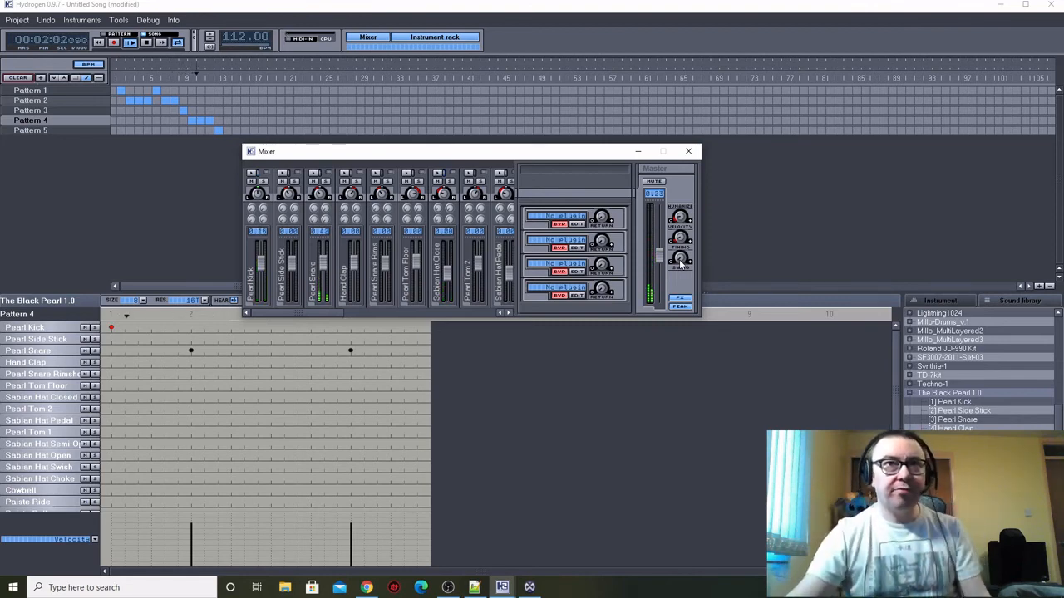
{"action": "left_click_drag", "start_coordinate": [680, 261], "coordinate": [677, 153]}
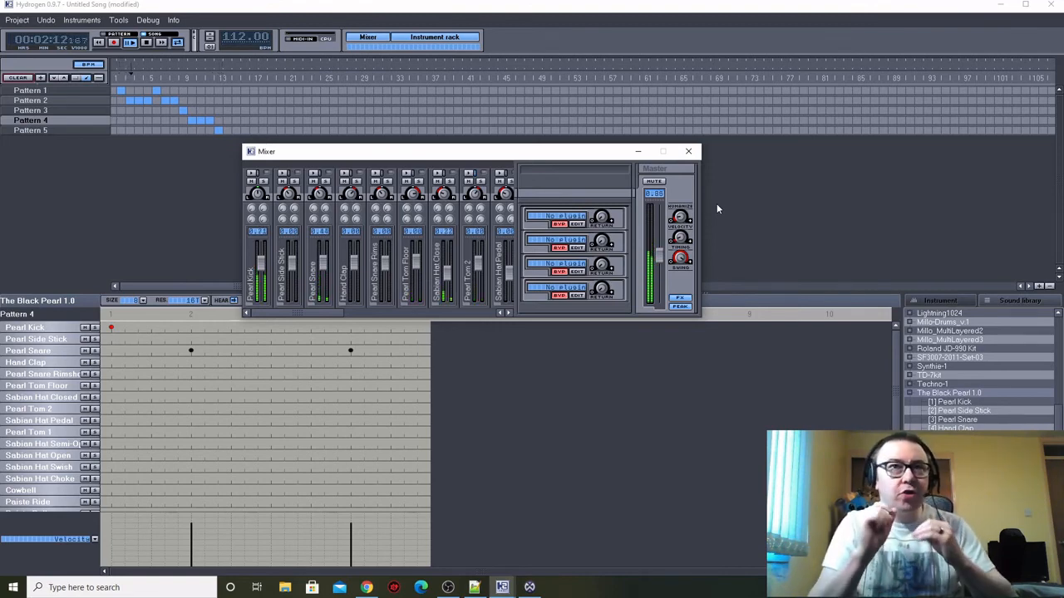
{"action": "left_click_drag", "start_coordinate": [680, 258], "coordinate": [676, 281]}
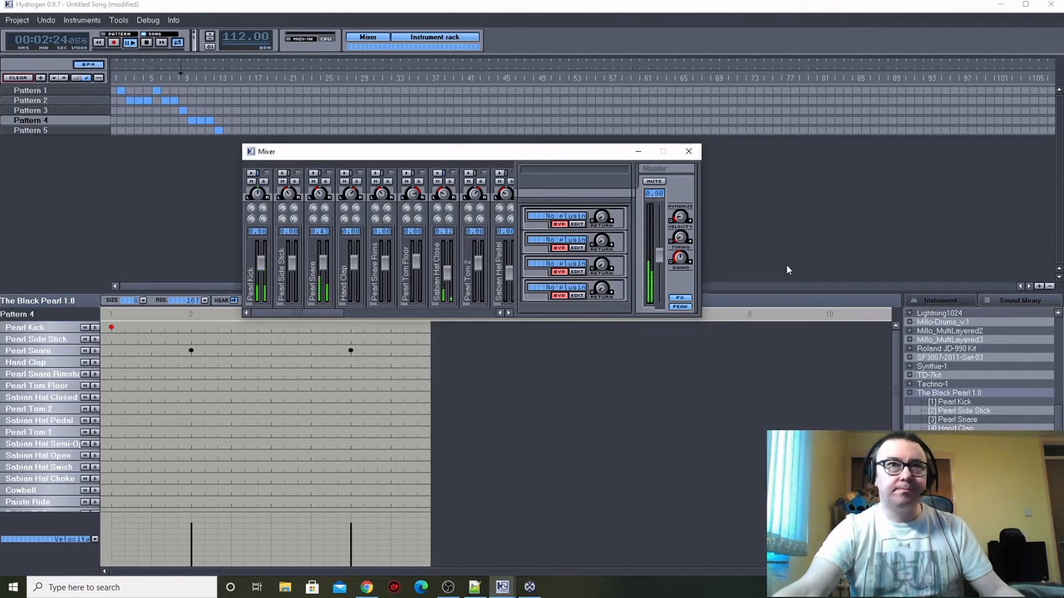
{"action": "left_click", "coordinate": [688, 152]}
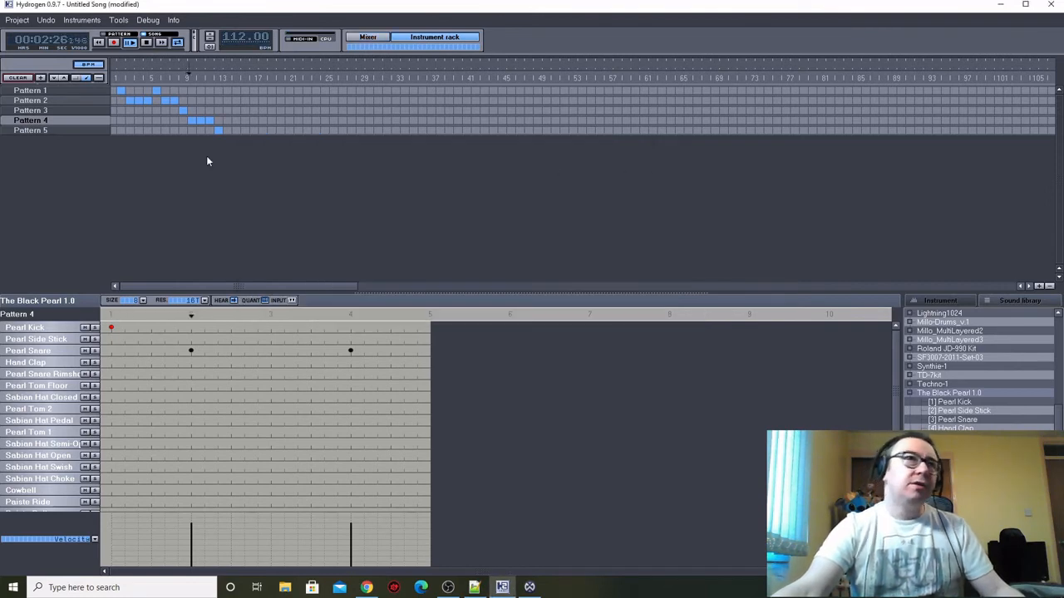
{"action": "left_click", "coordinate": [146, 43]}
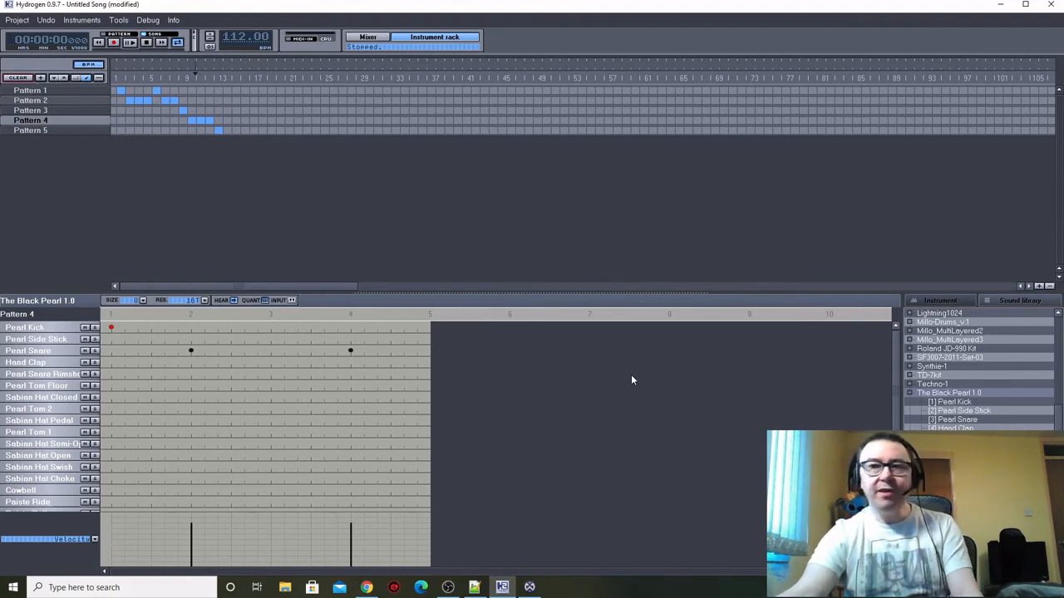
Save the song as TheWire.
{"action": "key", "text": "ctrl+s"}
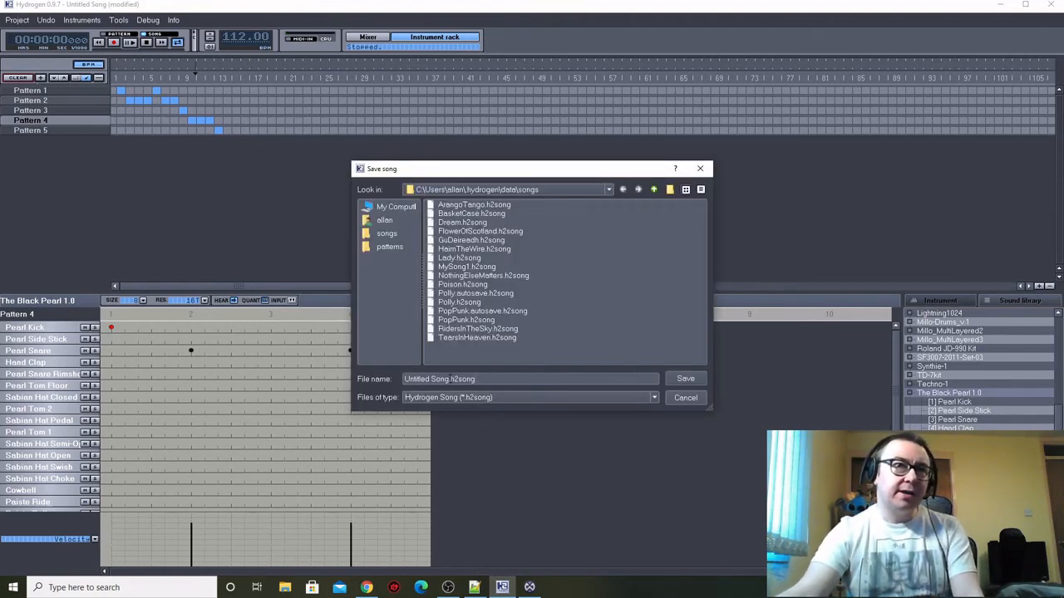
{"action": "type", "text": "TheWire"}
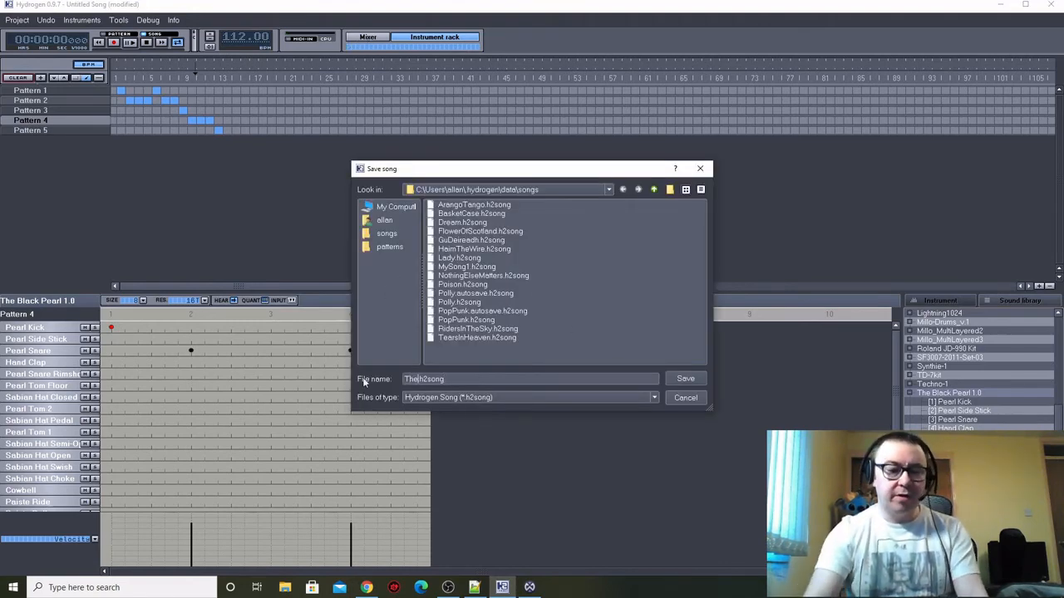
{"action": "left_click", "coordinate": [684, 379]}
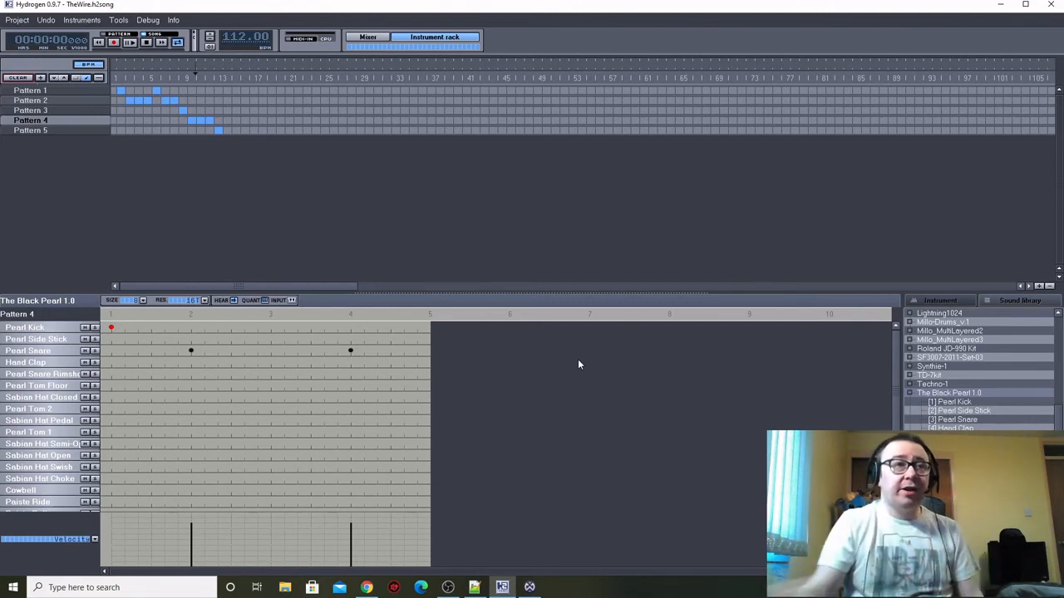
Export the song to separate tracks as TheWire.wav, using the CD-quality WAV template at 44.1 kHz and 16 bit.
{"action": "left_click", "coordinate": [19, 21]}
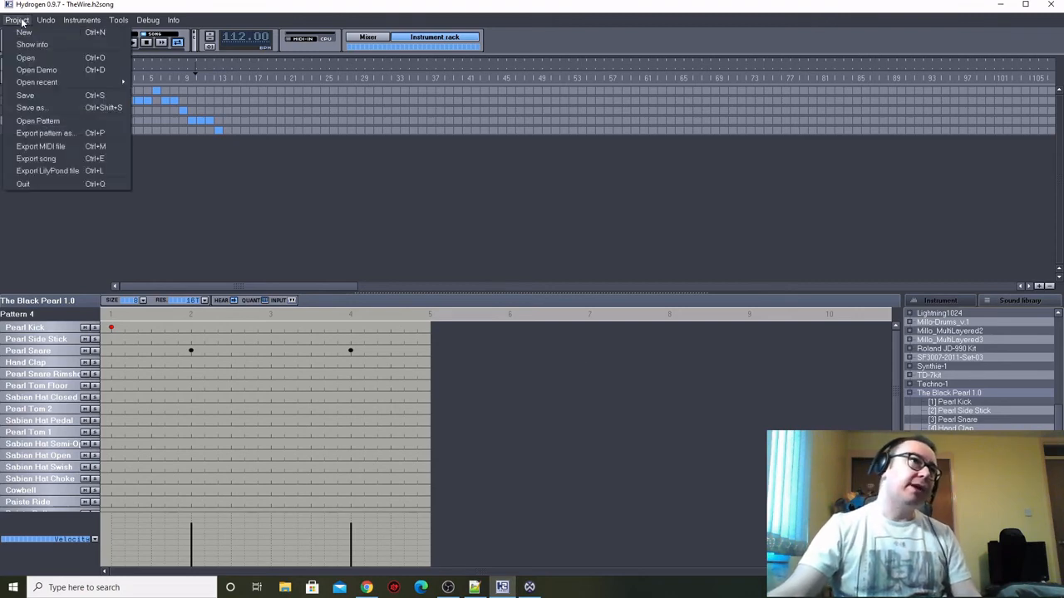
{"action": "left_click", "coordinate": [36, 158]}
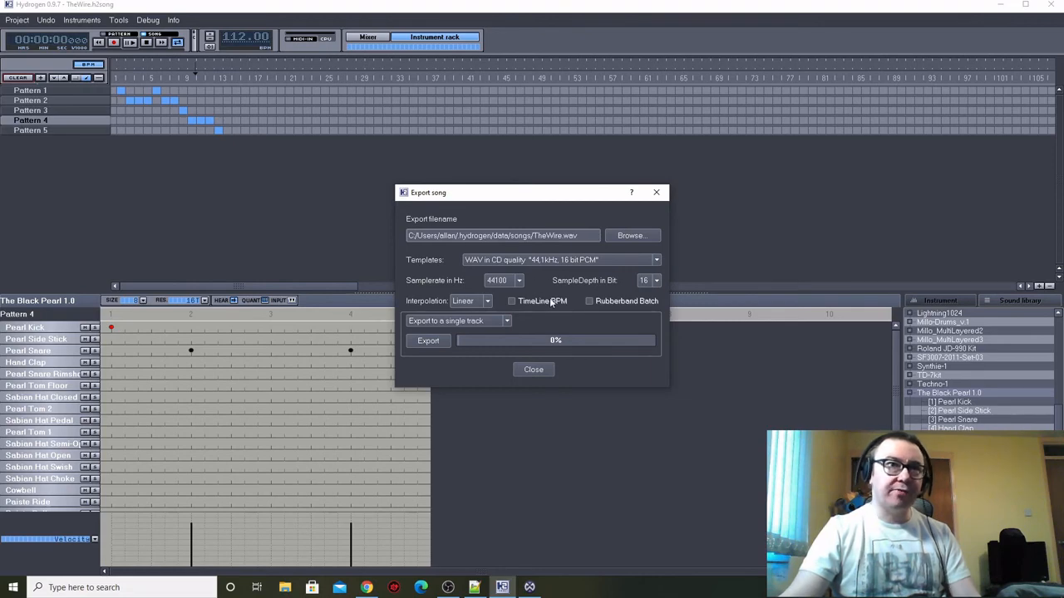
{"action": "left_click", "coordinate": [506, 323]}
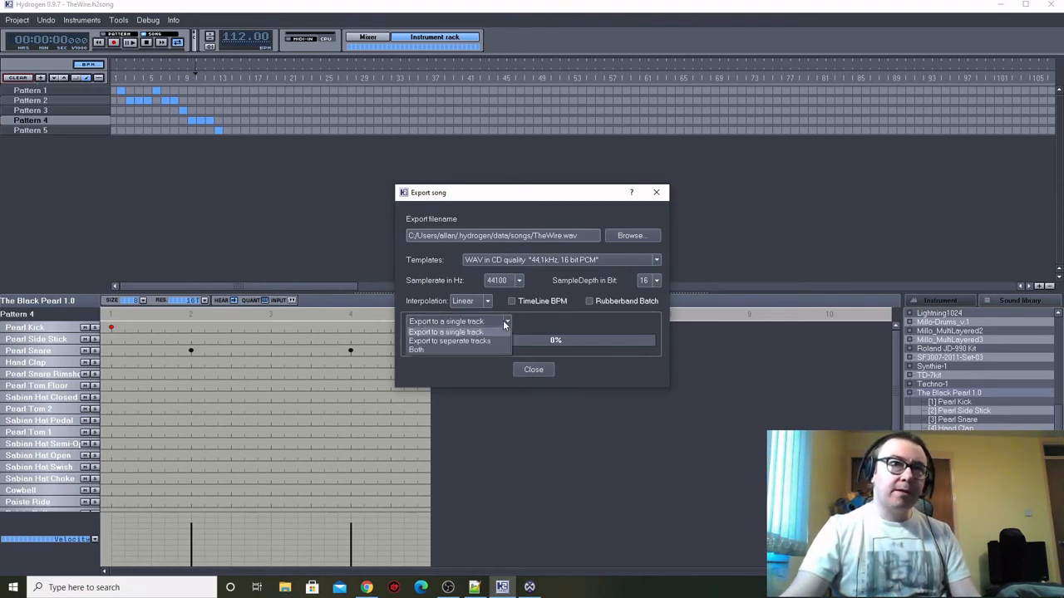
{"action": "left_click", "coordinate": [450, 341]}
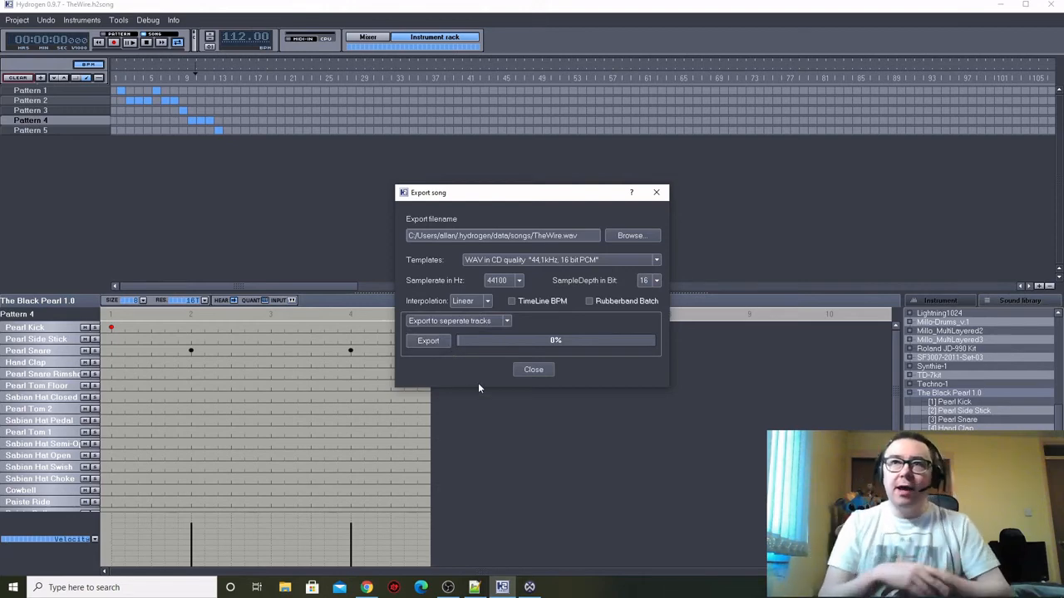
{"action": "left_click", "coordinate": [443, 341]}
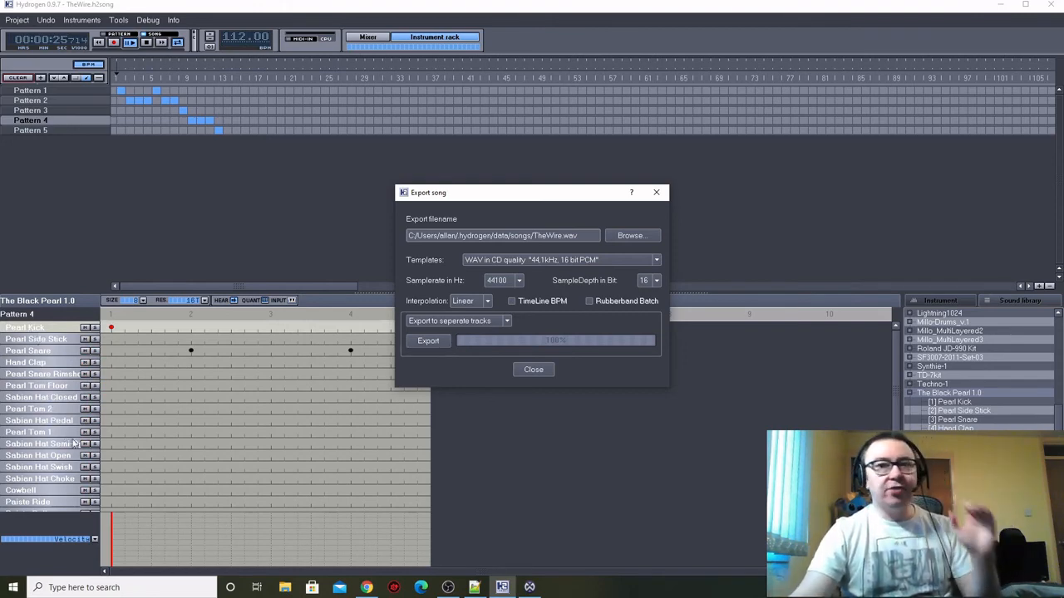
{"action": "left_click", "coordinate": [533, 370]}
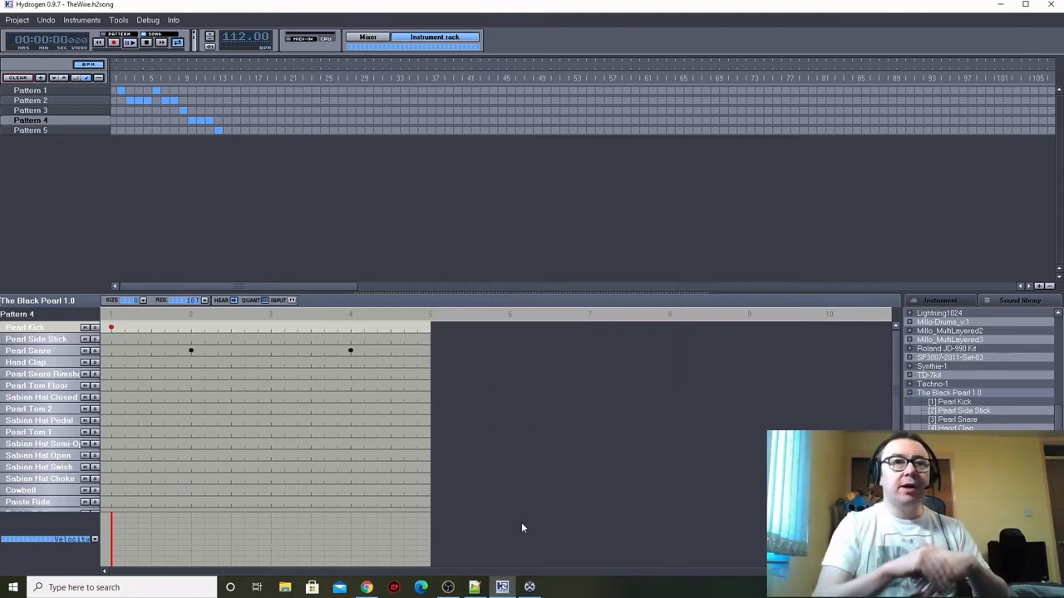
Switch to Waveform, create a project named TheWire in D:\Documents\MySongs from the Default template, and hide its browser.
{"action": "left_click", "coordinate": [527, 585]}
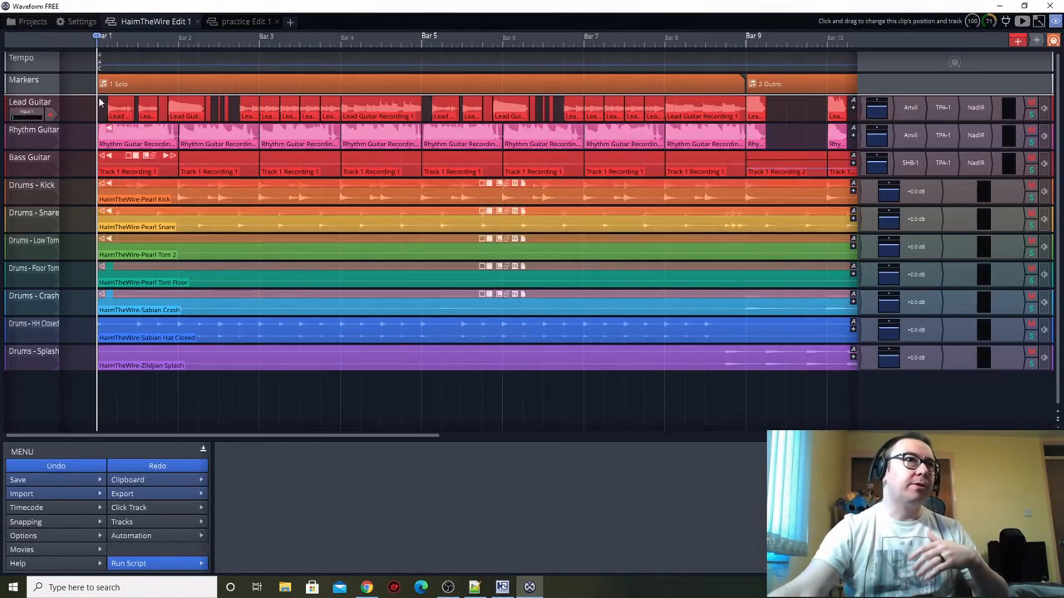
{"action": "left_click", "coordinate": [31, 23]}
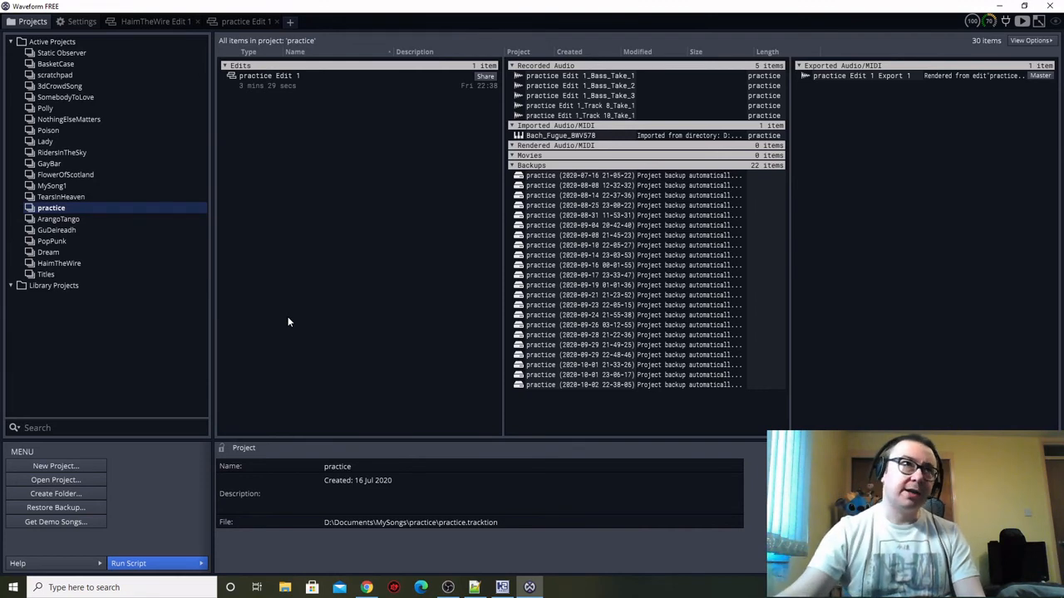
{"action": "left_click", "coordinate": [41, 467]}
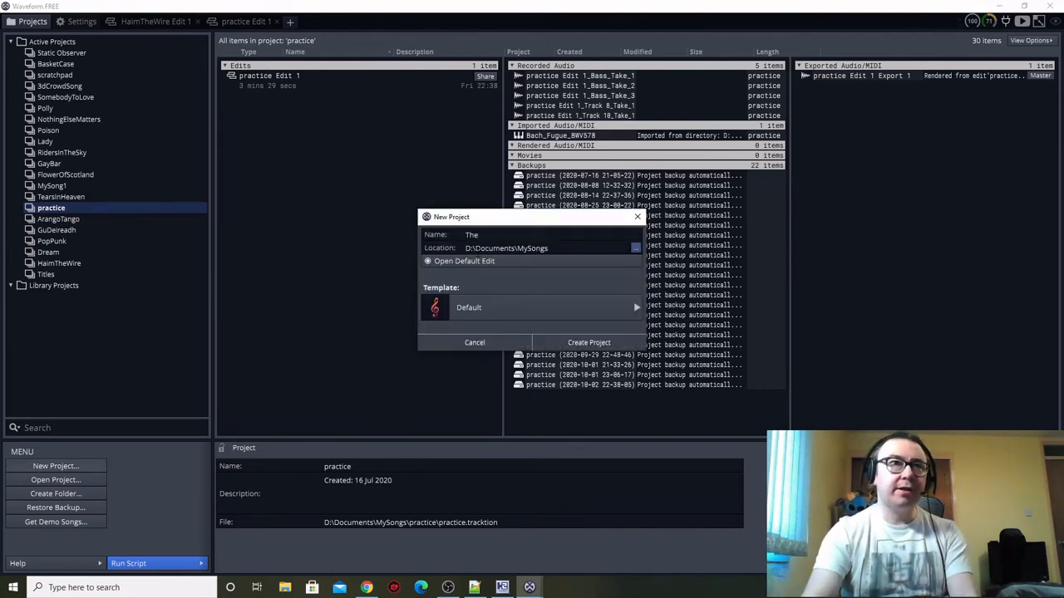
{"action": "left_click", "coordinate": [568, 342]}
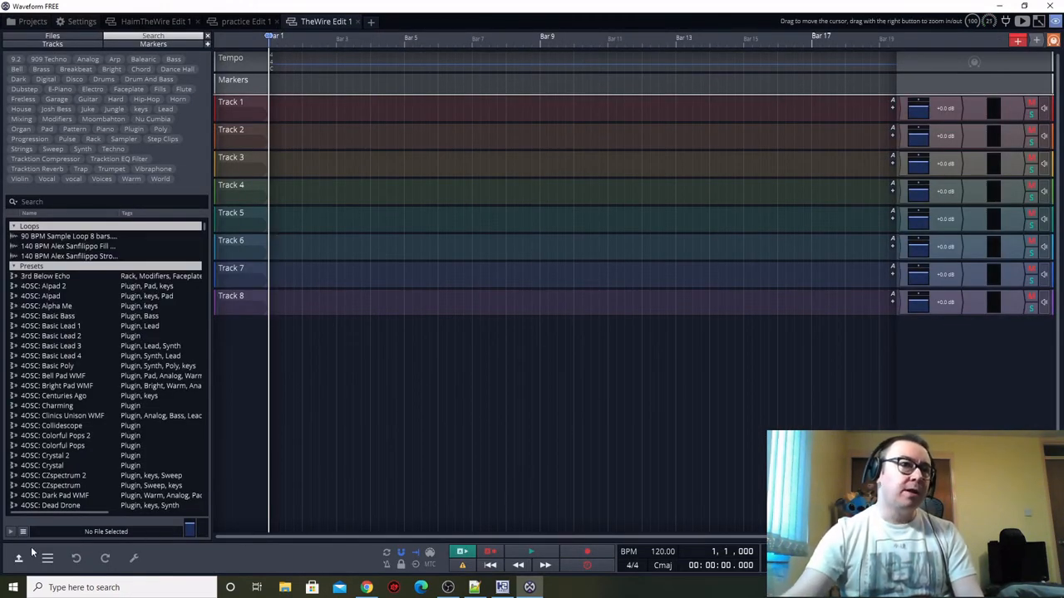
{"action": "left_click", "coordinate": [208, 37]}
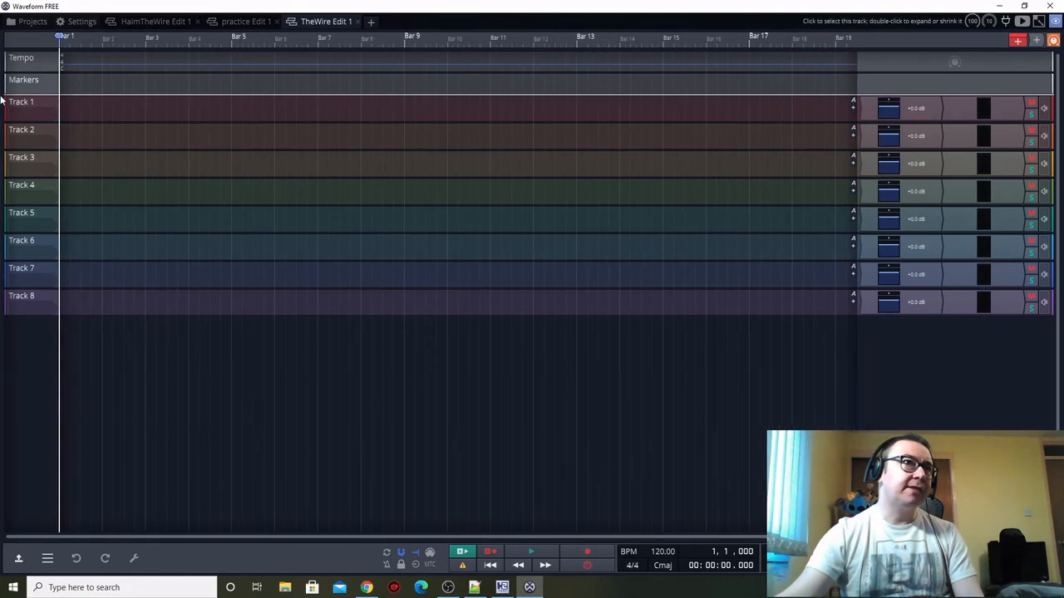
Import TheWire-Zildjian Splash.wav onto Track 8 at bar 1, copying the file into the project folder.
{"action": "left_click", "coordinate": [28, 557]}
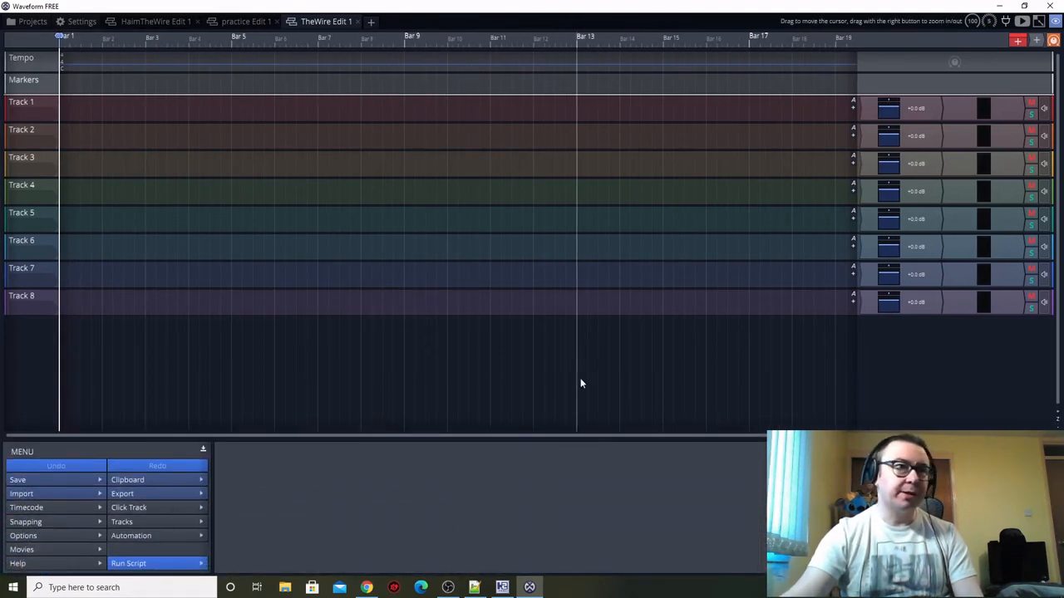
{"action": "left_click", "coordinate": [26, 298]}
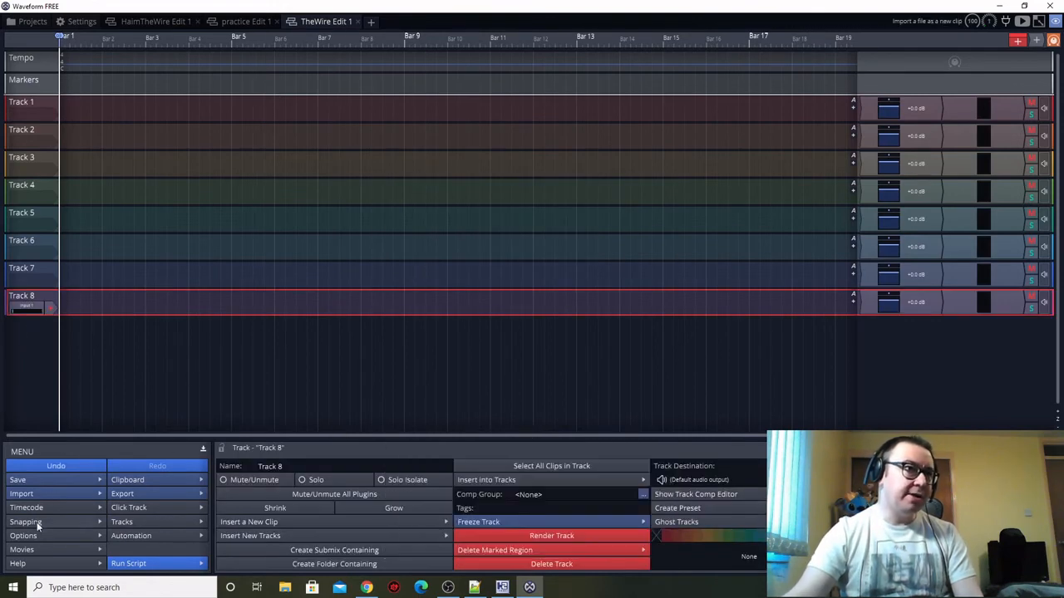
{"action": "left_click", "coordinate": [26, 494]}
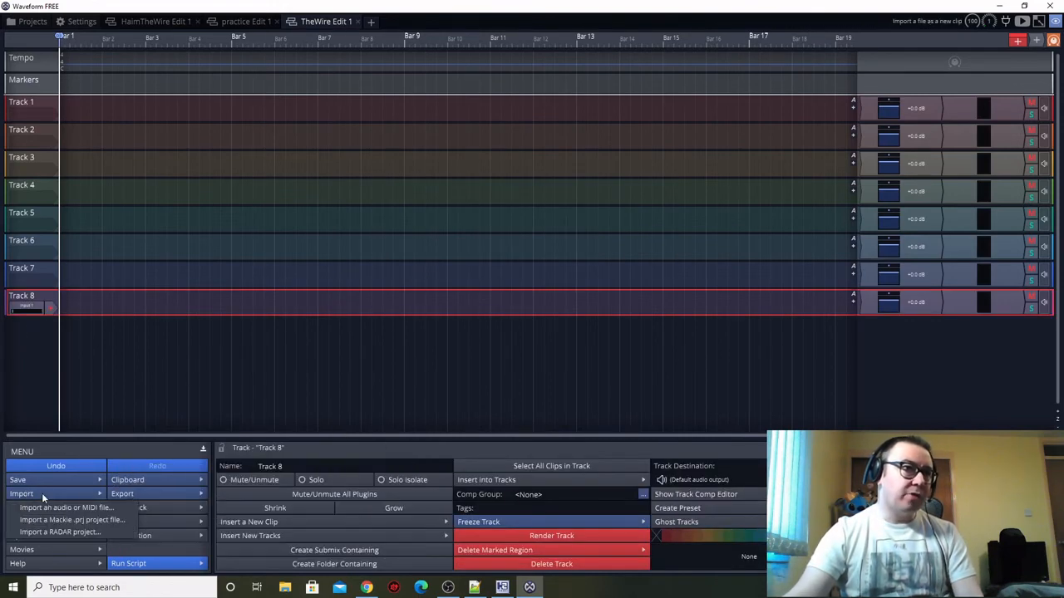
{"action": "left_click", "coordinate": [34, 512]}
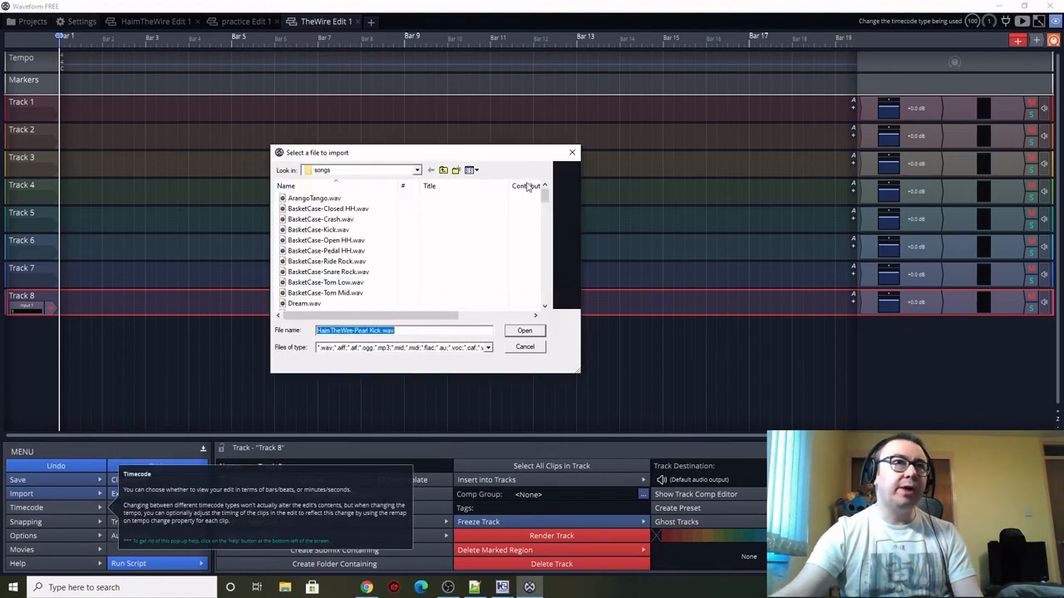
{"action": "scroll", "coordinate": [418, 271], "scroll_direction": "down", "scroll_amount": 8}
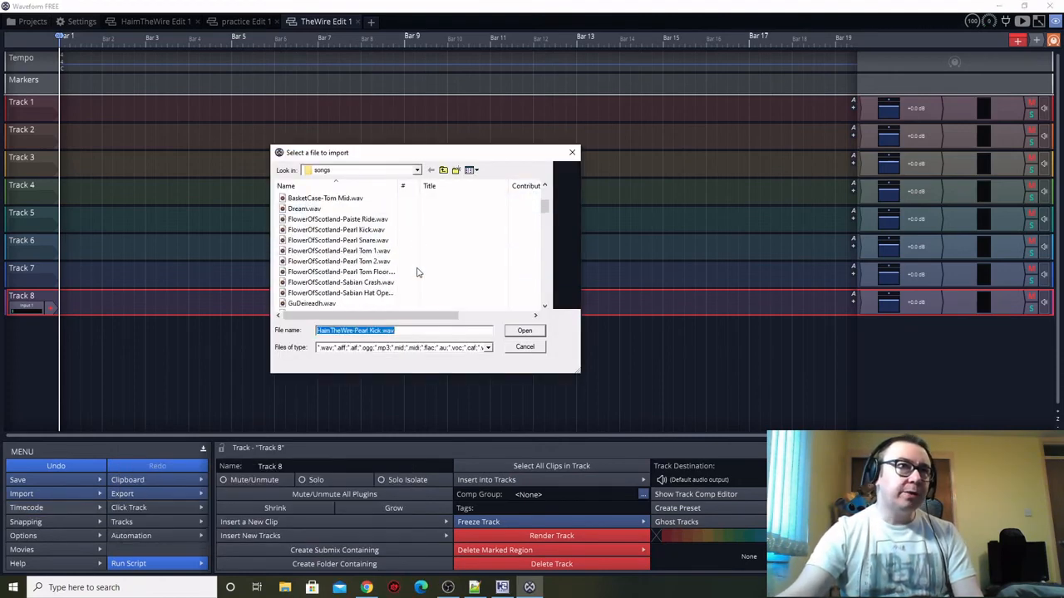
{"action": "scroll", "coordinate": [418, 271], "scroll_direction": "down", "scroll_amount": 10}
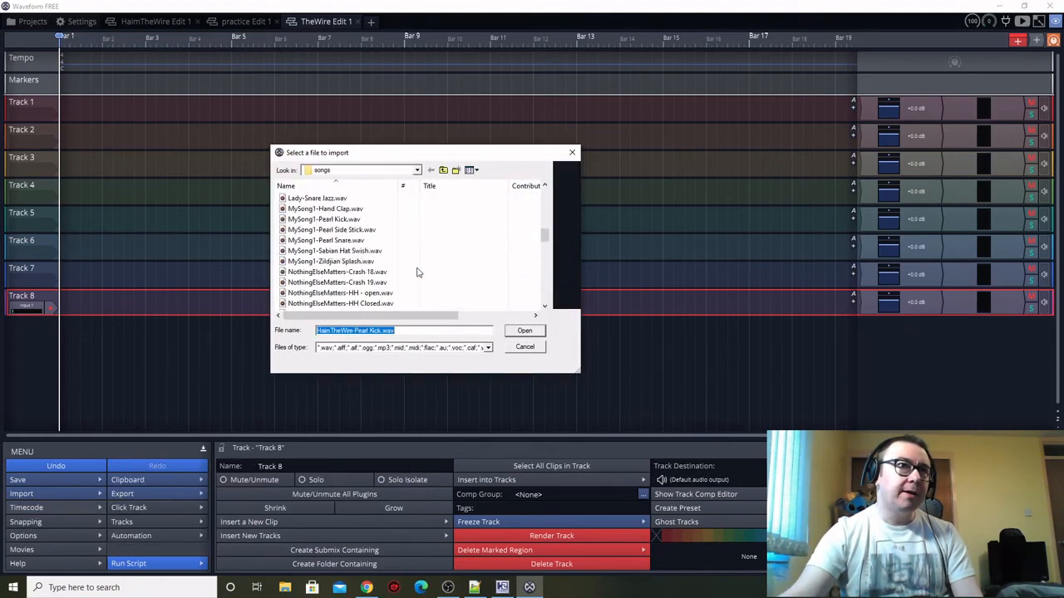
{"action": "scroll", "coordinate": [418, 269], "scroll_direction": "down", "scroll_amount": 10}
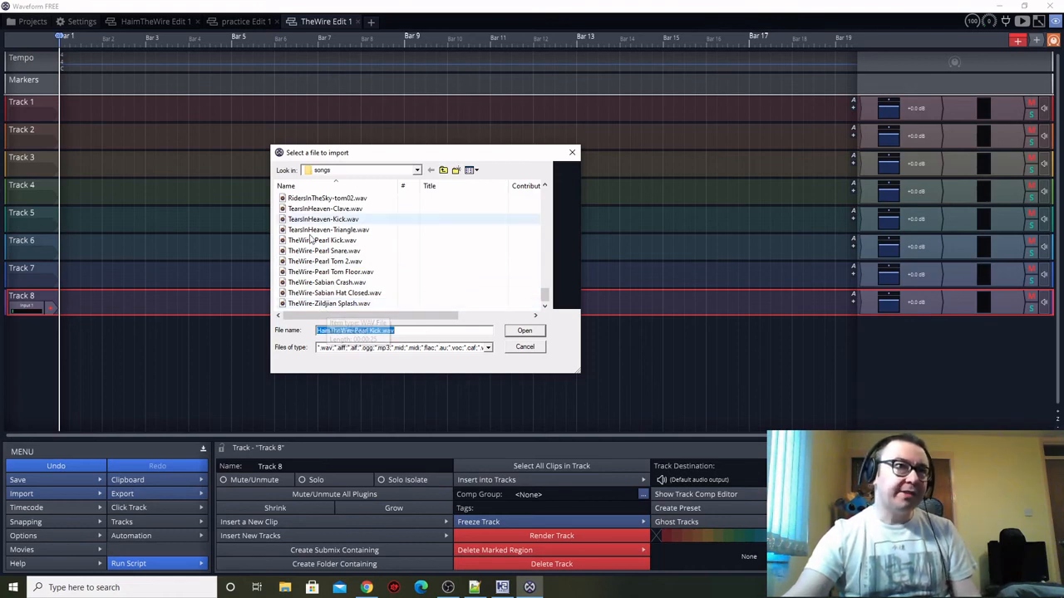
{"action": "left_click", "coordinate": [328, 304]}
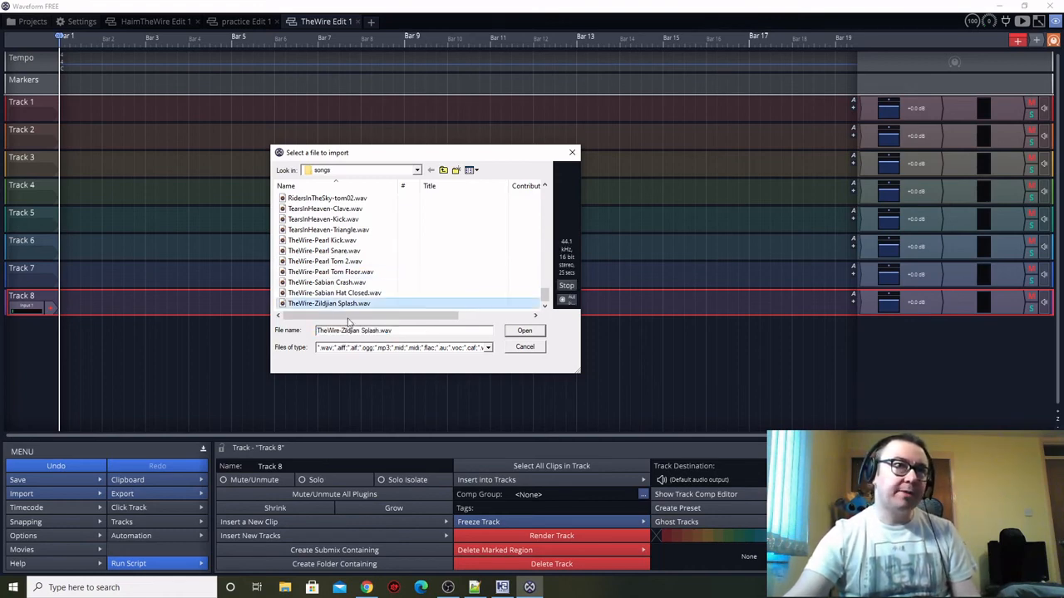
{"action": "left_click", "coordinate": [523, 331]}
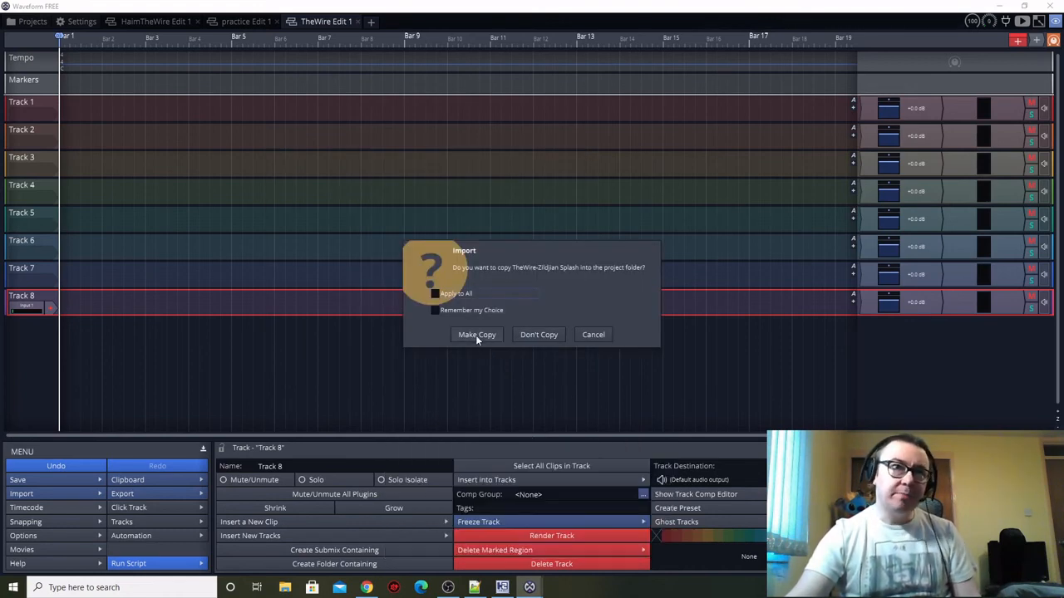
{"action": "left_click", "coordinate": [477, 335]}
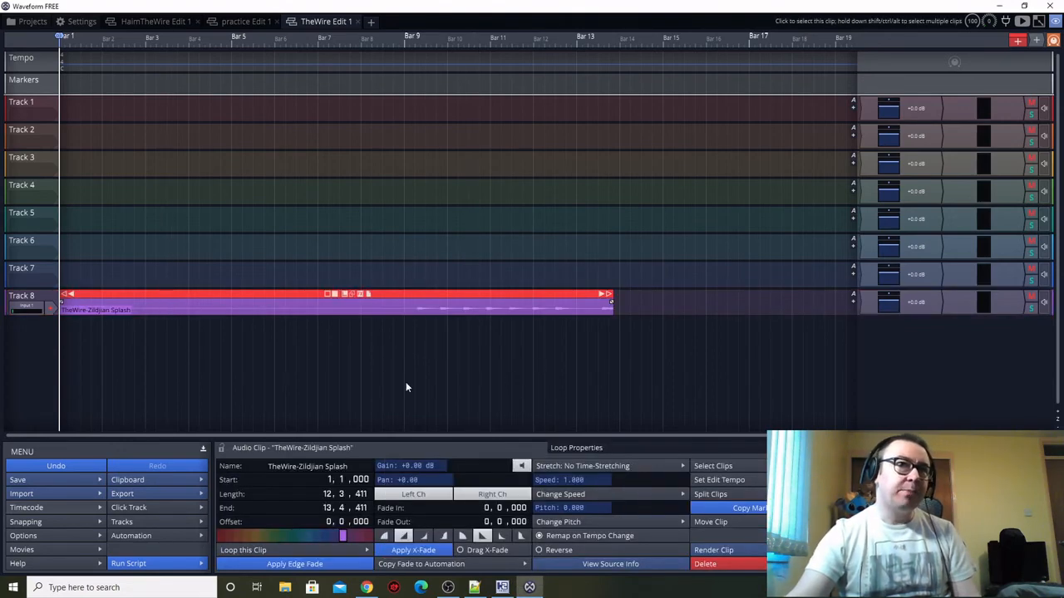
Rename Track 8, which holds the Zildjian Splash clip, to "Drums - Splash".
{"action": "left_click", "coordinate": [32, 296]}
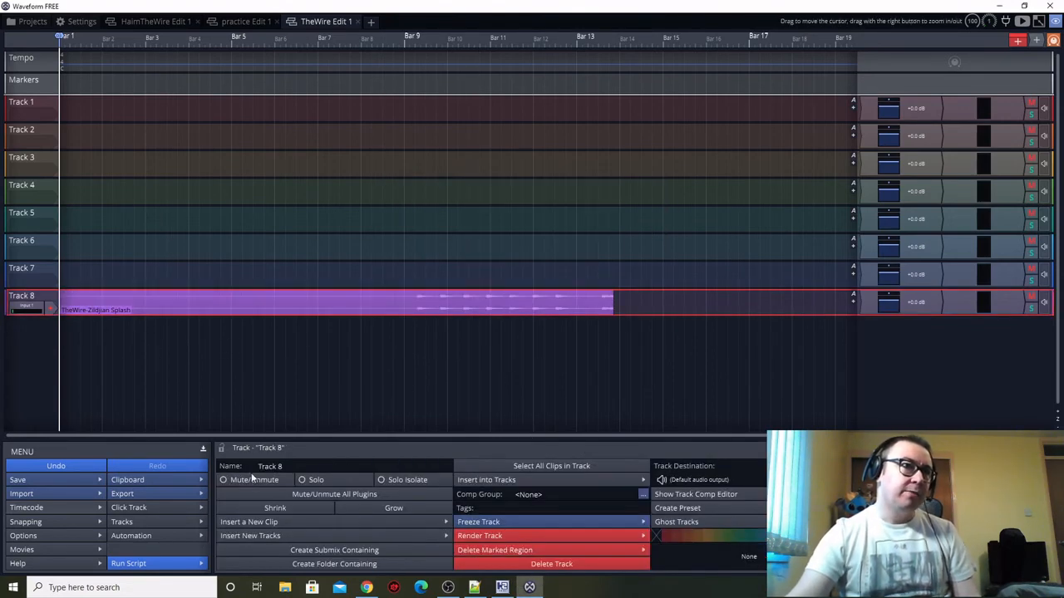
{"action": "type", "text": "Dr"}
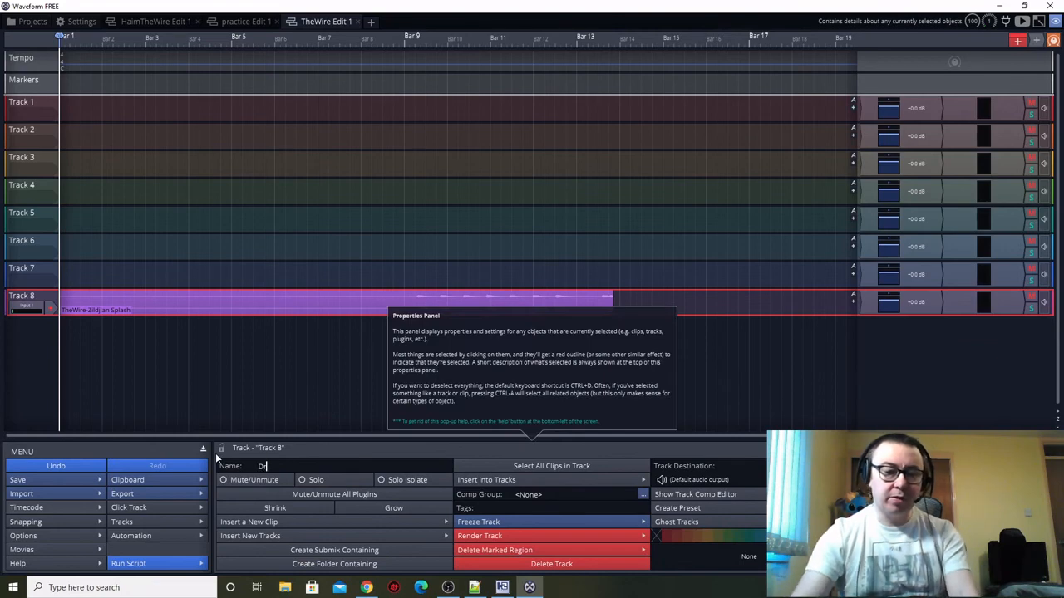
{"action": "type", "text": "ums -"}
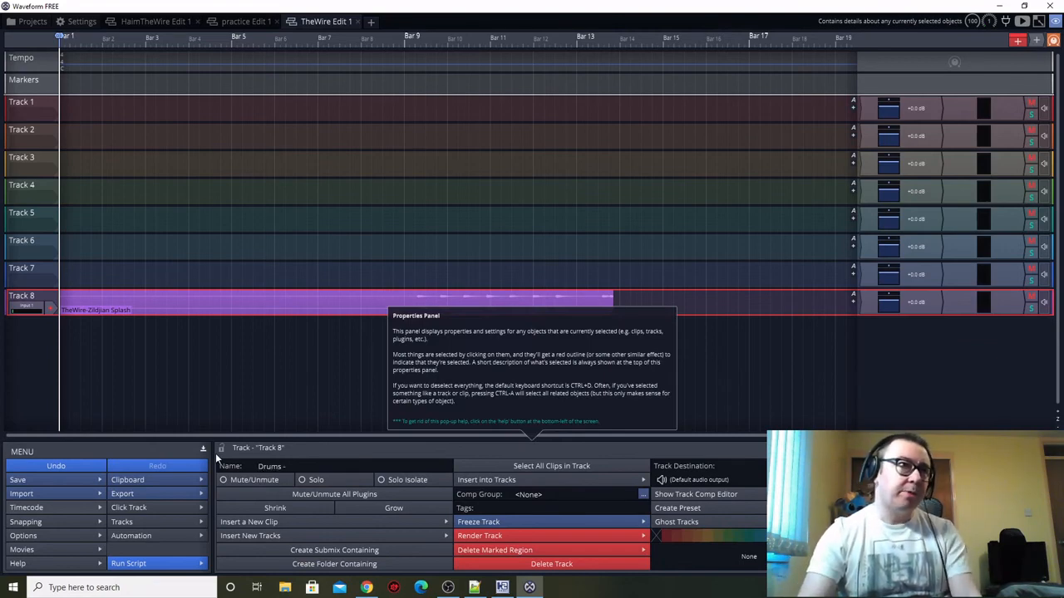
{"action": "type", "text": " Splash"}
{"action": "key", "text": "Return"}
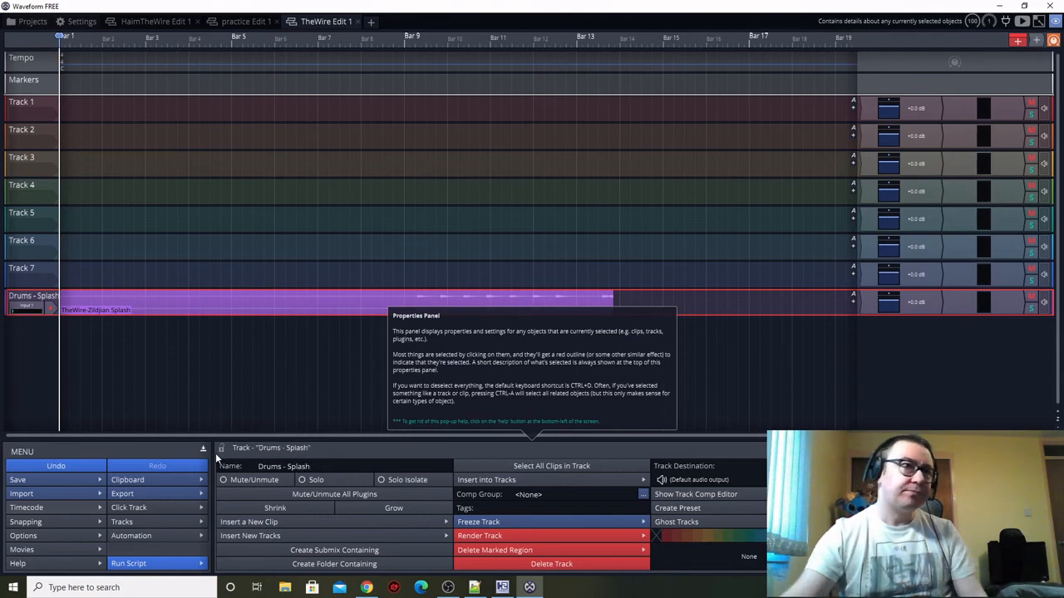
Import TheWire-Sabian Hat Closed.wav onto Track 7, copying the file into the project folder.
{"action": "left_click", "coordinate": [35, 277]}
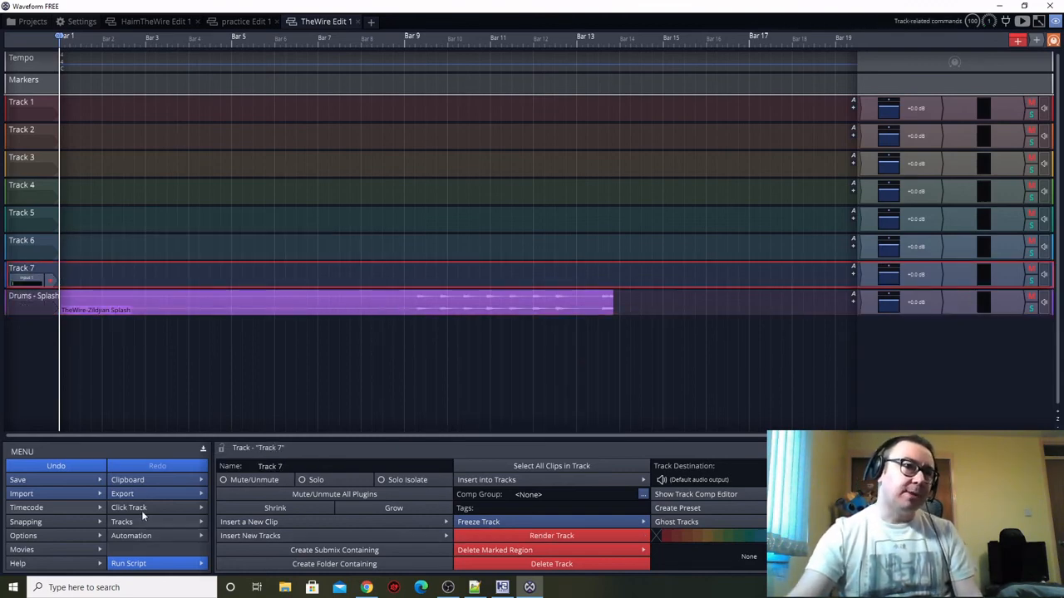
{"action": "left_click", "coordinate": [21, 494]}
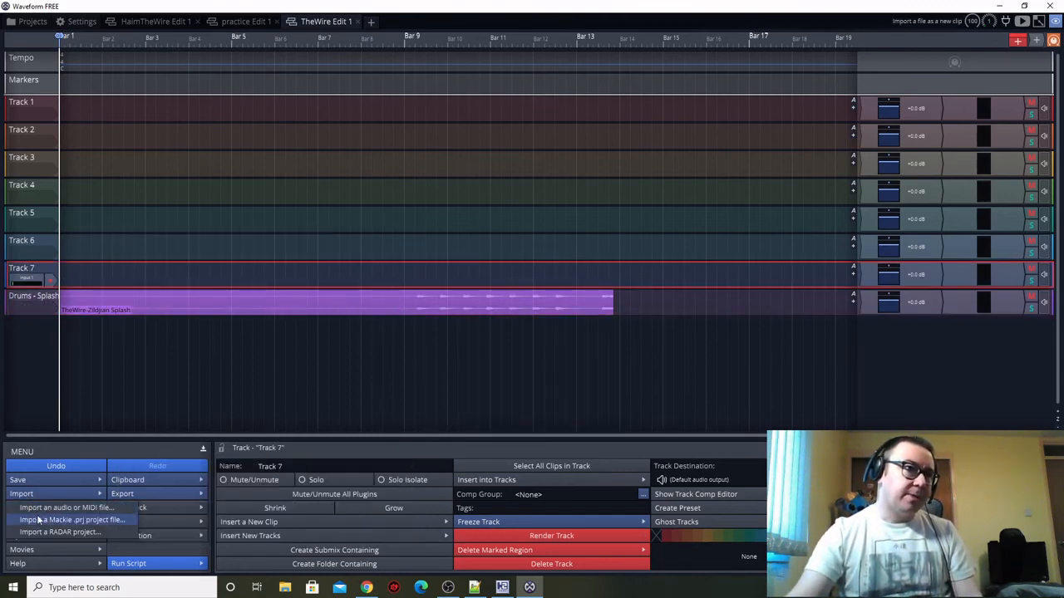
{"action": "left_click", "coordinate": [38, 509]}
{"action": "scroll", "coordinate": [399, 297], "scroll_direction": "down", "scroll_amount": 12}
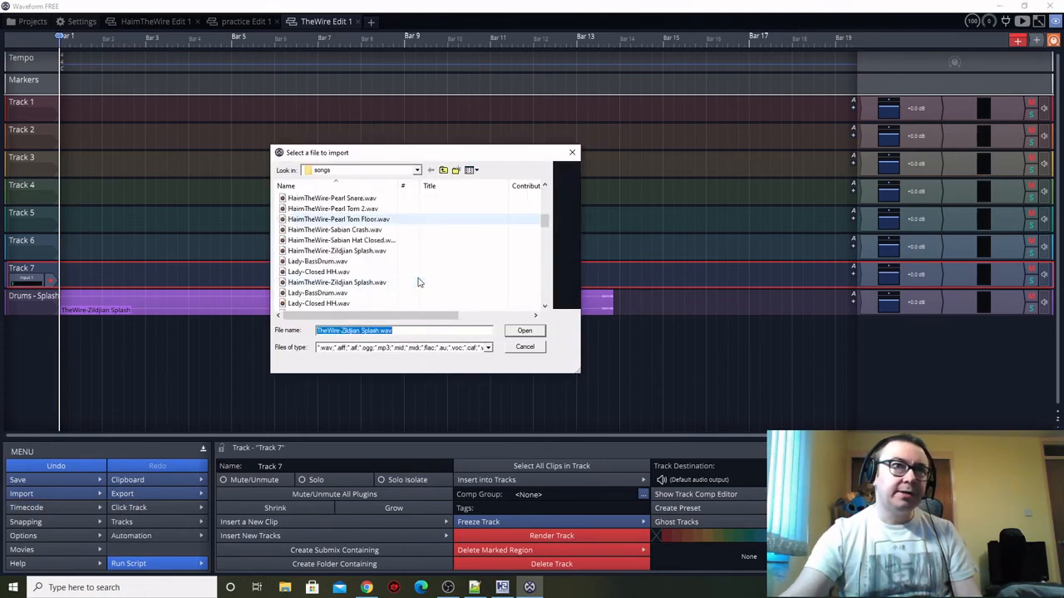
{"action": "left_click", "coordinate": [340, 292]}
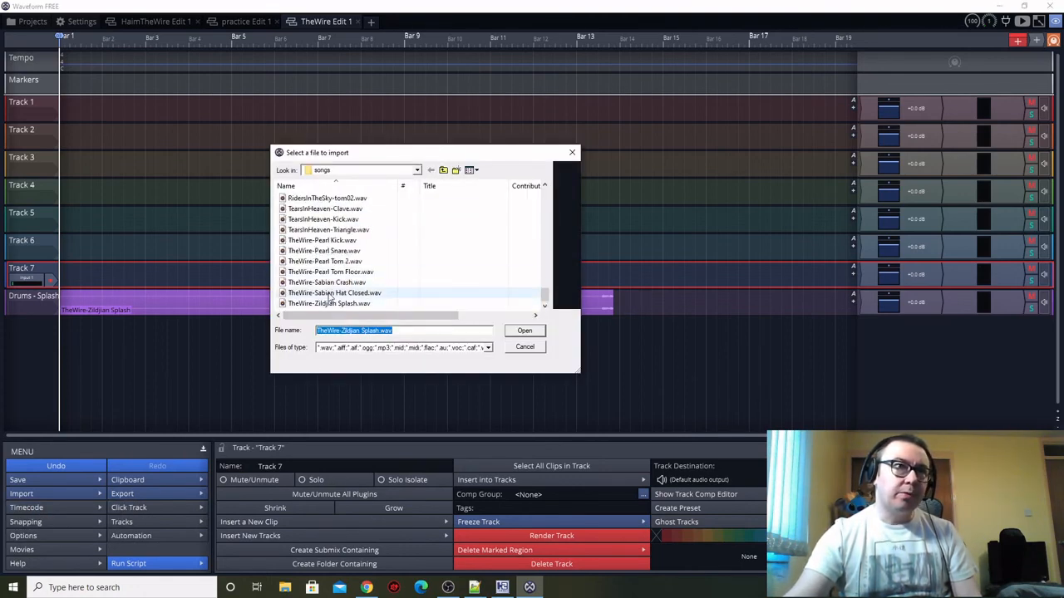
{"action": "left_click", "coordinate": [524, 333]}
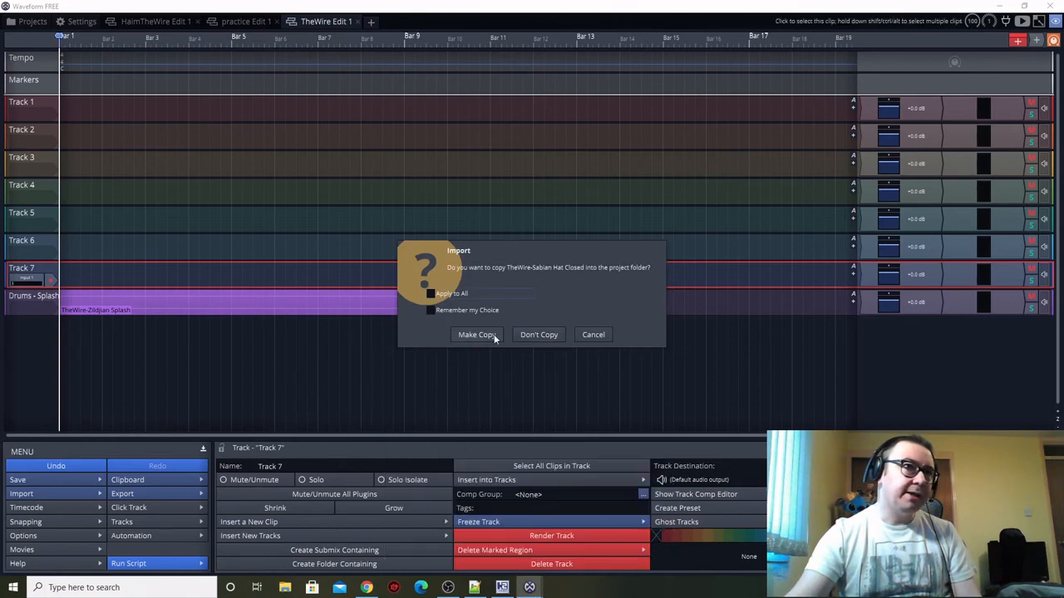
{"action": "left_click", "coordinate": [489, 335]}
Rename Track 7, which holds the Sabian Hat Closed clip, to "Drums - HH".
{"action": "left_click", "coordinate": [25, 279]}
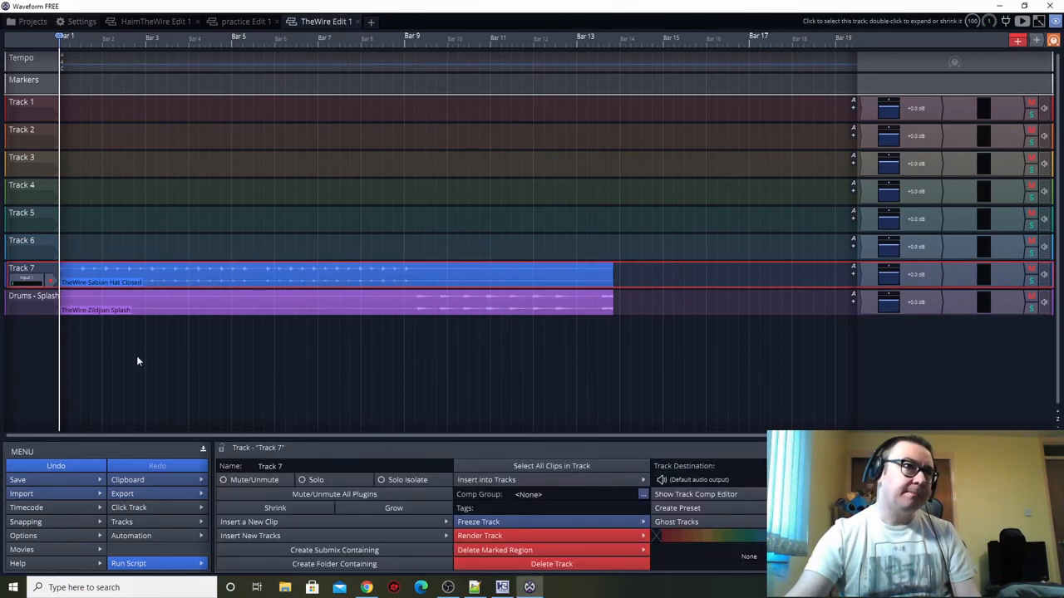
{"action": "left_click", "coordinate": [236, 462]}
{"action": "type", "text": "Drums -"}
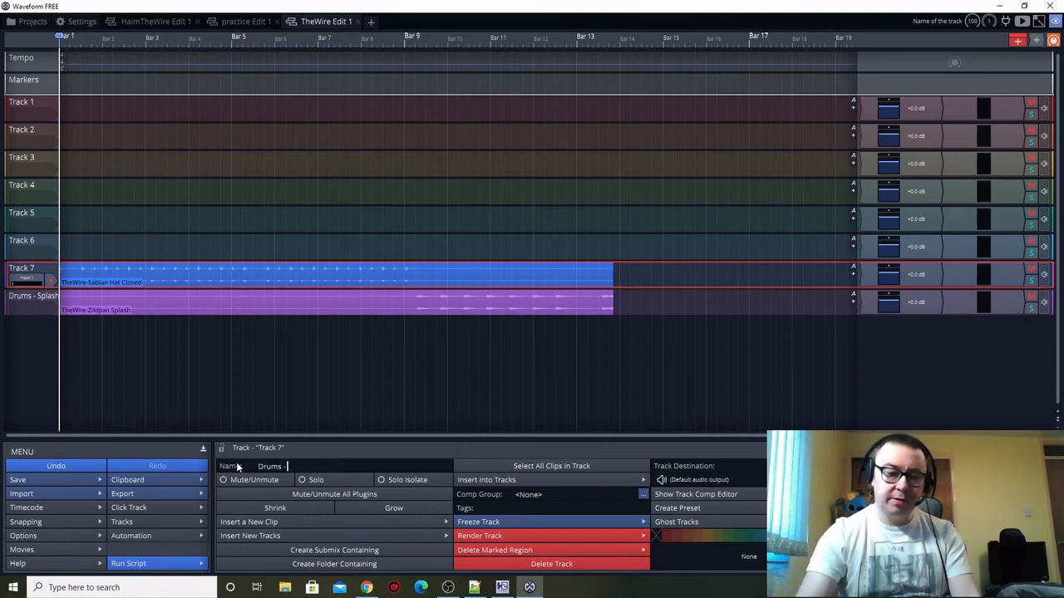
{"action": "type", "text": " HH"}
{"action": "key", "text": "Return"}
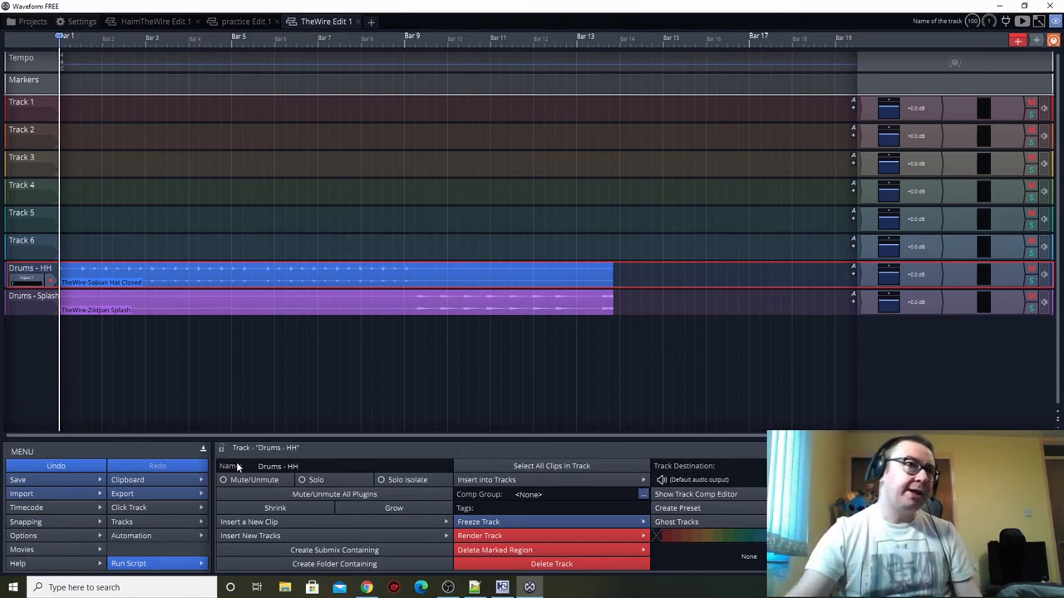
Import TheWire-Sabian Crash.wav onto Track 6, copying the file into the project folder.
{"action": "left_click", "coordinate": [38, 243]}
{"action": "left_click", "coordinate": [40, 494]}
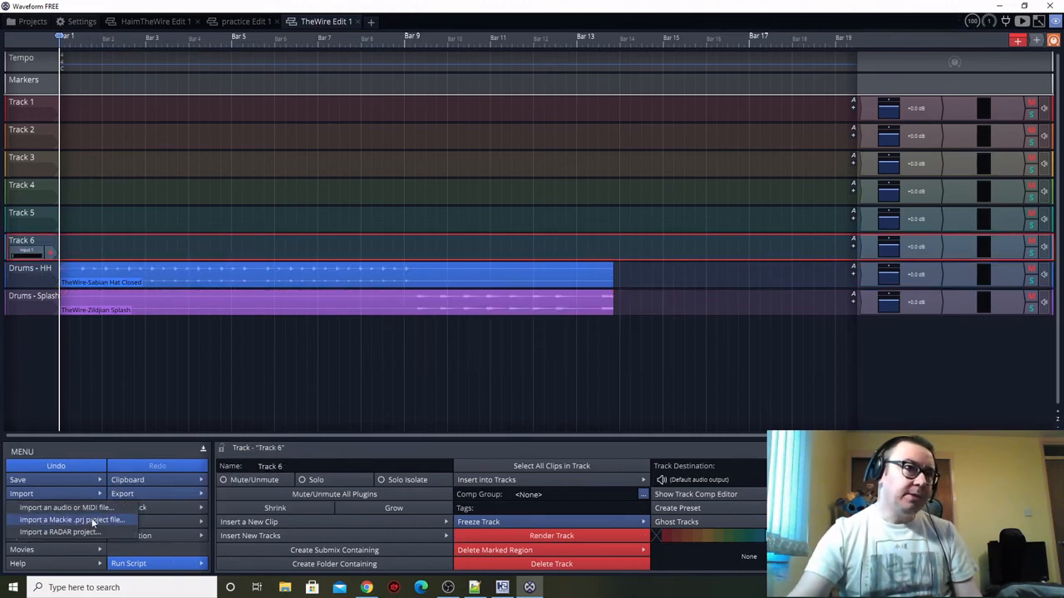
{"action": "left_click", "coordinate": [83, 508]}
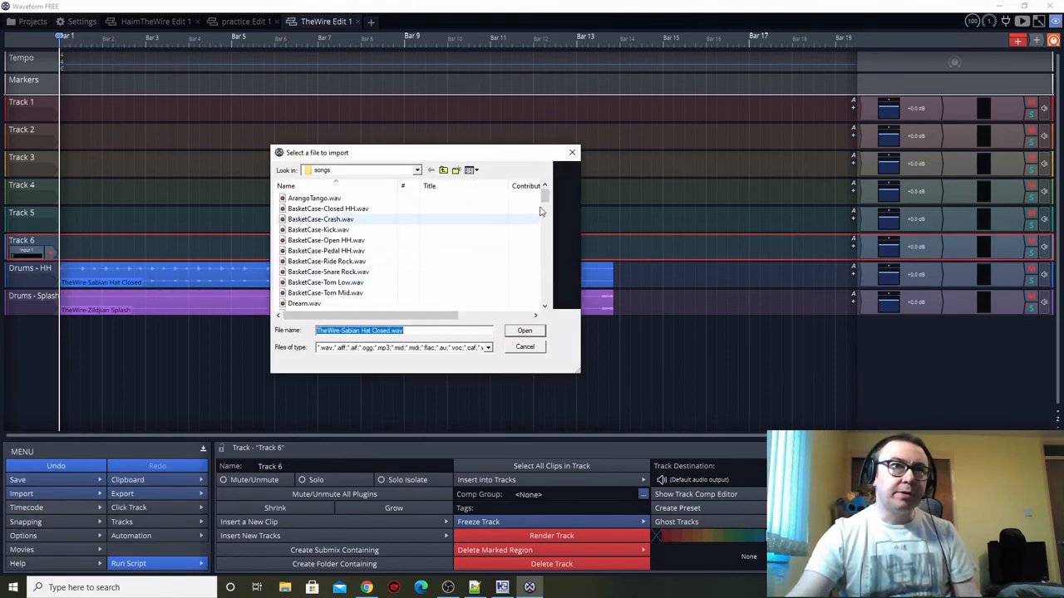
{"action": "left_click_drag", "start_coordinate": [545, 195], "coordinate": [544, 305]}
{"action": "left_click", "coordinate": [316, 283]}
{"action": "left_click", "coordinate": [525, 331]}
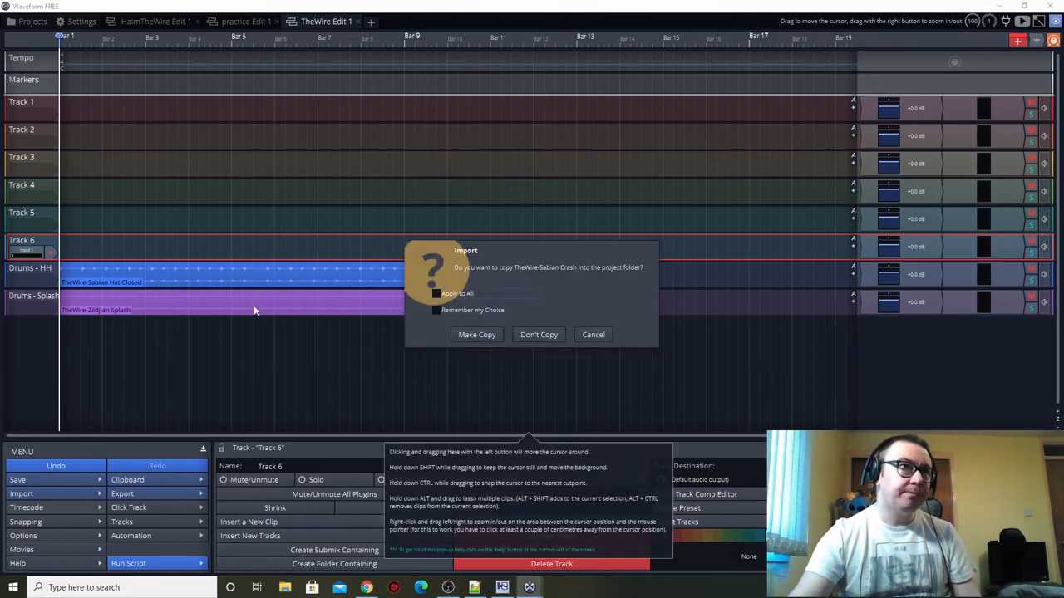
{"action": "left_click", "coordinate": [472, 335]}
Rename Track 6, which holds the Sabian Crash clip, to "Drums - Crash".
{"action": "left_click", "coordinate": [38, 244]}
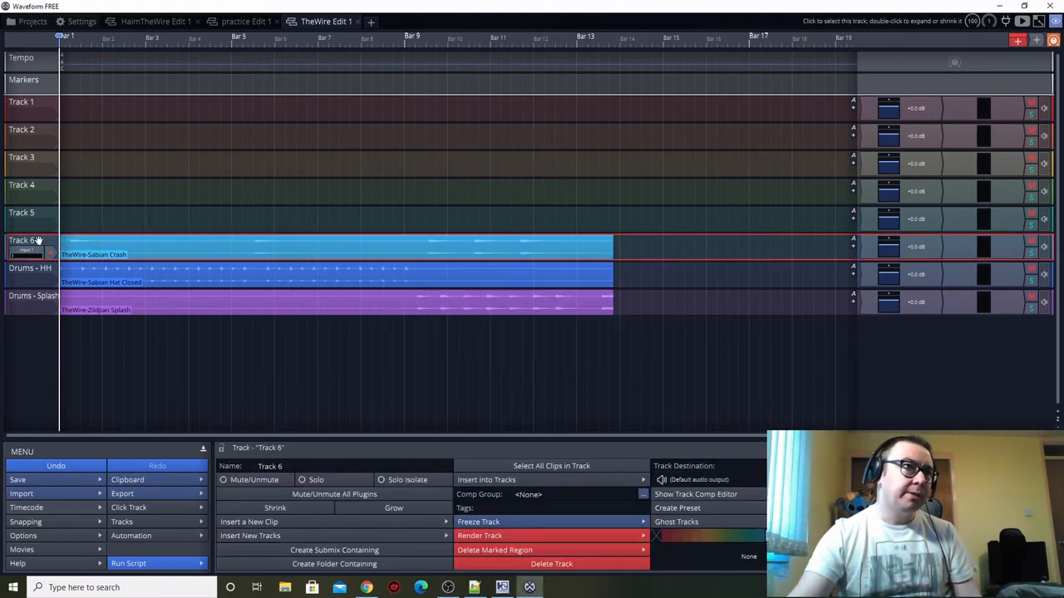
{"action": "left_click_drag", "start_coordinate": [287, 467], "coordinate": [234, 451]}
{"action": "type", "text": "Drums - "}
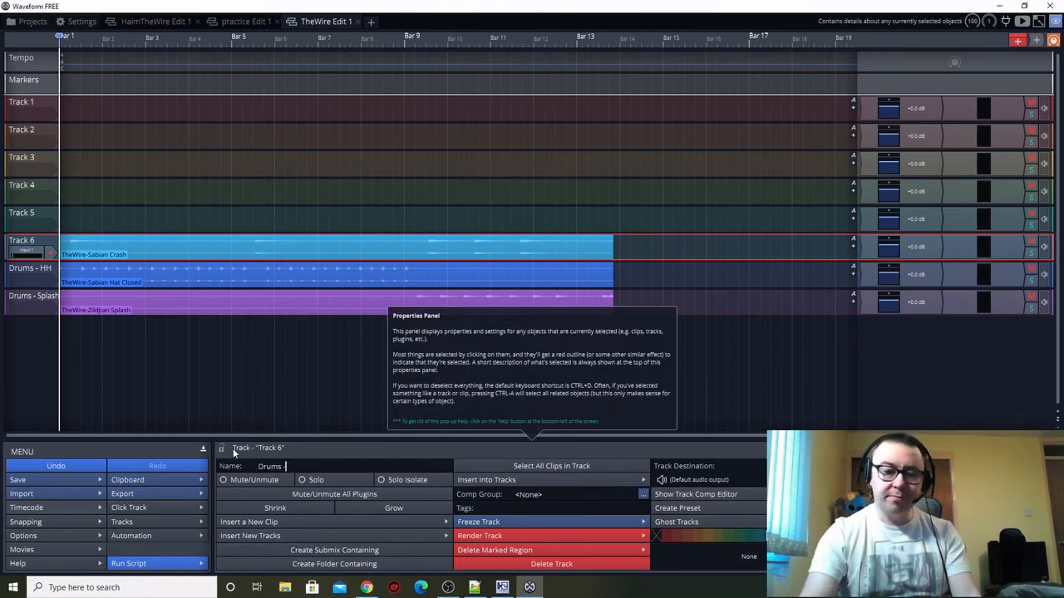
{"action": "type", "text": "Crash"}
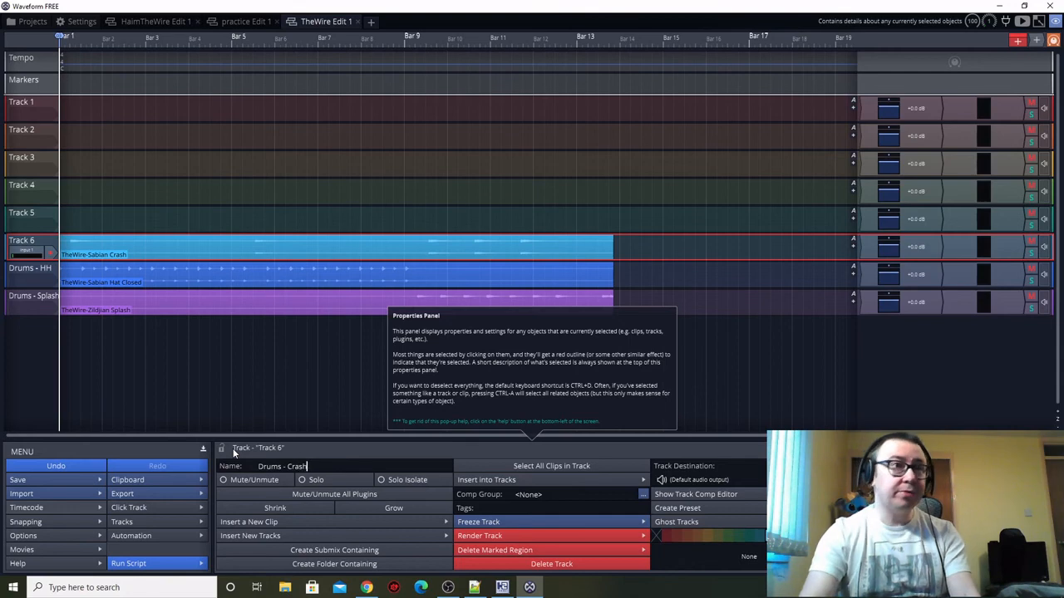
{"action": "key", "text": "Return"}
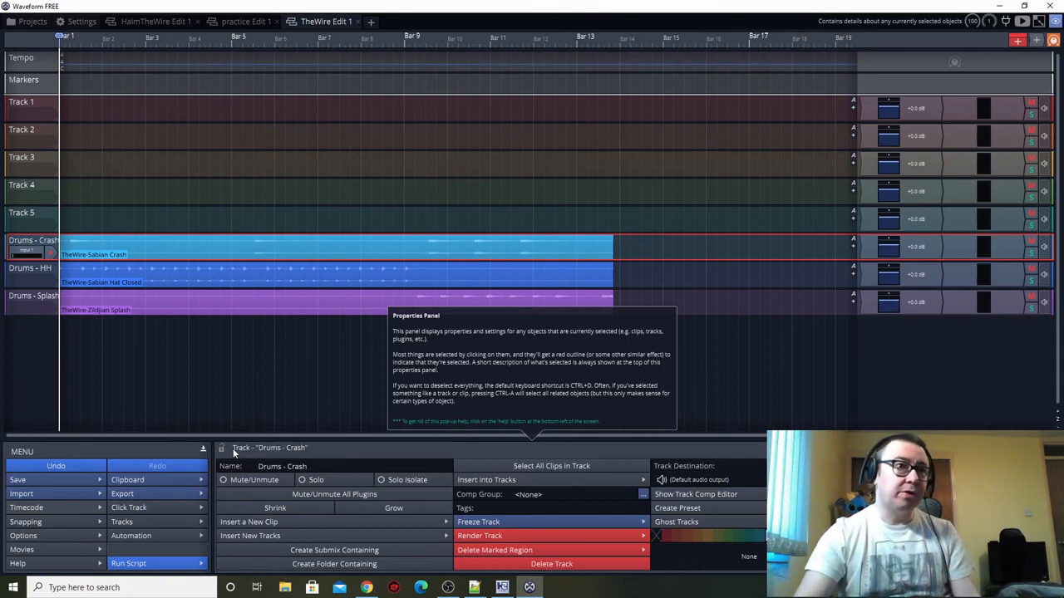
Import TheWire-Pearl Tom Floor.wav onto Track 5, copying the file into the project folder.
{"action": "left_click", "coordinate": [38, 218]}
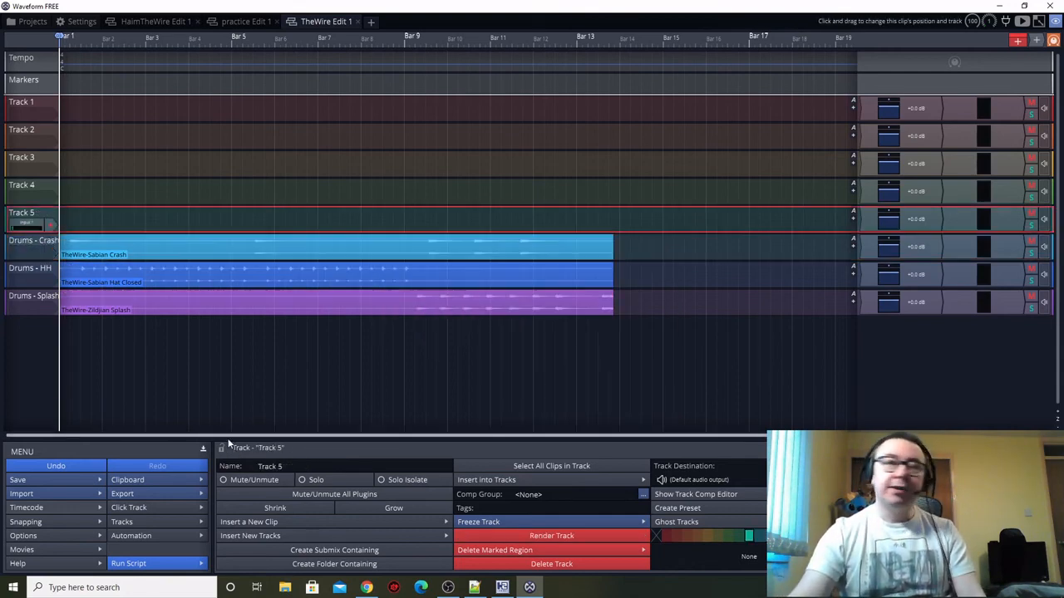
{"action": "left_click", "coordinate": [50, 493]}
{"action": "left_click", "coordinate": [66, 507]}
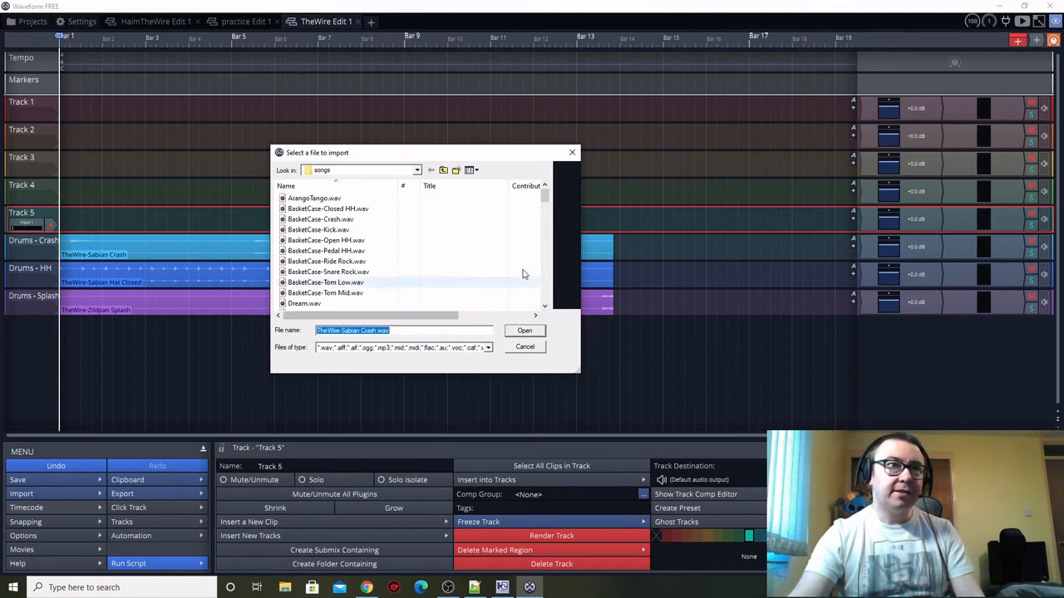
{"action": "scroll", "coordinate": [545, 241], "scroll_direction": "down", "scroll_amount": 3}
{"action": "scroll", "coordinate": [545, 241], "scroll_direction": "down", "scroll_amount": 10}
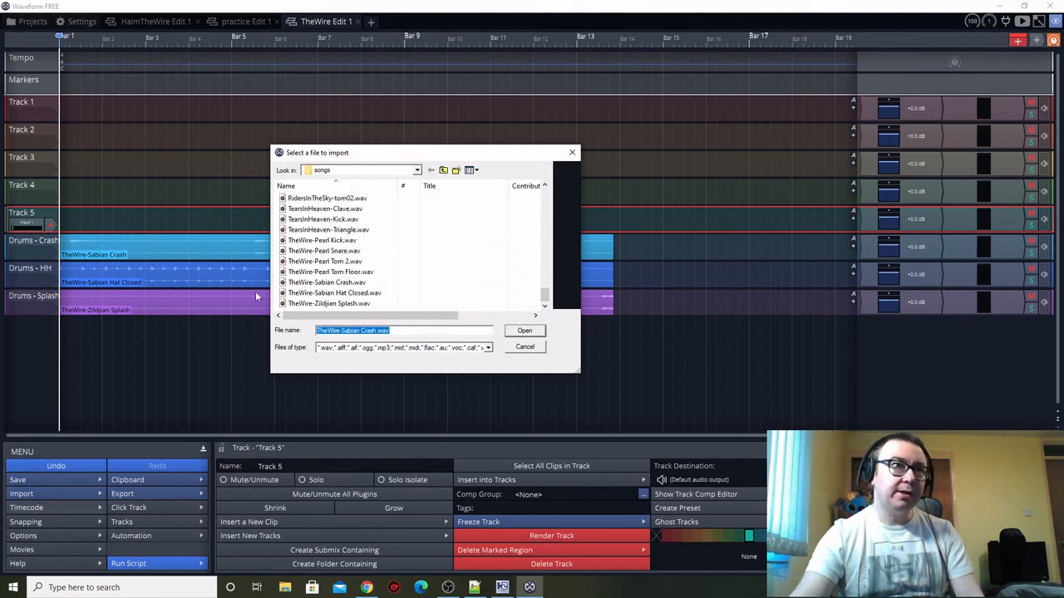
{"action": "left_click", "coordinate": [328, 275]}
{"action": "left_click", "coordinate": [524, 331]}
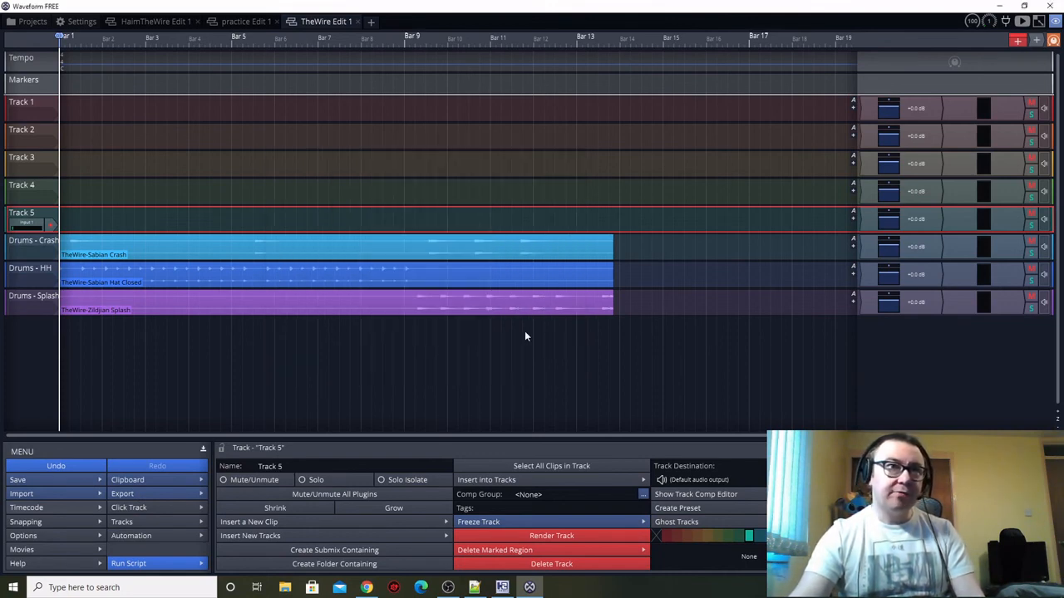
{"action": "left_click", "coordinate": [469, 339]}
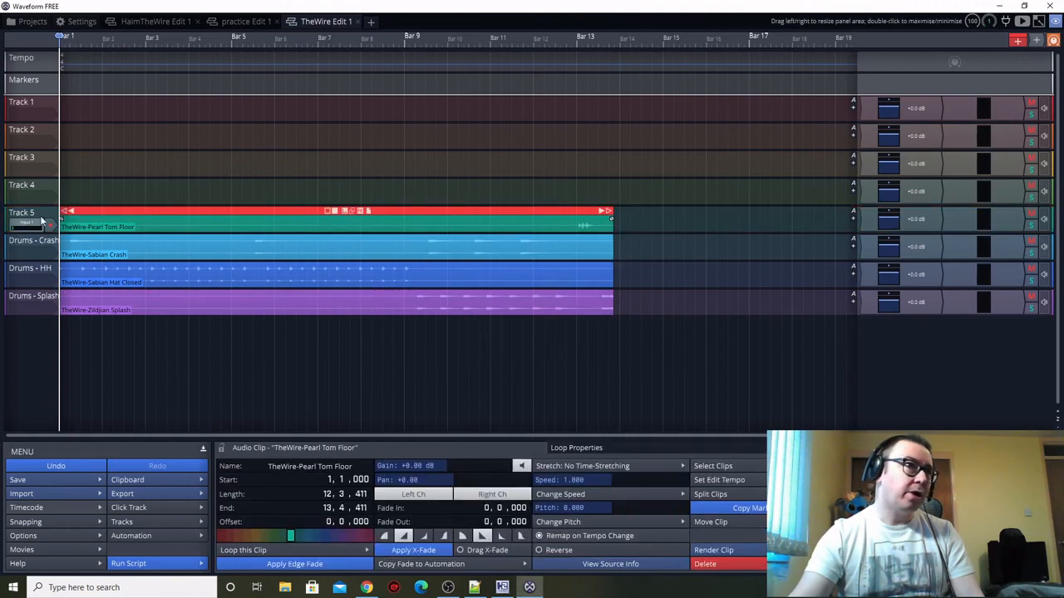
Rename Track 5, which holds the Pearl Tom Floor clip, to "Drums - Floor Tom".
{"action": "left_click", "coordinate": [33, 214]}
{"action": "type", "text": "Drums - Floor Tom"}
{"action": "key", "text": "Return"}
Import TheWire-Pearl Tom 2.wav onto Track 4, copying the file into the project folder.
{"action": "left_click", "coordinate": [24, 188]}
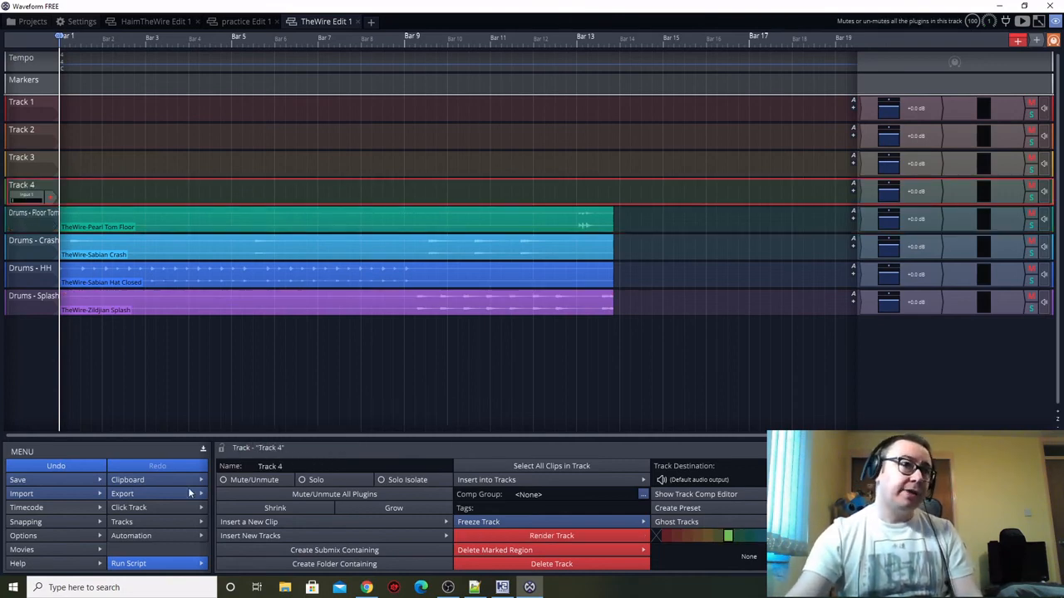
{"action": "left_click", "coordinate": [46, 495]}
{"action": "left_click", "coordinate": [37, 506]}
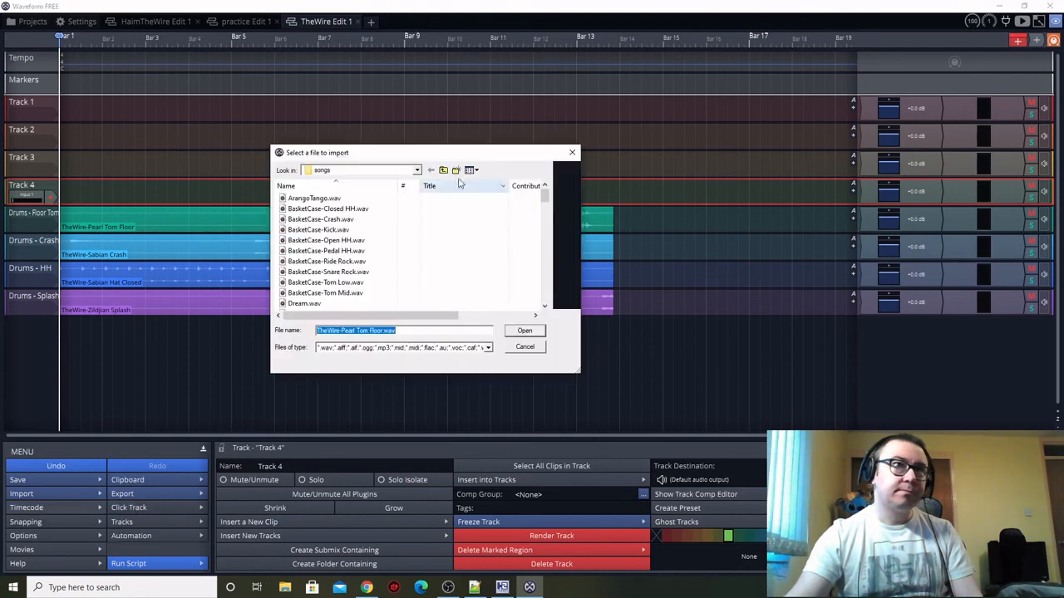
{"action": "left_click_drag", "start_coordinate": [544, 196], "coordinate": [541, 315]}
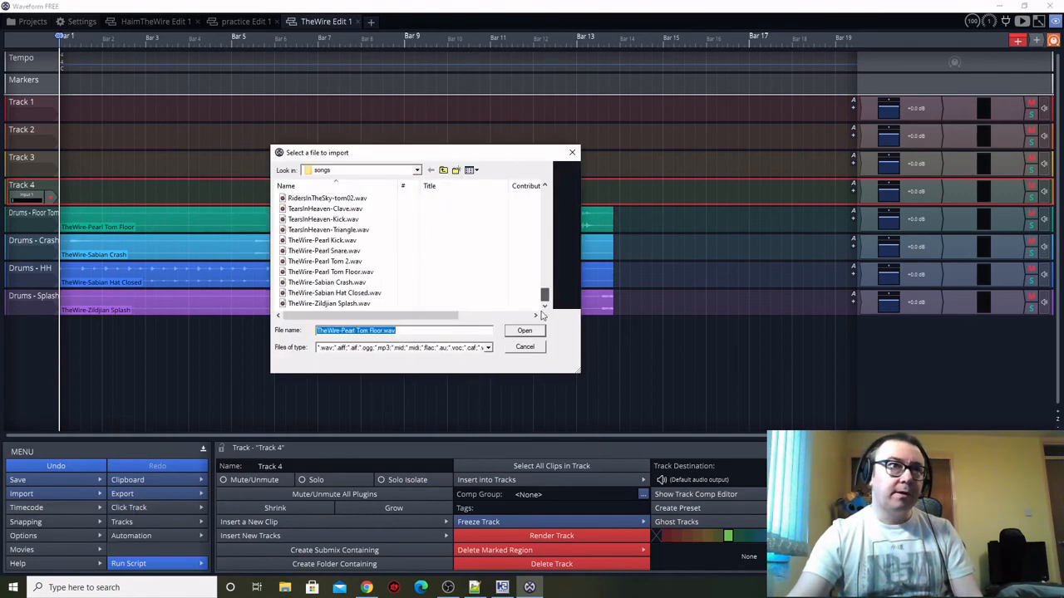
{"action": "left_click", "coordinate": [328, 262]}
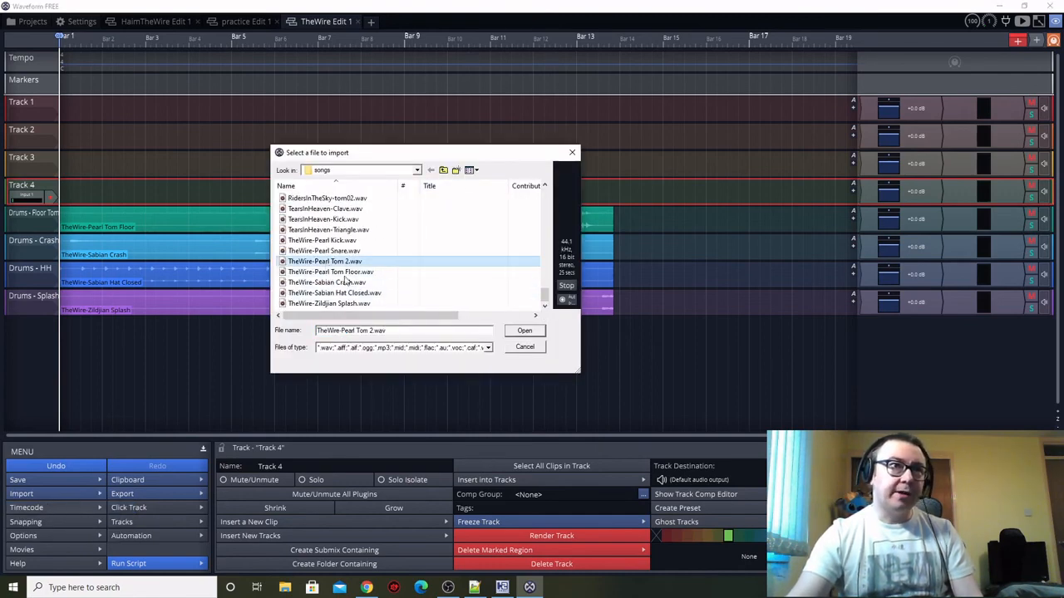
{"action": "left_click", "coordinate": [525, 332]}
{"action": "left_click", "coordinate": [477, 335]}
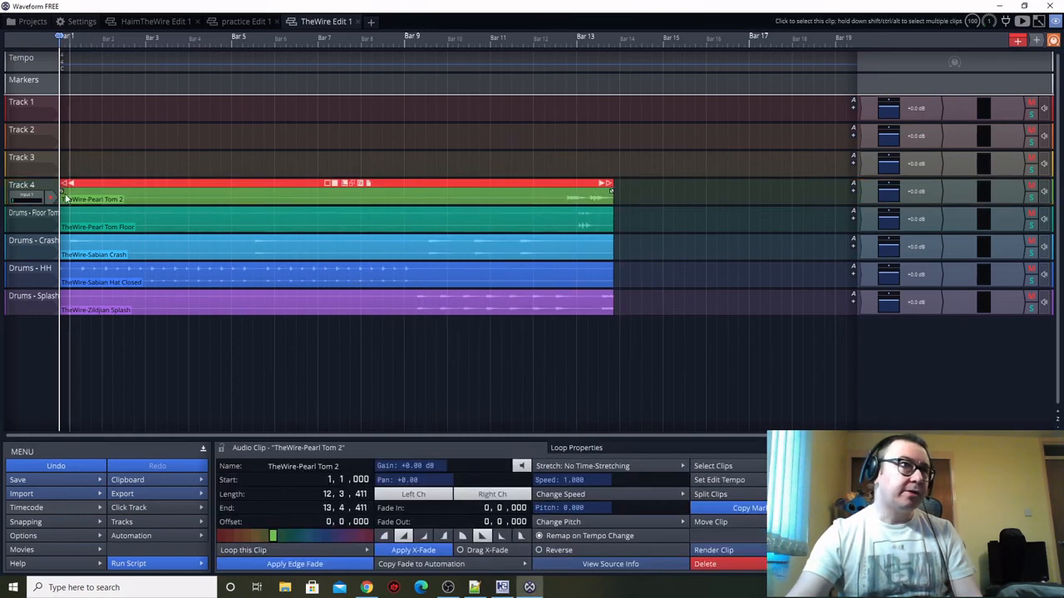
Rename Track 4, which holds the Pearl Tom 2 clip, to "Drums - Low Tom".
{"action": "left_click", "coordinate": [33, 190]}
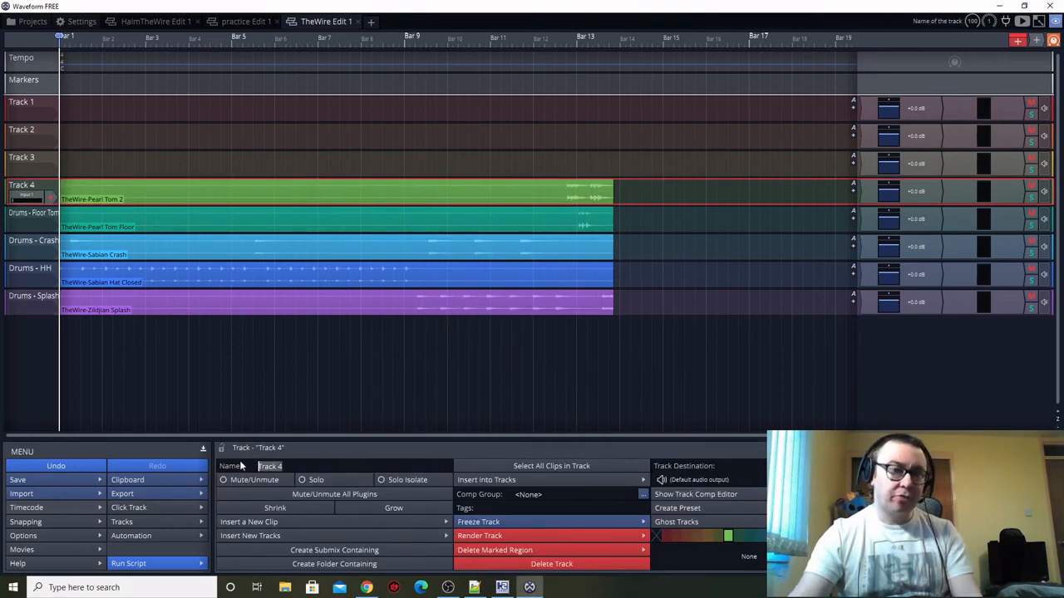
{"action": "type", "text": "Drums - Low Tom"}
{"action": "key", "text": "Return"}
Import TheWire-Pearl Snare.wav onto Track 3, copying the file into the project folder.
{"action": "left_click", "coordinate": [43, 157]}
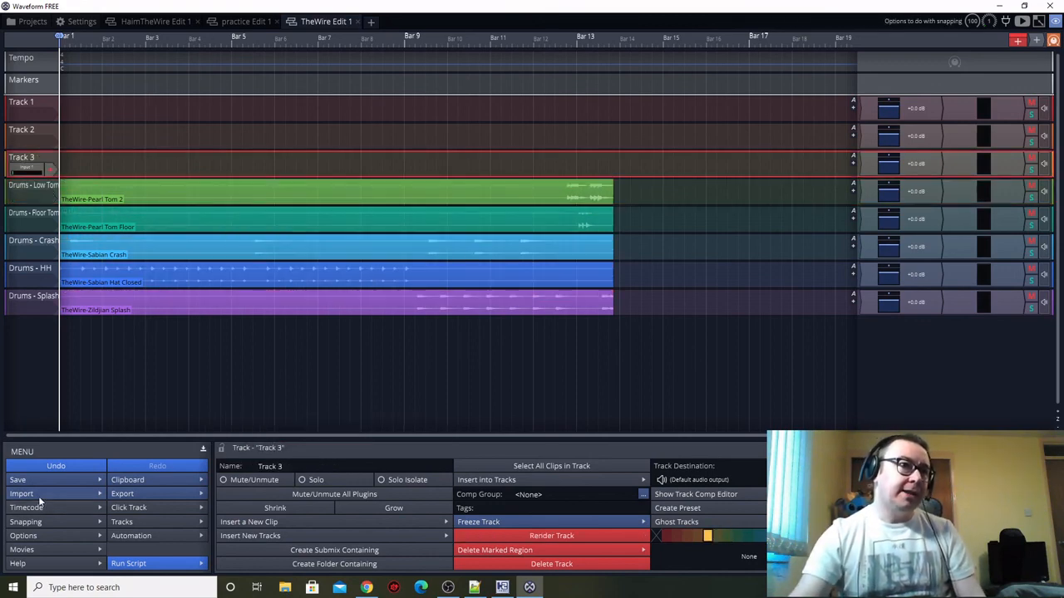
{"action": "left_click", "coordinate": [45, 497]}
{"action": "left_click", "coordinate": [43, 506]}
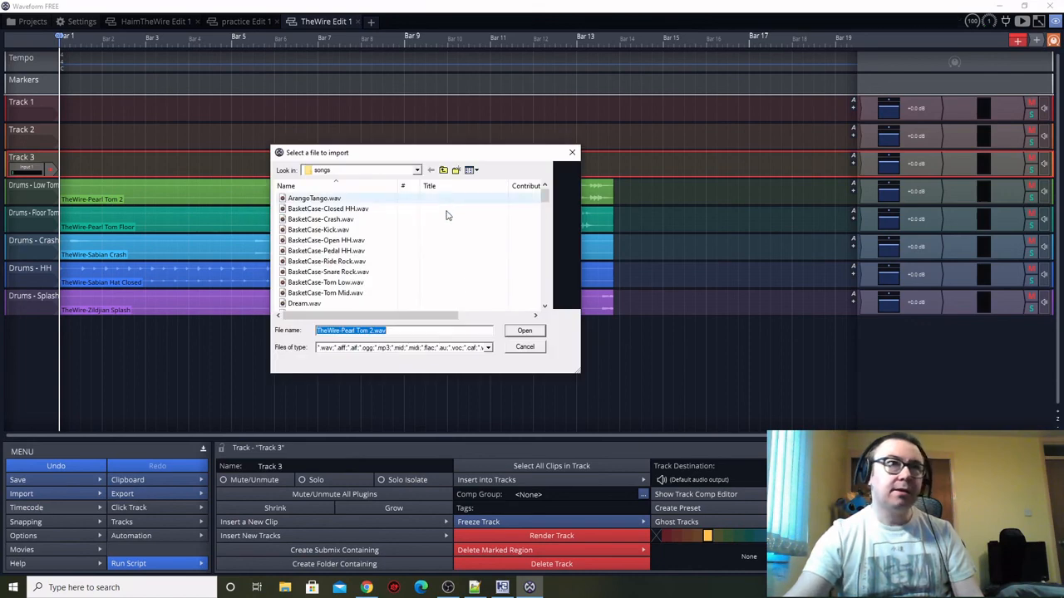
{"action": "left_click_drag", "start_coordinate": [546, 200], "coordinate": [546, 307]}
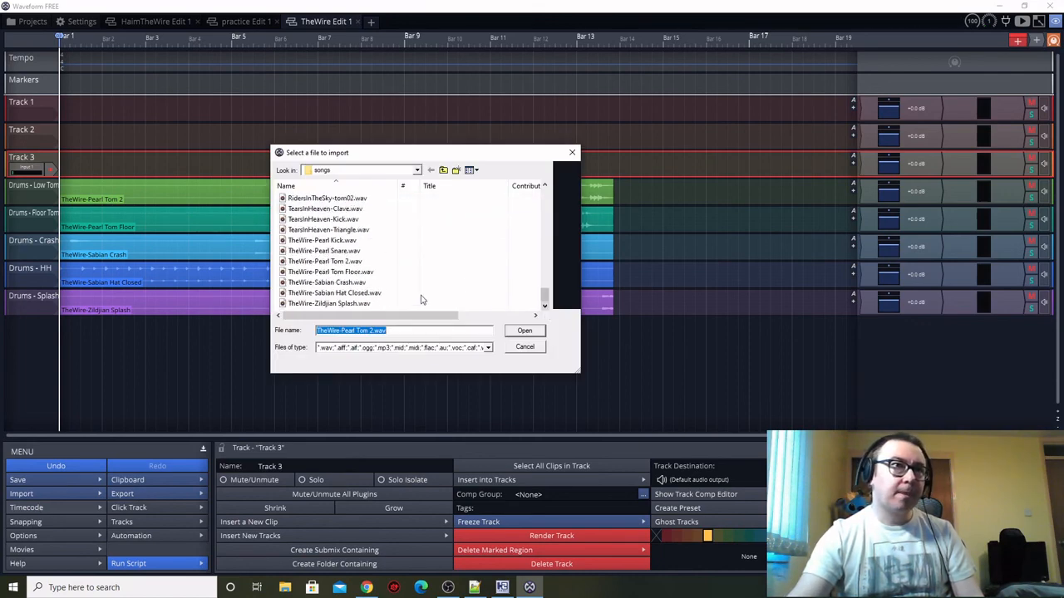
{"action": "left_click", "coordinate": [482, 250]}
{"action": "left_click", "coordinate": [523, 331]}
{"action": "left_click", "coordinate": [470, 334]}
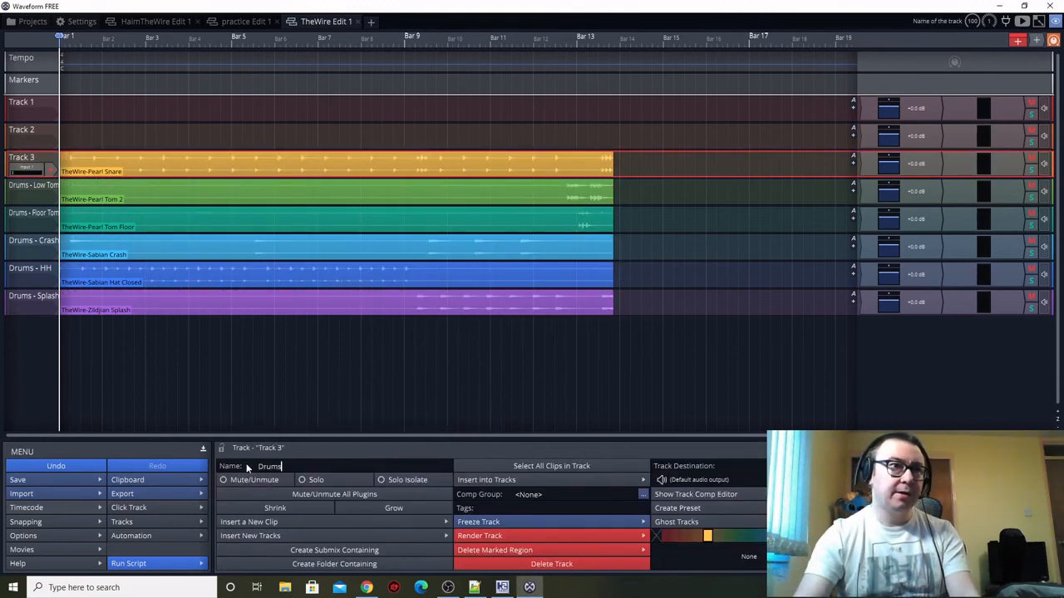
Rename Track 3, which holds the Pearl Snare clip, to "Drums - Snare".
{"action": "left_click", "coordinate": [247, 468]}
{"action": "type", "text": "Drums - Snare"}
{"action": "key", "text": "Return"}
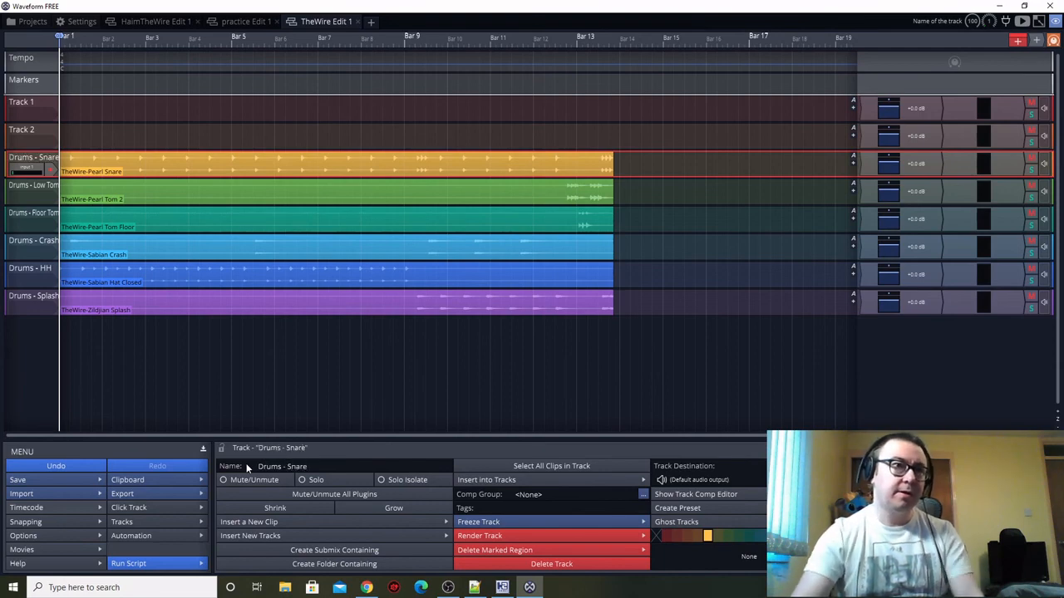
Import TheWire-Pearl Kick.wav onto Track 2, copying the file into the project folder.
{"action": "left_click", "coordinate": [37, 129]}
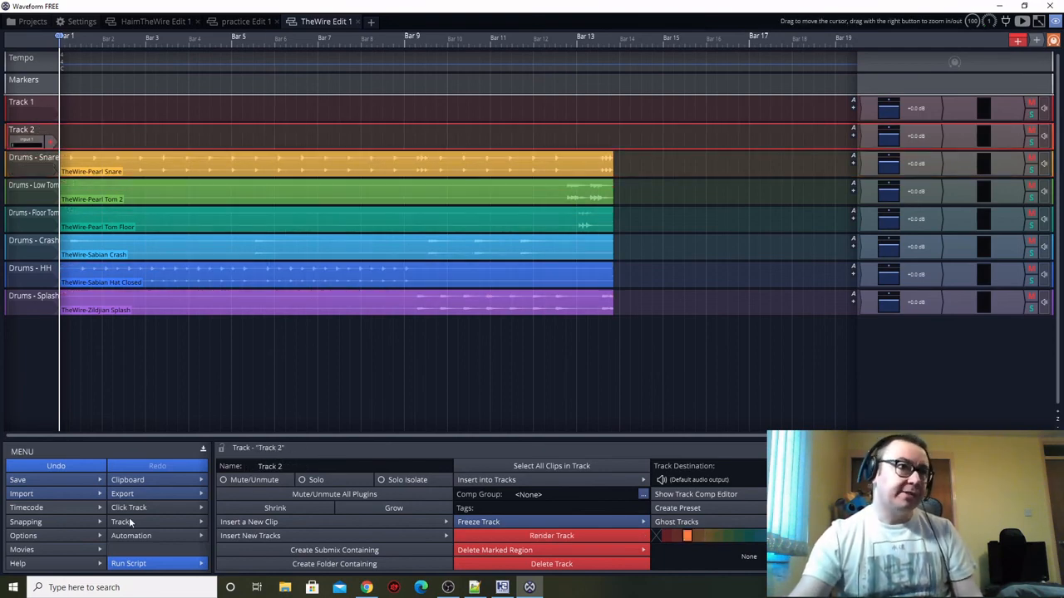
{"action": "left_click", "coordinate": [22, 494]}
{"action": "left_click", "coordinate": [45, 507]}
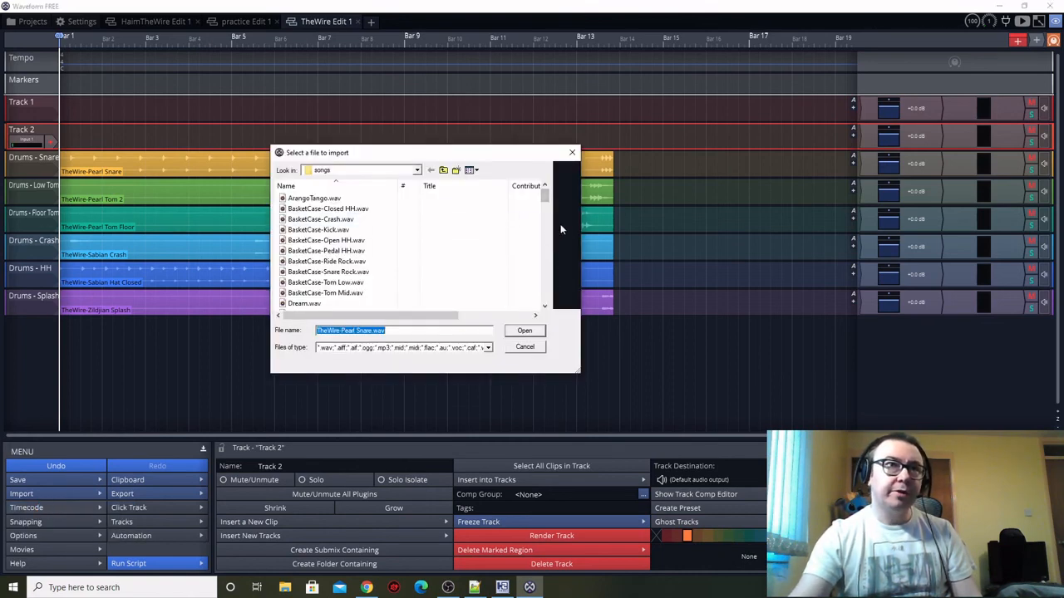
{"action": "left_click_drag", "start_coordinate": [546, 202], "coordinate": [542, 301]}
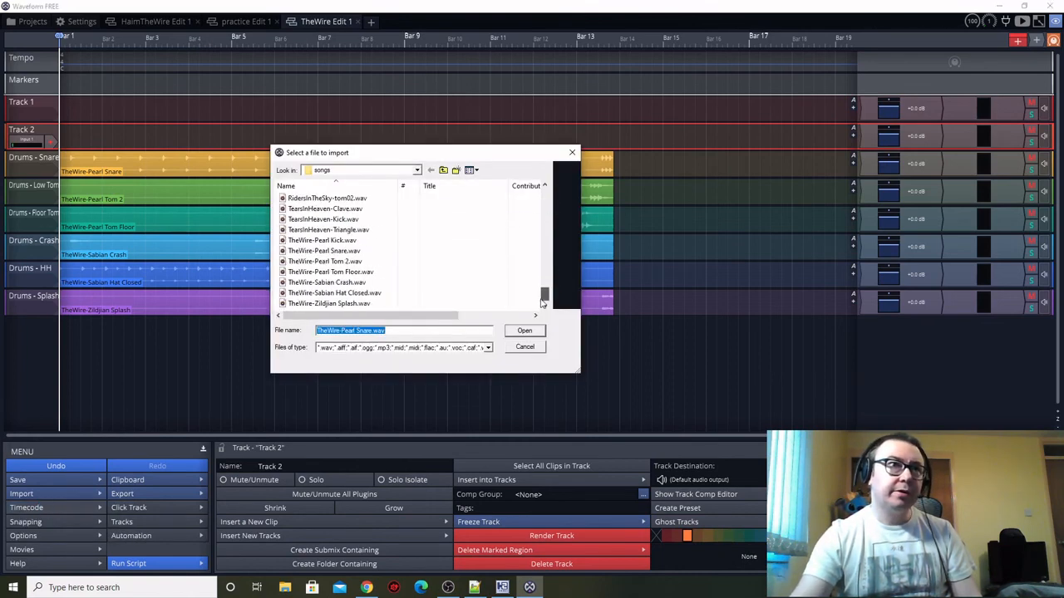
{"action": "left_click", "coordinate": [334, 241]}
{"action": "left_click", "coordinate": [525, 331]}
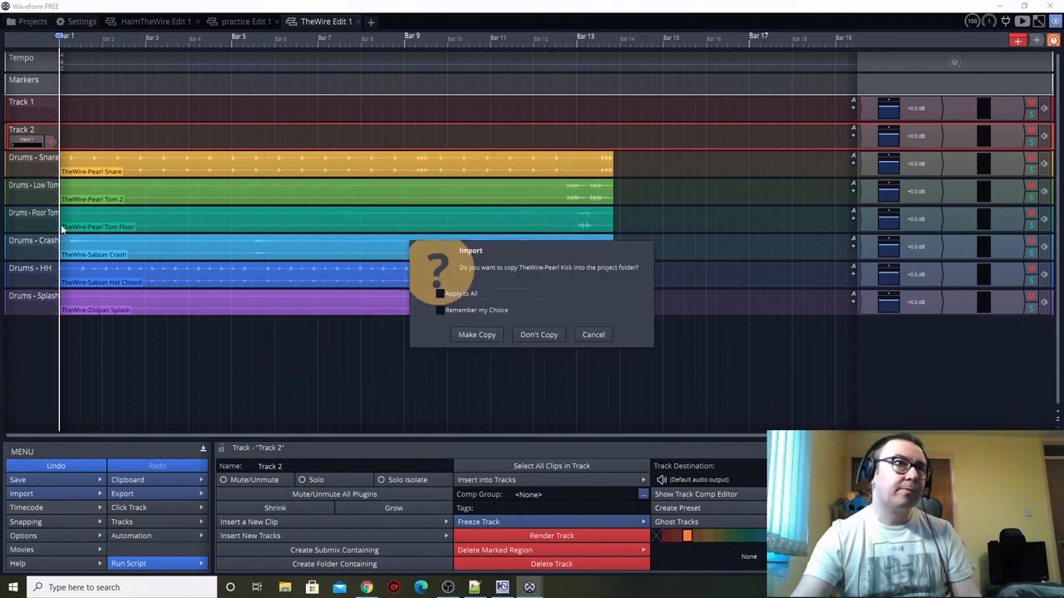
{"action": "left_click", "coordinate": [474, 335]}
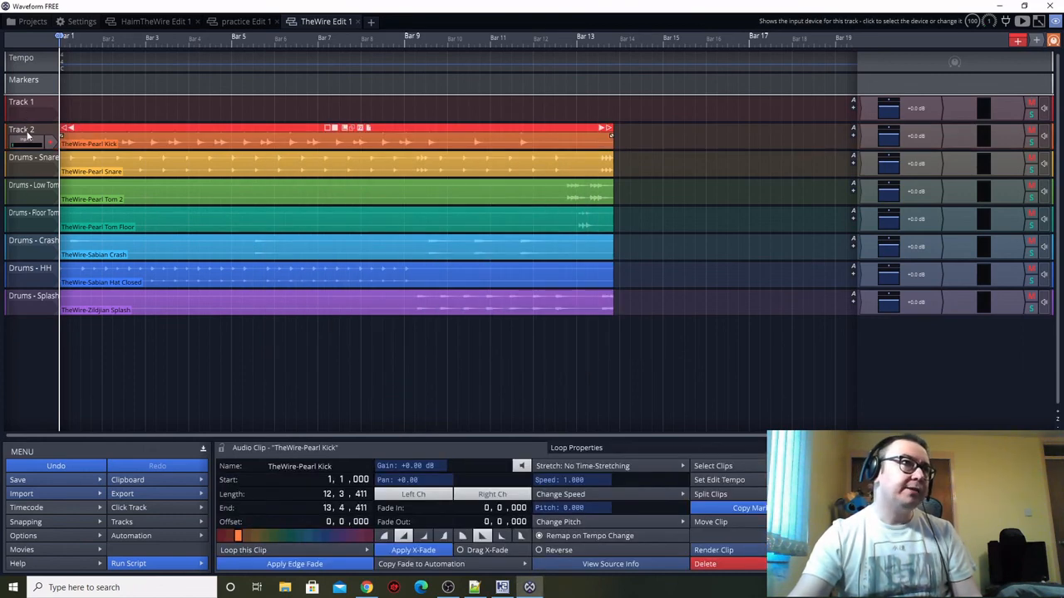
Rename Track 2, which holds the Pearl Kick clip, to "Drums - Kick".
{"action": "left_click", "coordinate": [30, 134]}
{"action": "type", "text": "Drus"}
{"action": "key", "text": "BackSpace"}
{"action": "type", "text": "ms - Kick"}
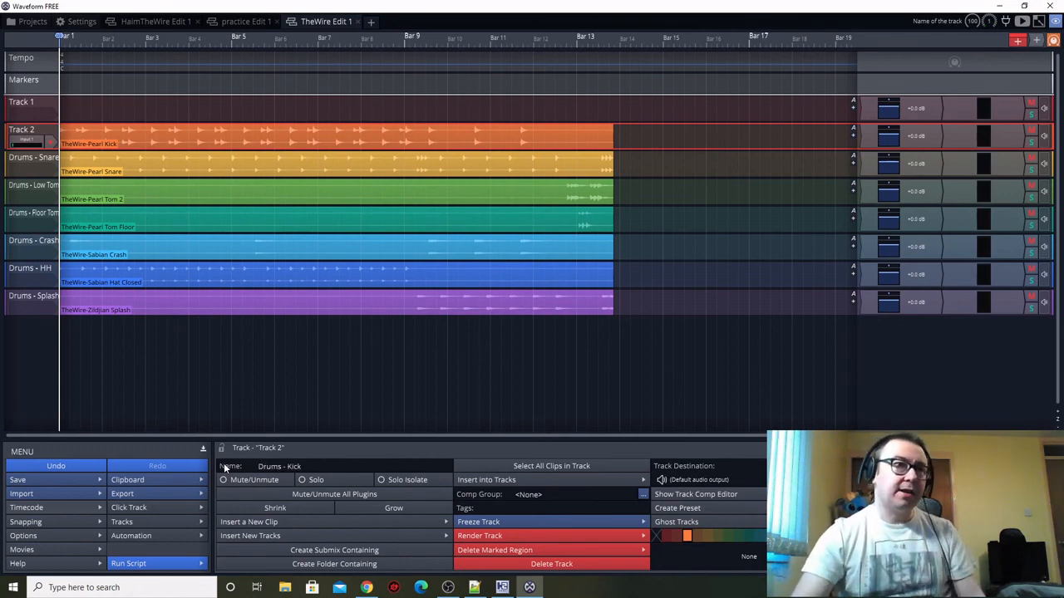
{"action": "key", "text": "Return"}
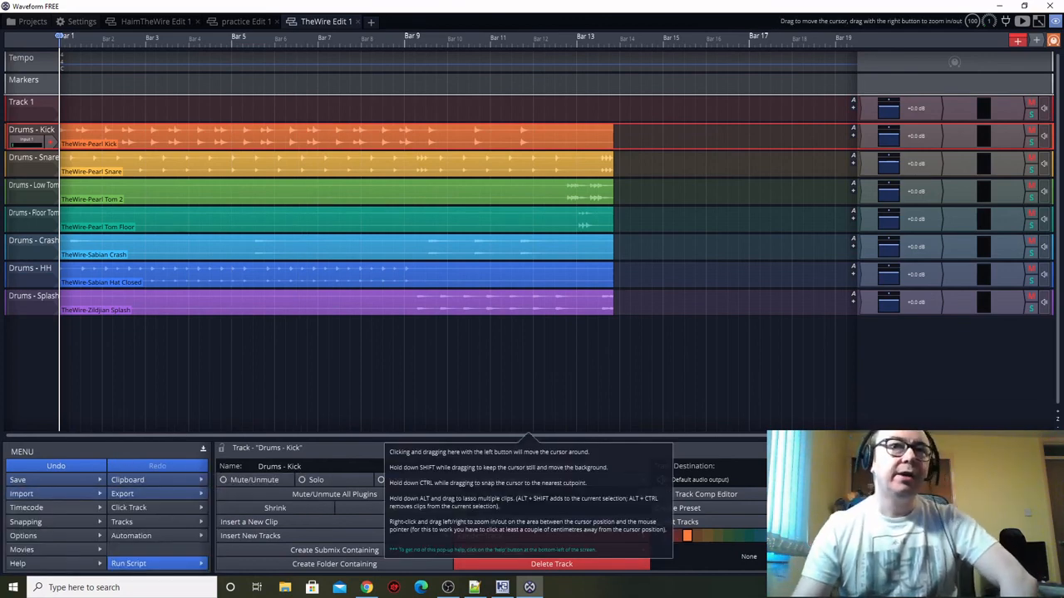
Play the edit from Bar 1 to hear all the imported drum tracks together.
{"action": "scroll", "coordinate": [80, 156], "scroll_direction": "up", "scroll_amount": 3}
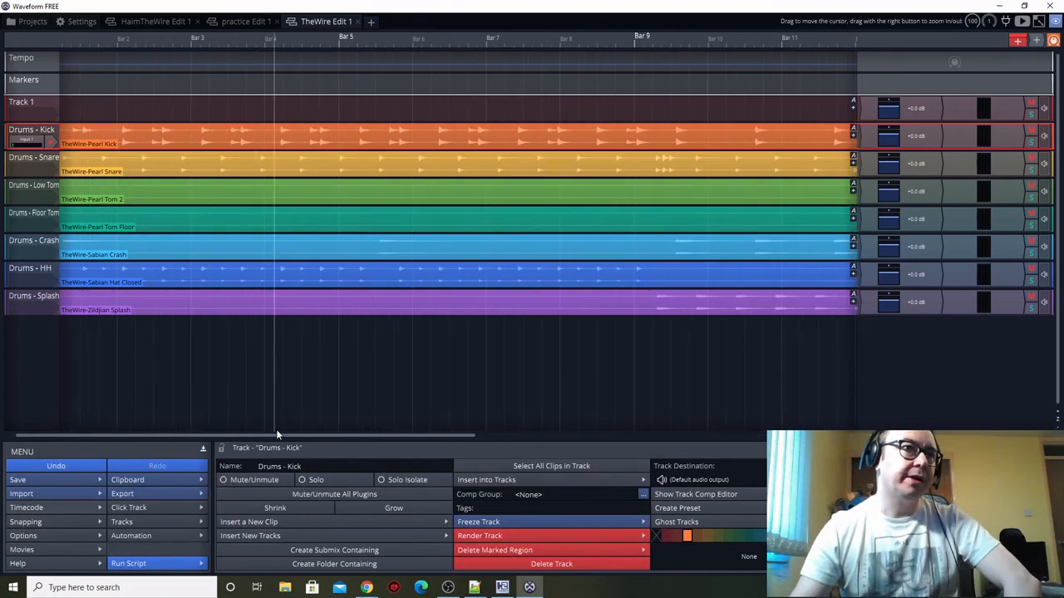
{"action": "left_click_drag", "start_coordinate": [232, 436], "coordinate": [121, 440]}
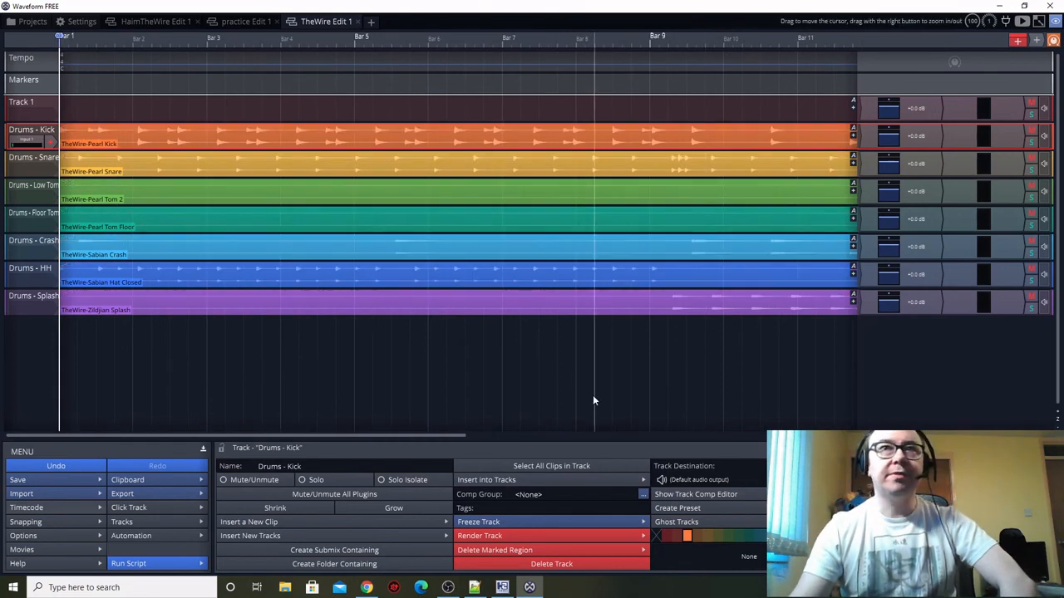
{"action": "scroll", "coordinate": [580, 370], "scroll_direction": "down", "scroll_amount": 2}
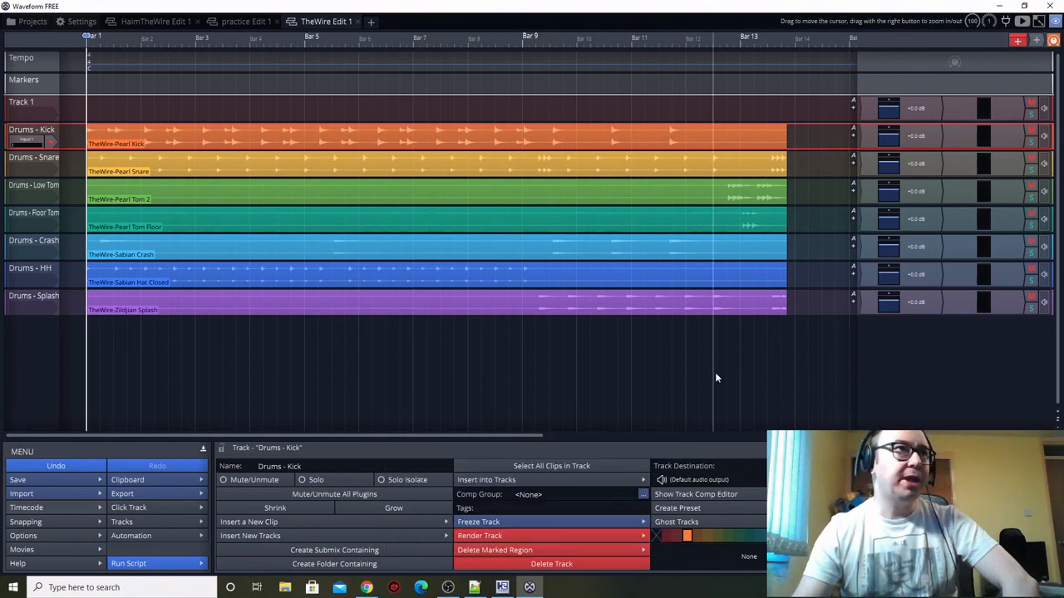
{"action": "mouse_move", "coordinate": [714, 377]}
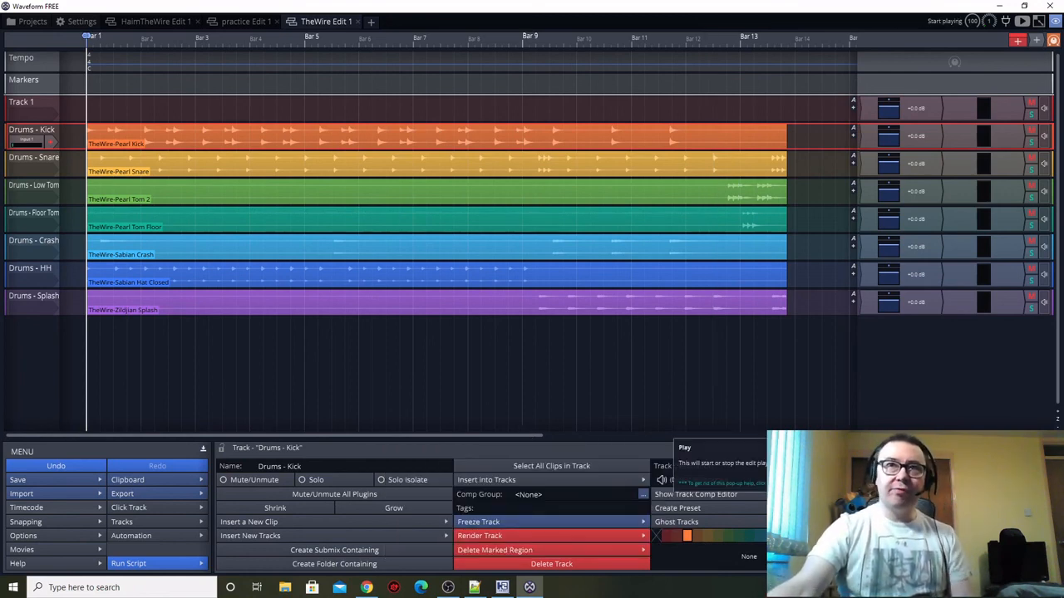
{"action": "key", "text": "space"}
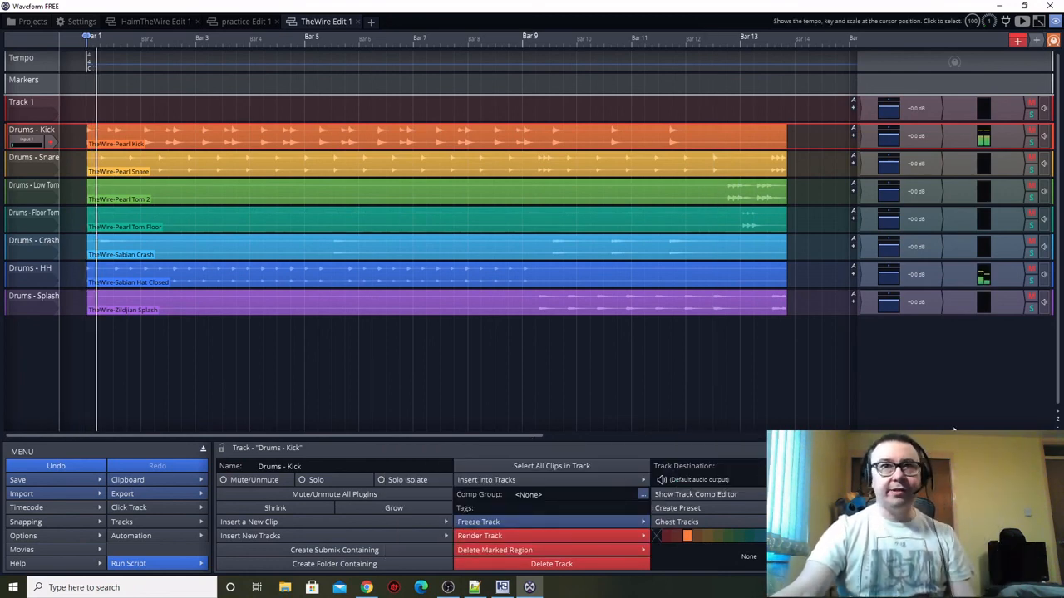